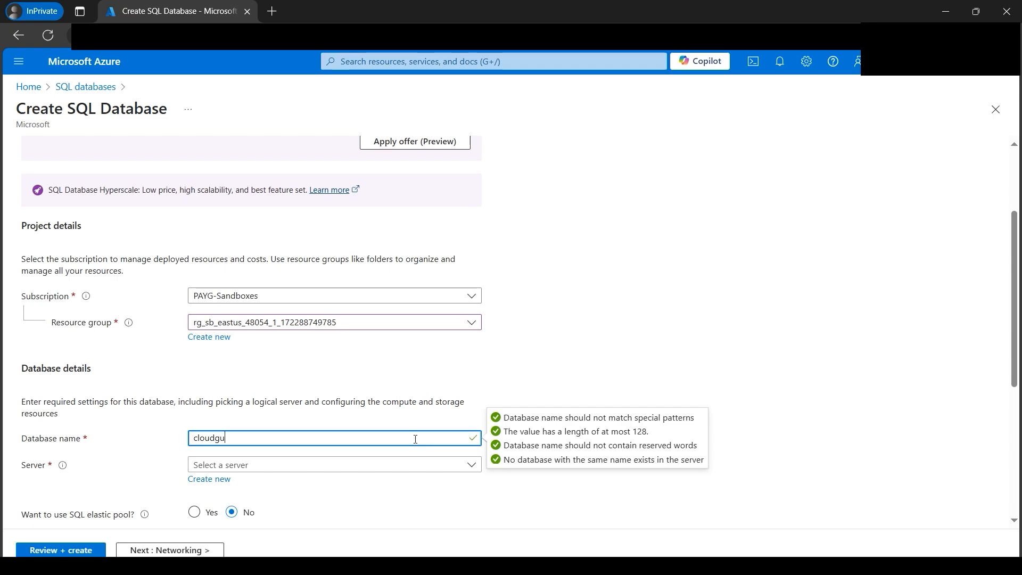
- Name the database cloudguruamitdb and start a new server for it named cloudguruamitdbserver
{"action": "type", "text": "ruamitdb"}
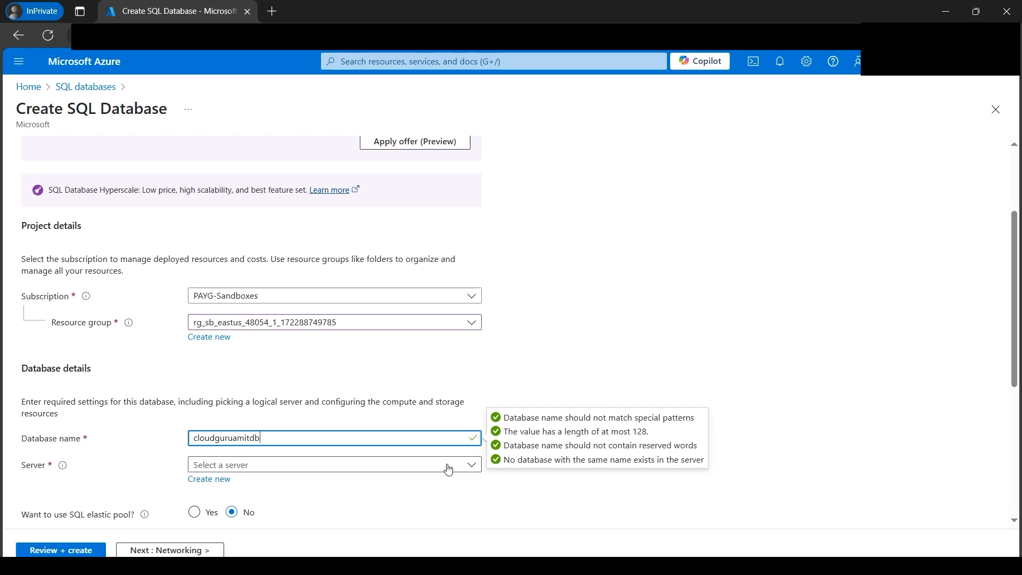
{"action": "left_click", "coordinate": [220, 481]}
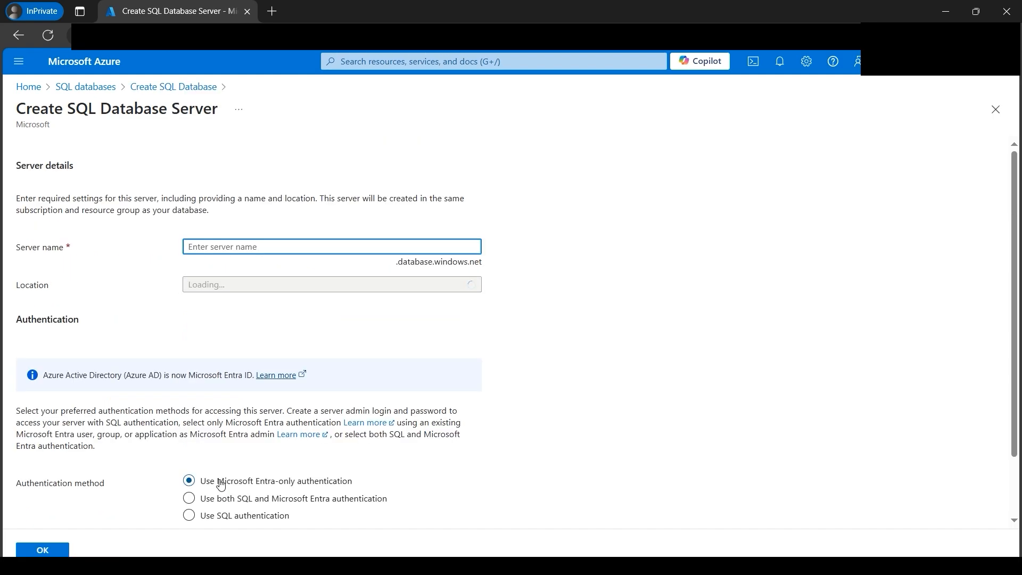
{"action": "type", "text": "cloudguruamitdbserver"}
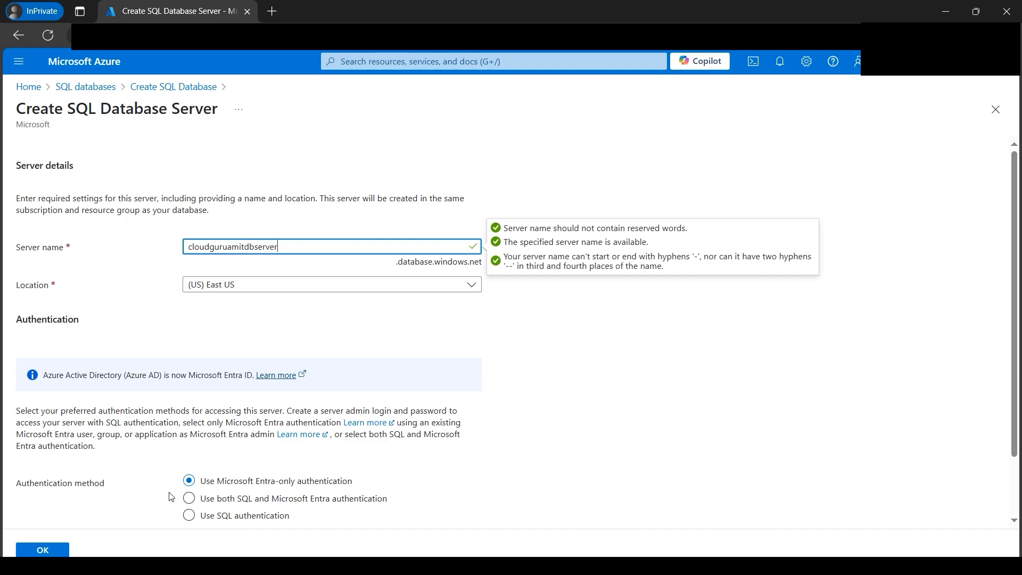
- Set the new server's authentication method to SQL authentication and fill in the server admin login
{"action": "left_click", "coordinate": [190, 516]}
{"action": "scroll", "coordinate": [486, 452], "scroll_direction": "down", "scroll_amount": 2}
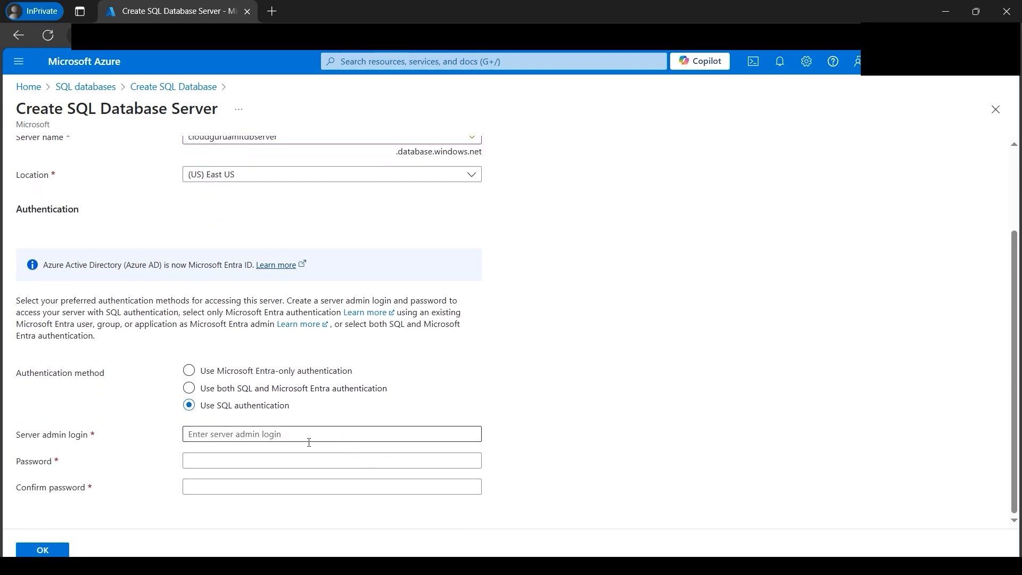
{"action": "left_click", "coordinate": [262, 460]}
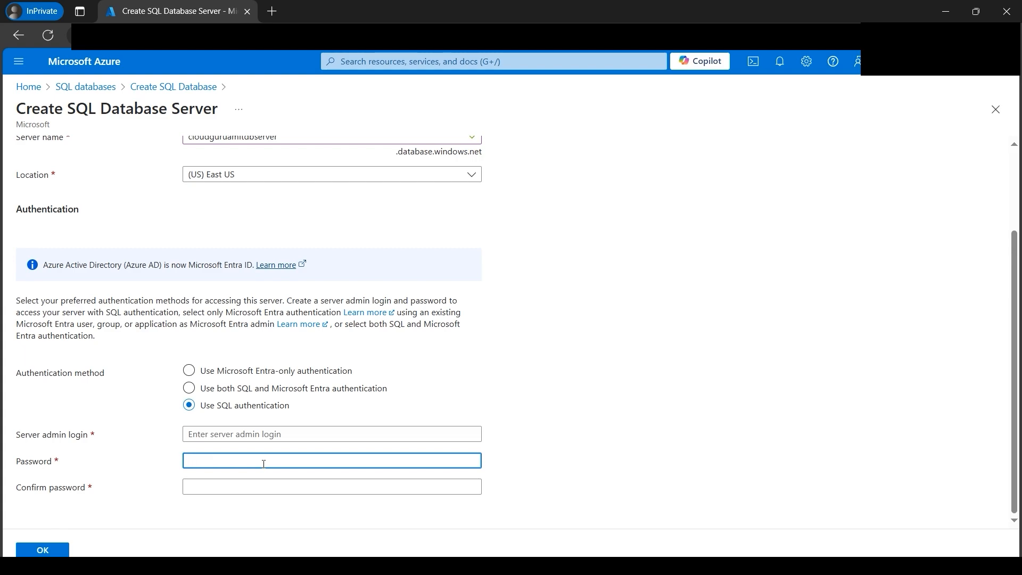
{"action": "type", "text": "P"}
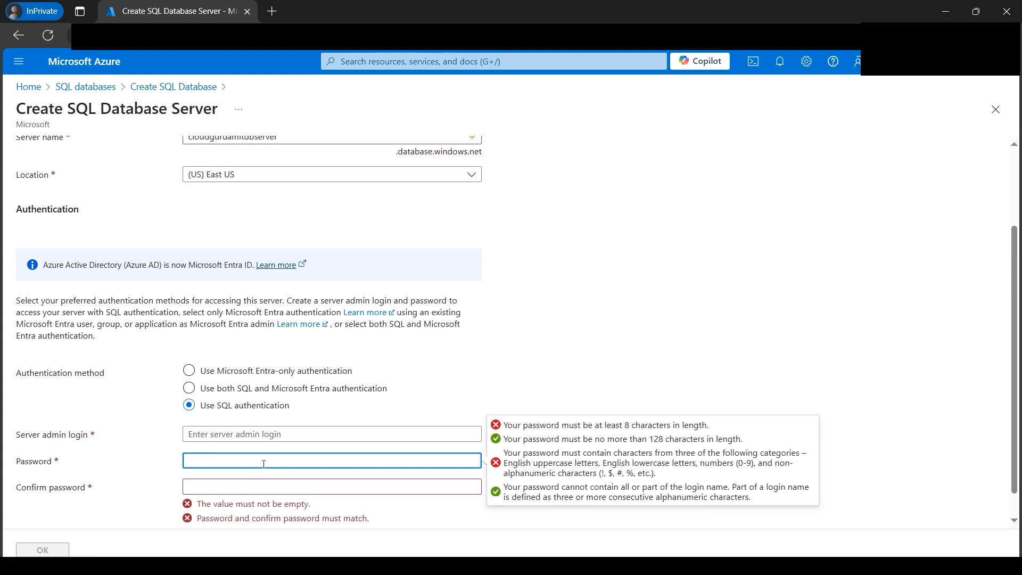
{"action": "left_click", "coordinate": [225, 426]}
{"action": "type", "text": "a"}
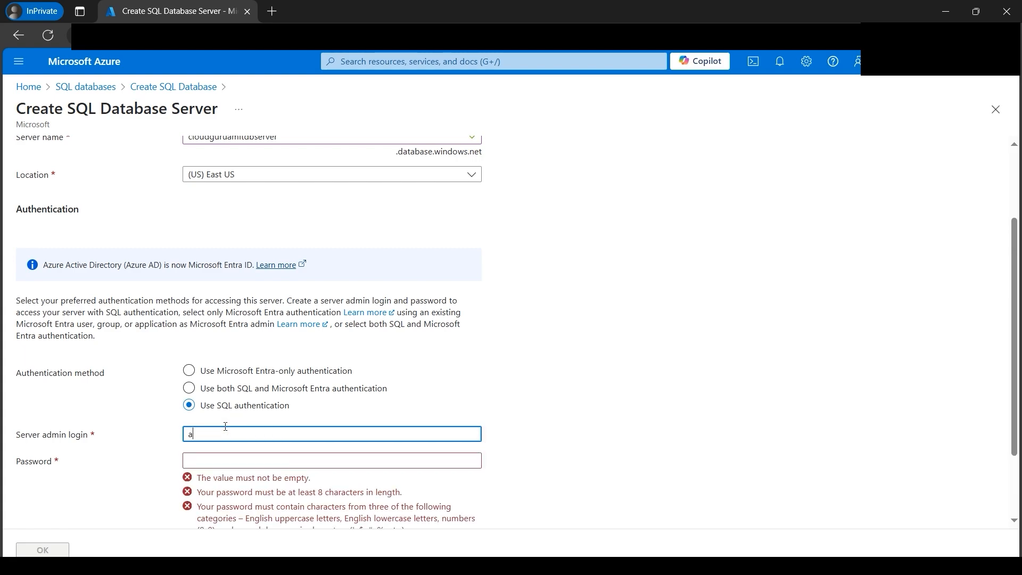
{"action": "type", "text": "mit"}
{"action": "key", "text": "Tab"}
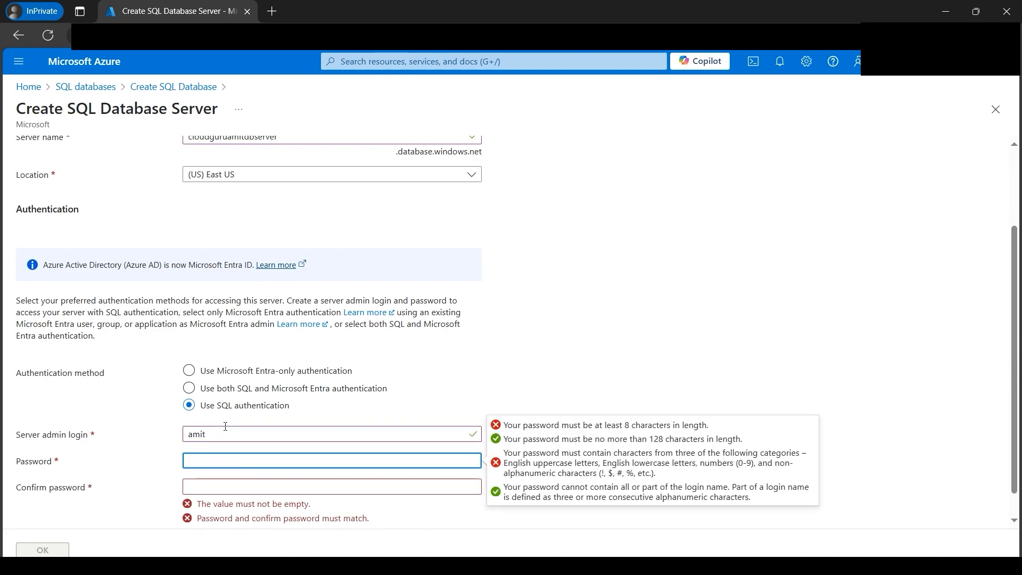
- Enter the server admin password, repeat it for confirmation, and accept the new server's settings
{"action": "type", "text": "•••••"}
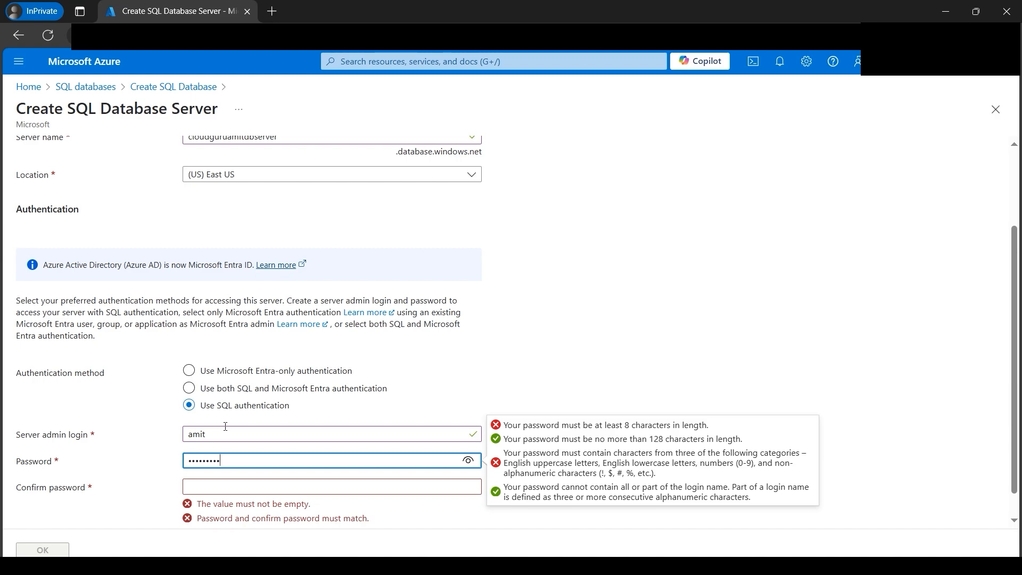
{"action": "key", "text": "Tab"}
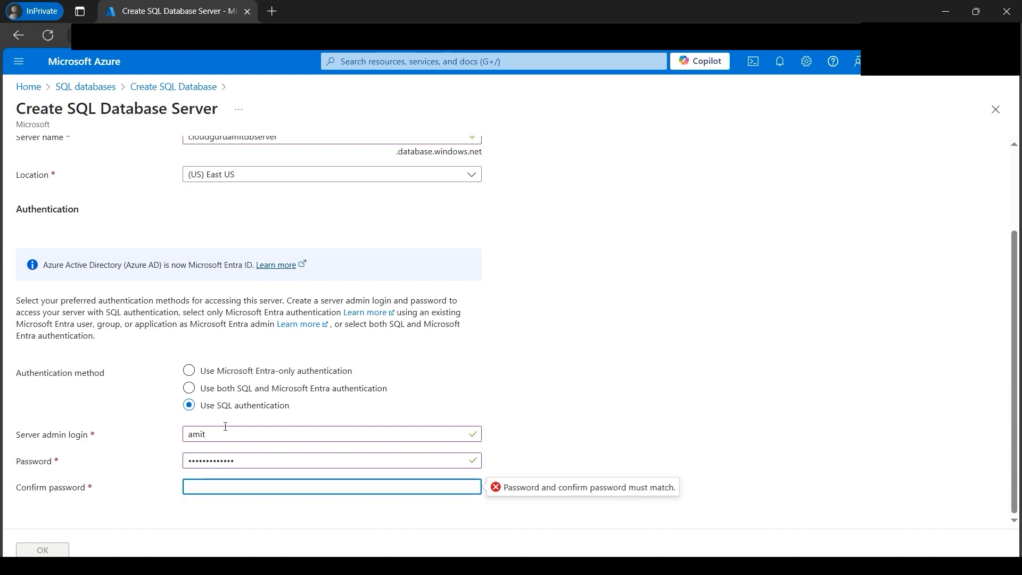
{"action": "type", "text": "••••"}
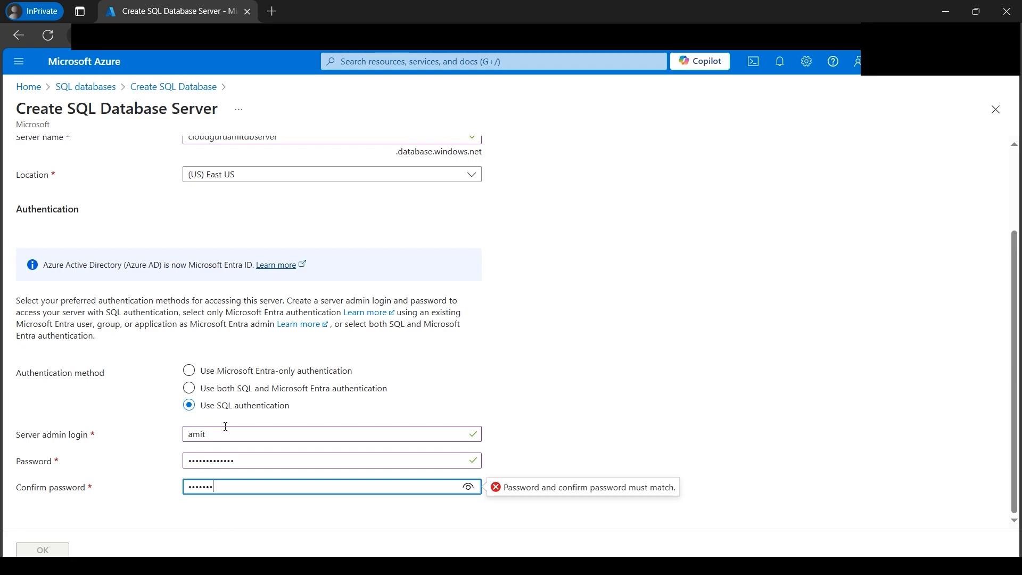
{"action": "type", "text": "•••••••••"}
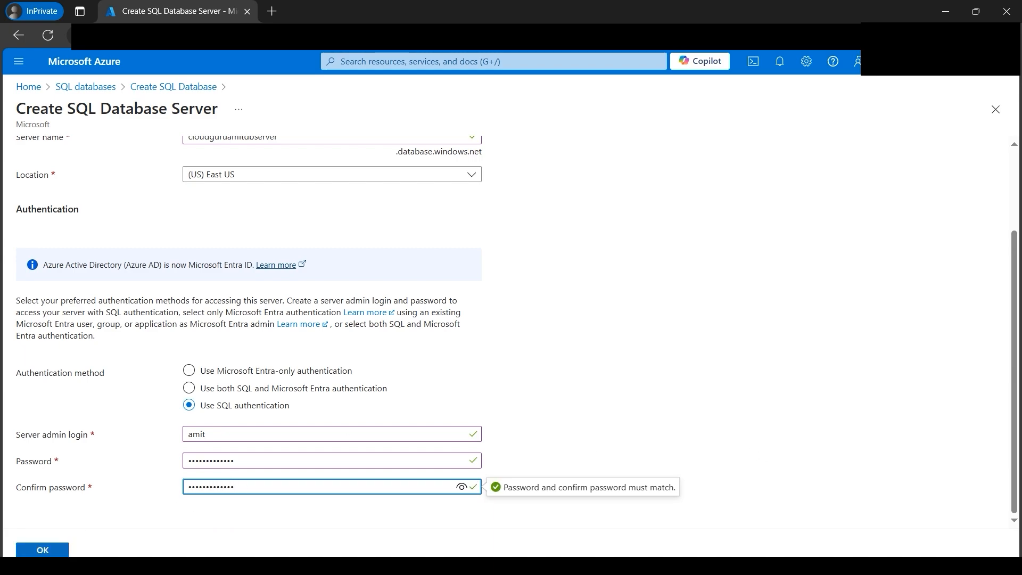
{"action": "left_click", "coordinate": [53, 553]}
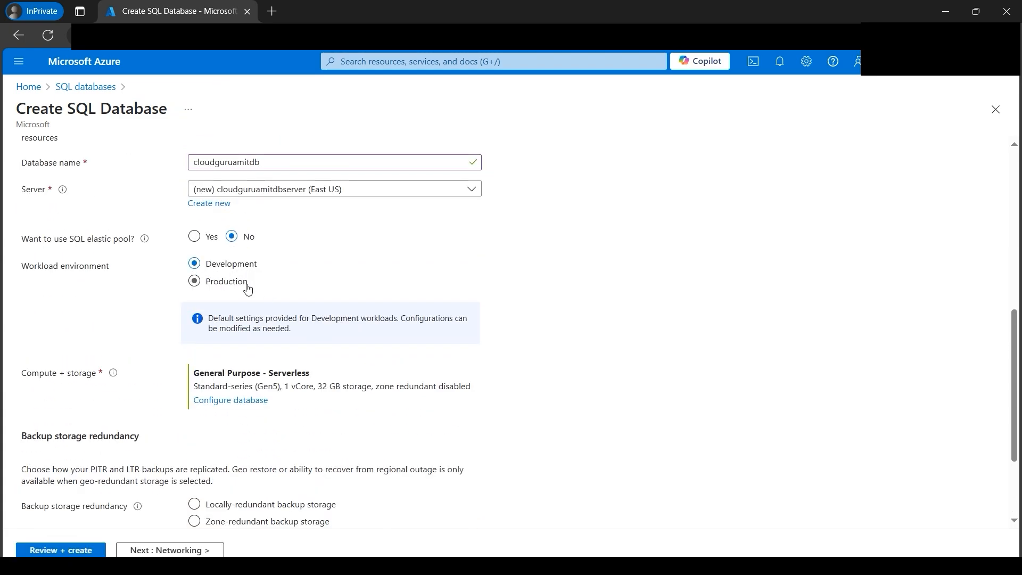
- Configure the database's compute and storage with the Basic (For less demanding workloads) service tier and apply it
{"action": "left_click", "coordinate": [243, 404]}
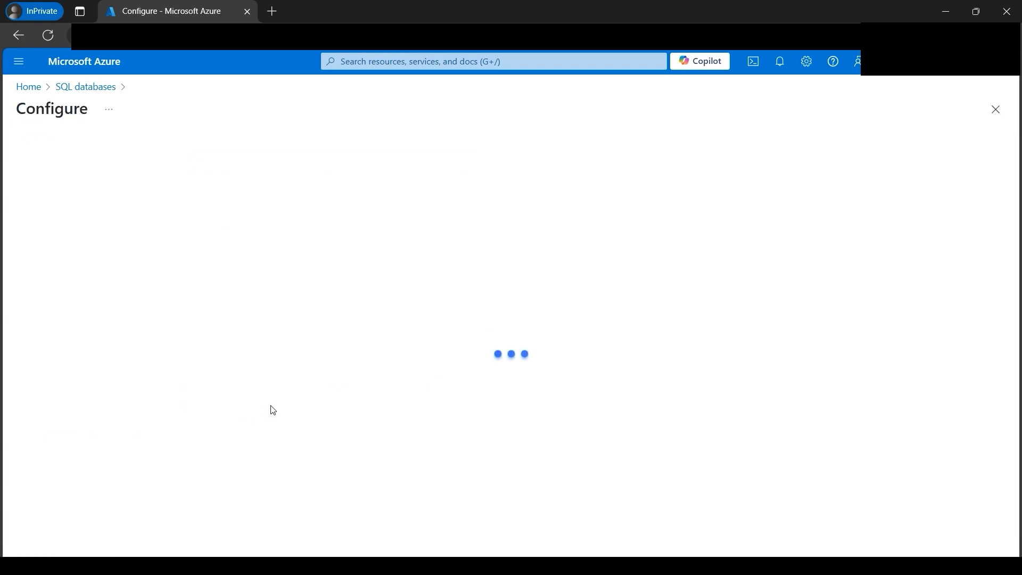
{"action": "left_click", "coordinate": [277, 293]}
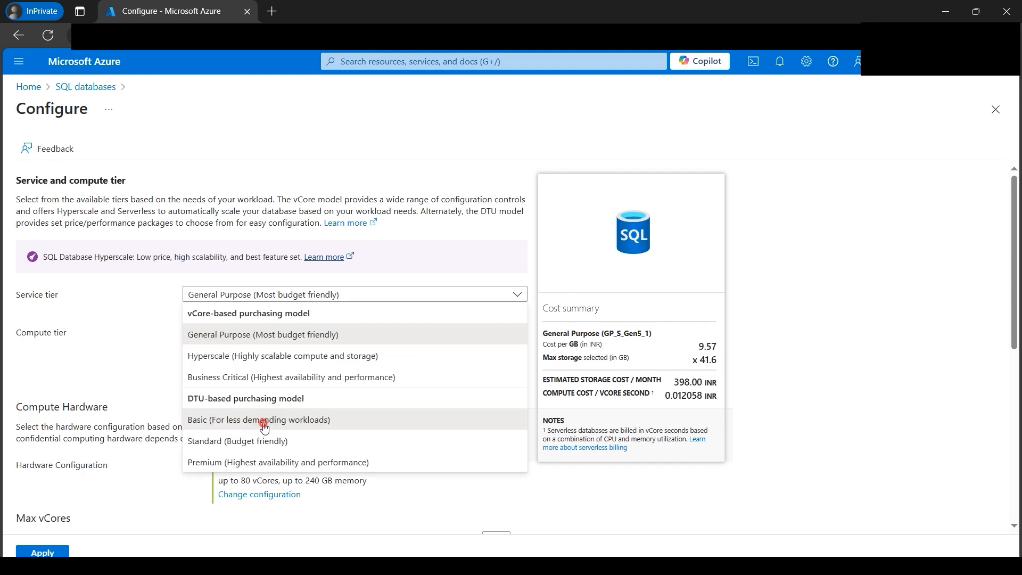
{"action": "left_click", "coordinate": [264, 418]}
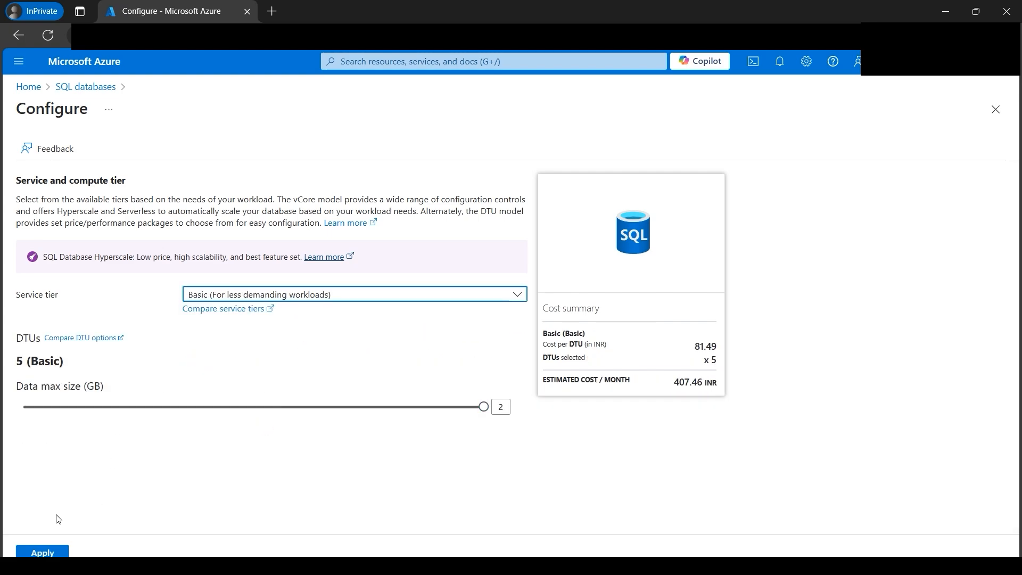
{"action": "left_click", "coordinate": [42, 552]}
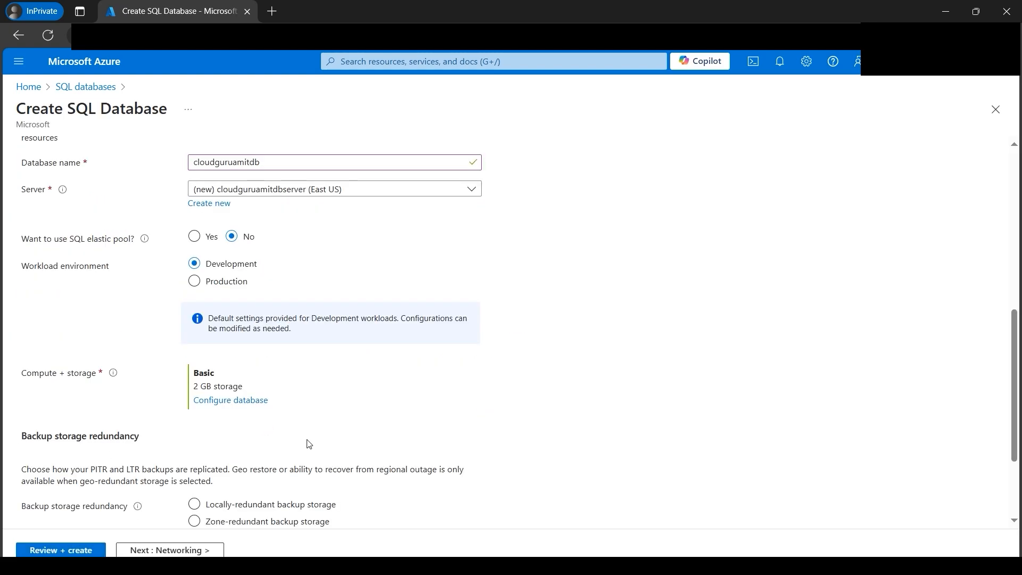
- Set the backup storage redundancy to locally-redundant backup storage and proceed to the review of the database
{"action": "scroll", "coordinate": [284, 445], "scroll_direction": "down", "scroll_amount": 1}
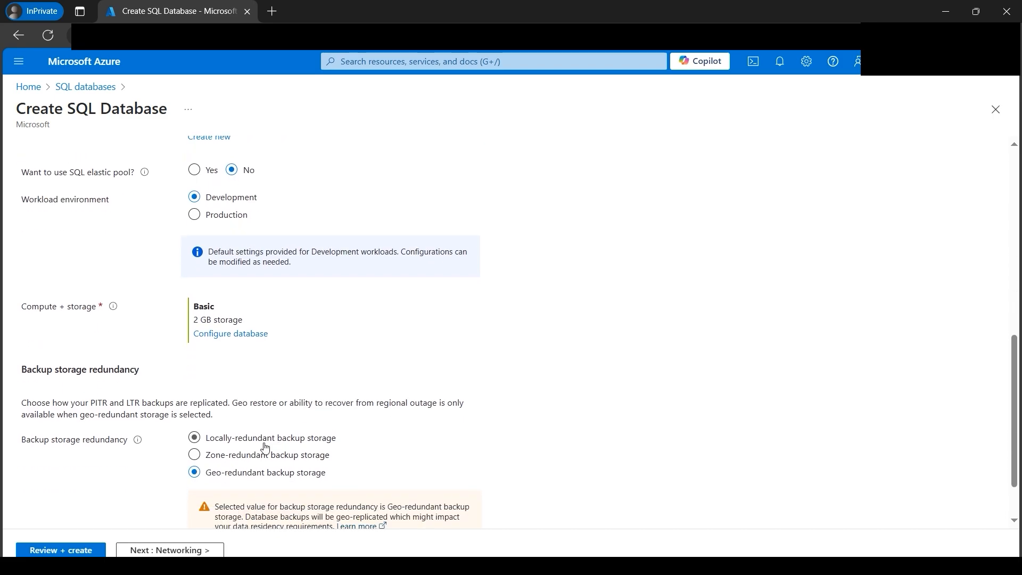
{"action": "left_click", "coordinate": [199, 444]}
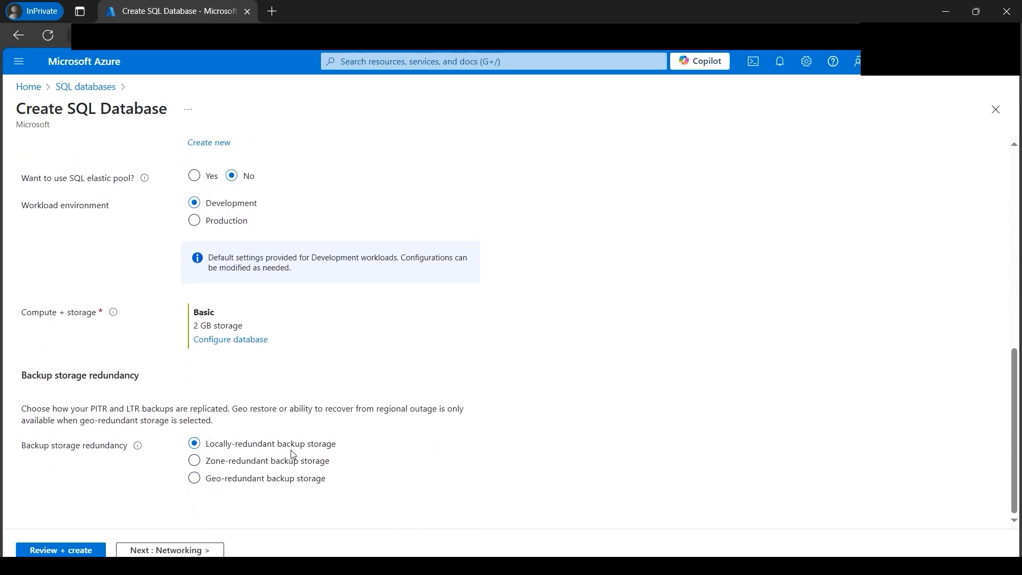
{"action": "left_click", "coordinate": [78, 551]}
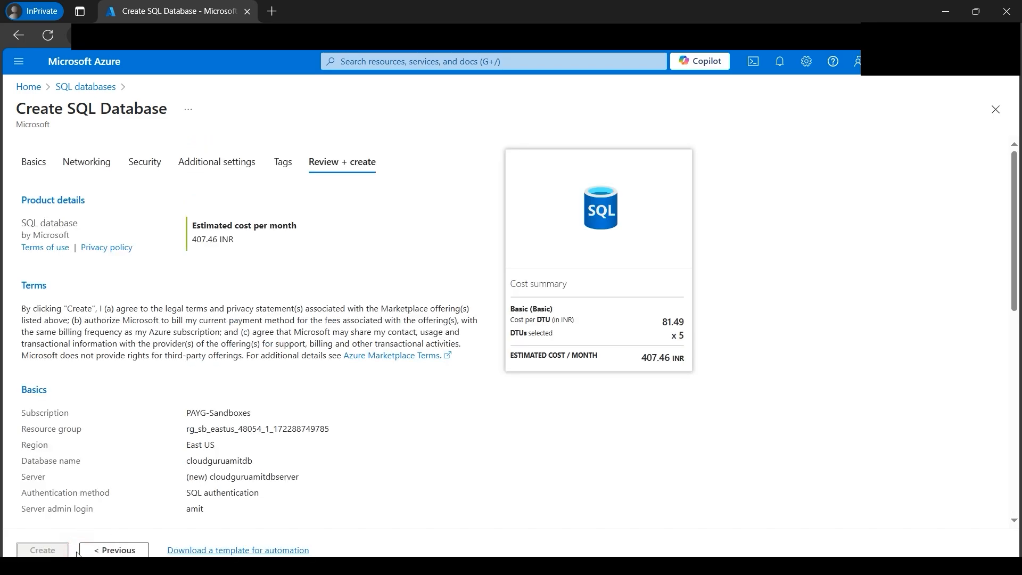
- Set the server's connectivity to a public endpoint, allowing Azure services and resources and adding the current client IP address
{"action": "left_click", "coordinate": [99, 165]}
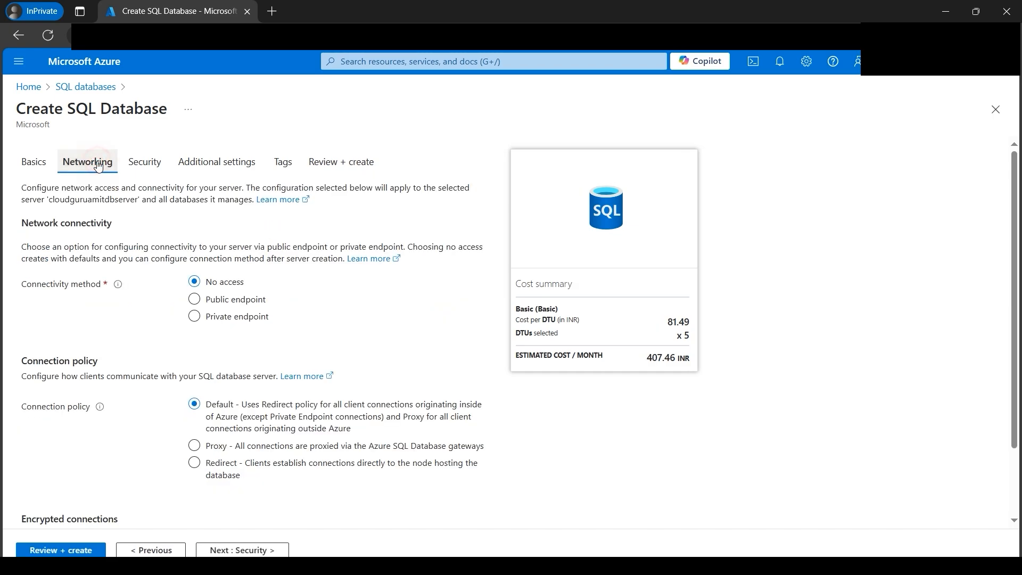
{"action": "left_click", "coordinate": [203, 302]}
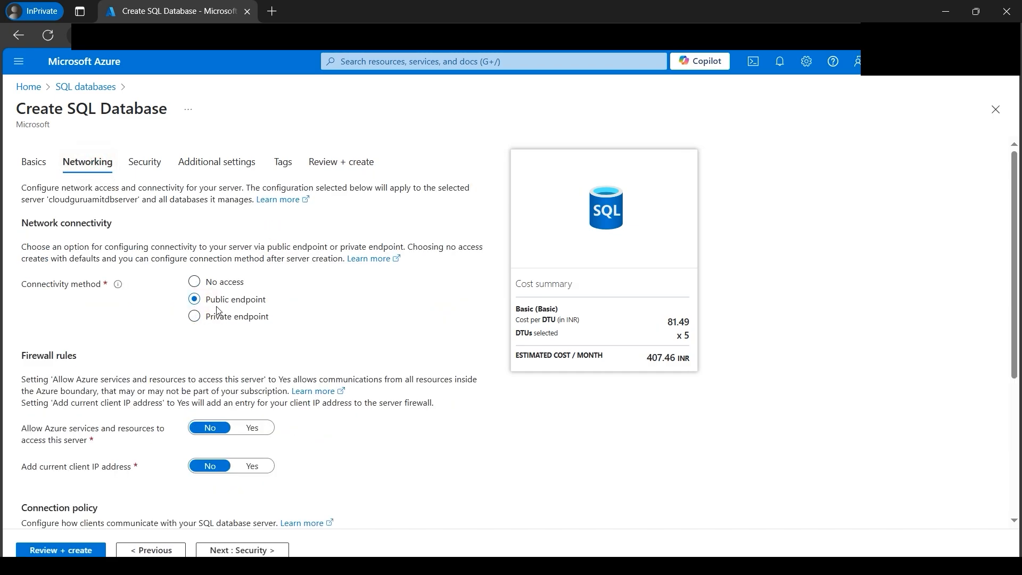
{"action": "left_click", "coordinate": [238, 434]}
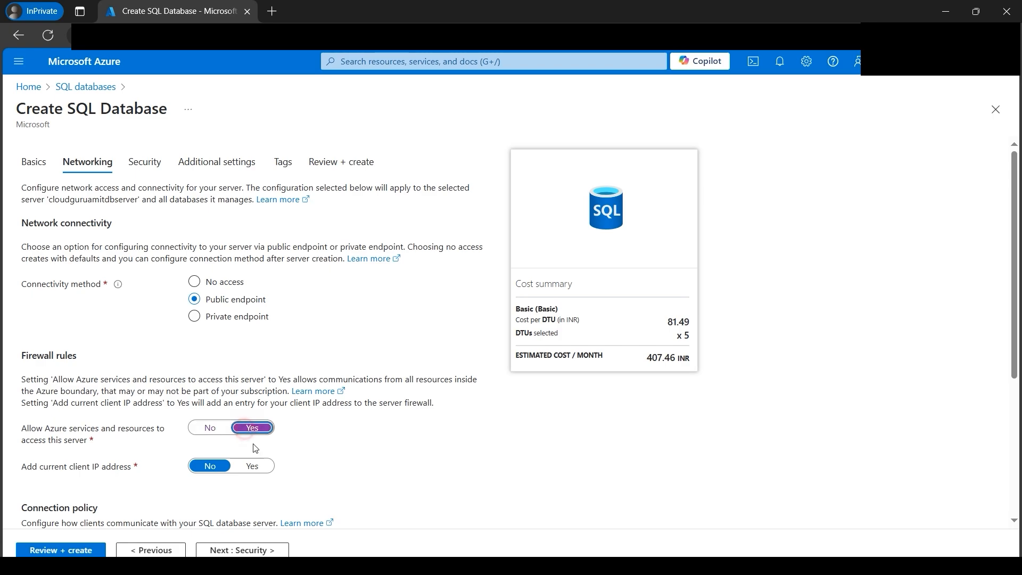
{"action": "left_click", "coordinate": [253, 468]}
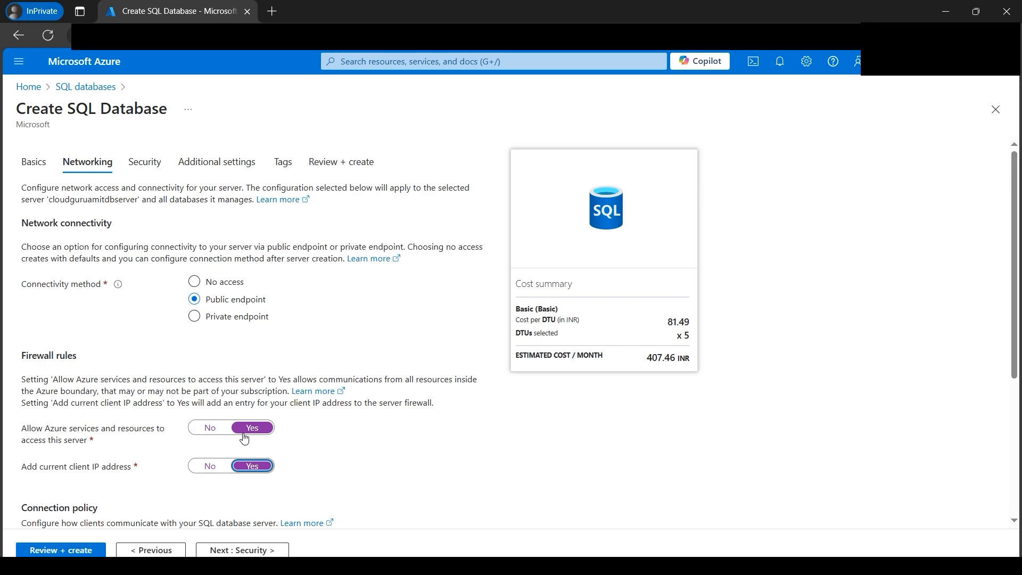
- Check the security and networking settings, return to the review, and create the SQL database
{"action": "left_click", "coordinate": [151, 167]}
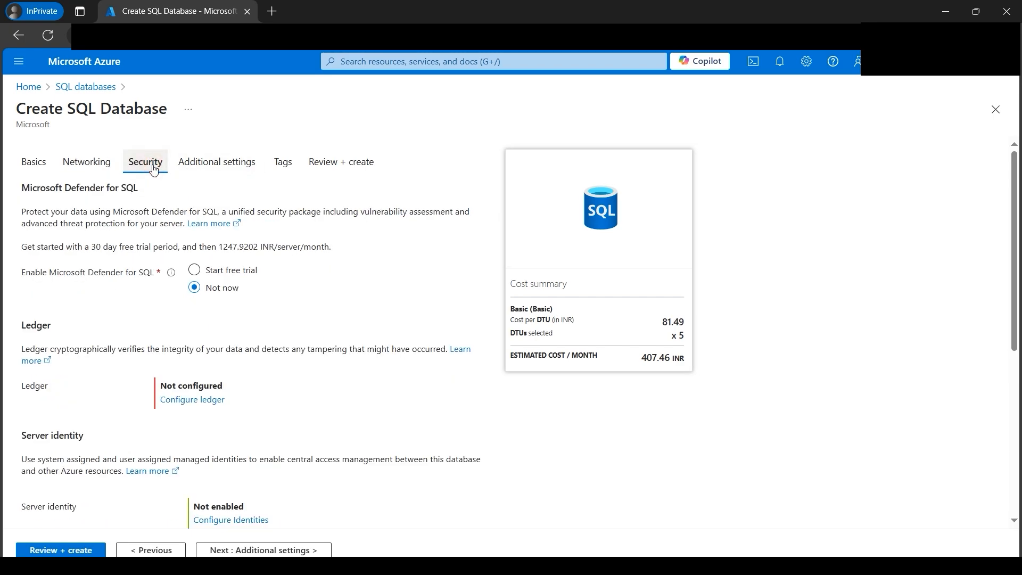
{"action": "left_click", "coordinate": [95, 168]}
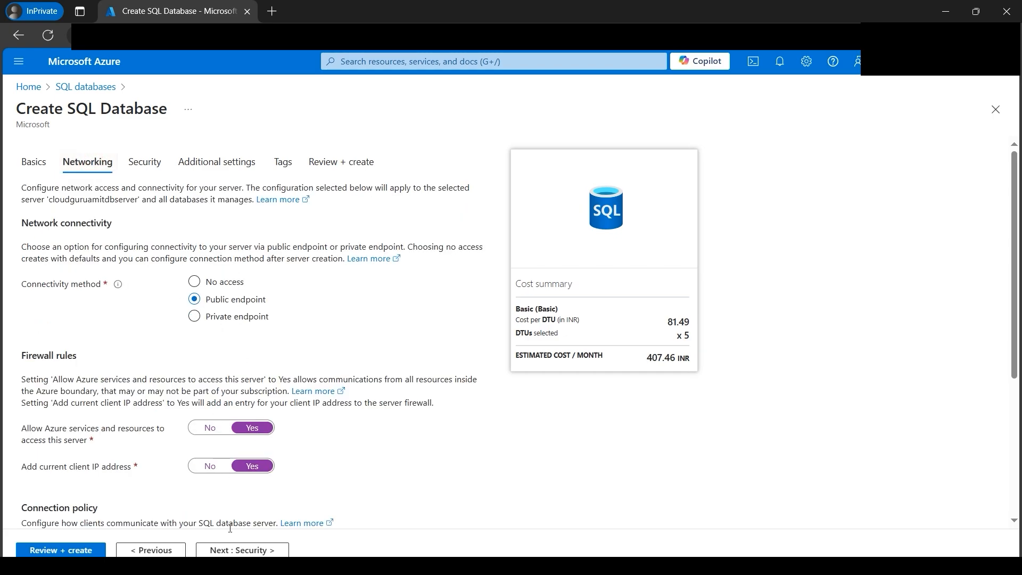
{"action": "left_click", "coordinate": [324, 165]}
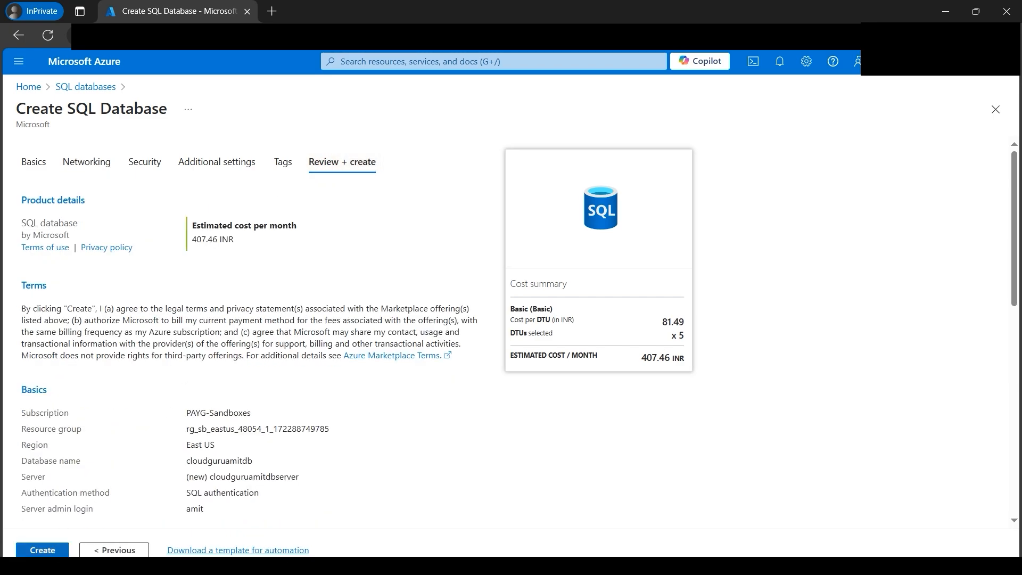
{"action": "left_click", "coordinate": [46, 552]}
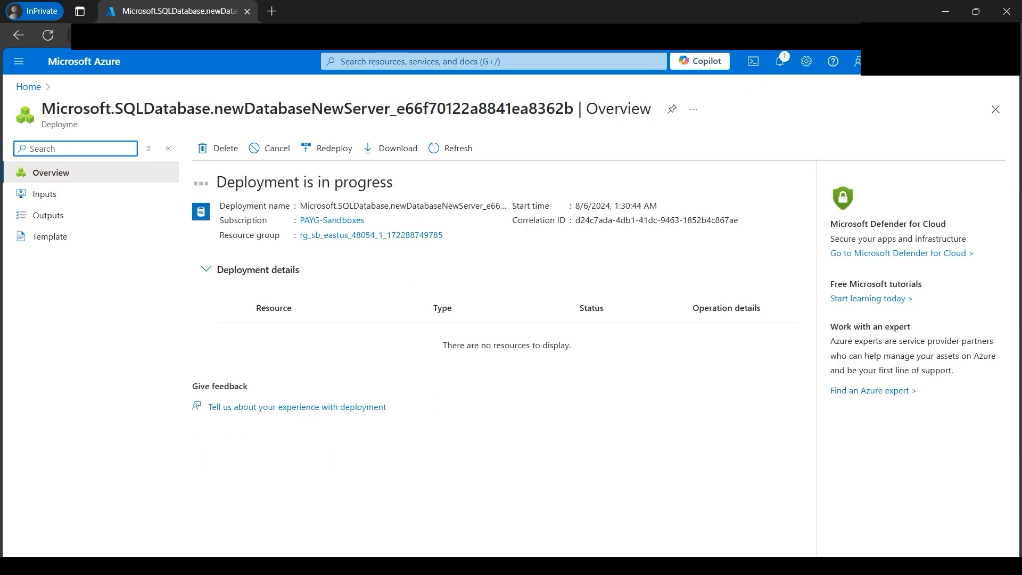
- Switch to the SQL Query document in Word and examine the create and insert statements for the Employee table
{"action": "left_click", "coordinate": [313, 561]}
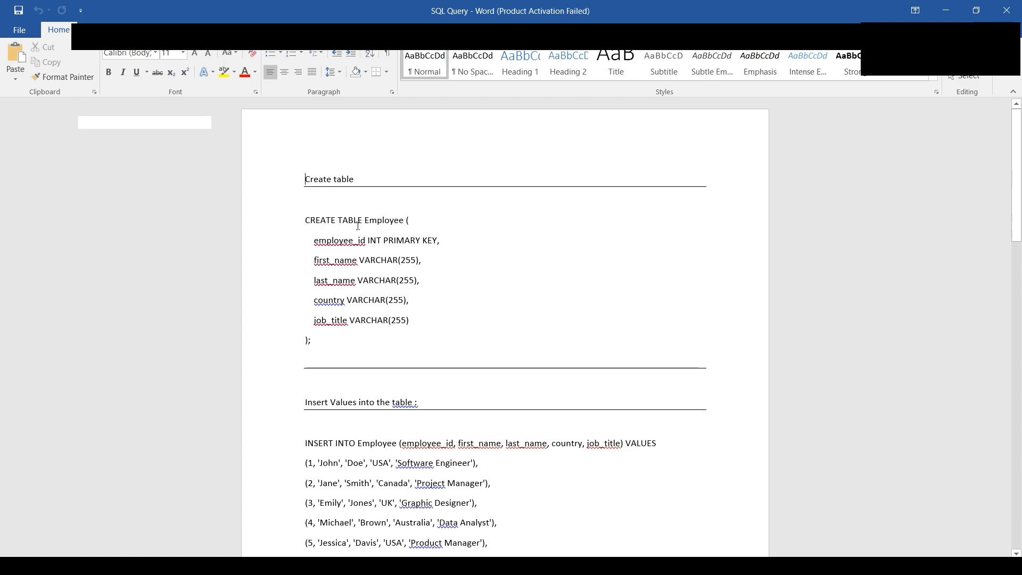
{"action": "left_click_drag", "start_coordinate": [306, 237], "coordinate": [372, 334]}
{"action": "left_click", "coordinate": [650, 318]}
{"action": "scroll", "coordinate": [382, 342], "scroll_direction": "down", "scroll_amount": 3}
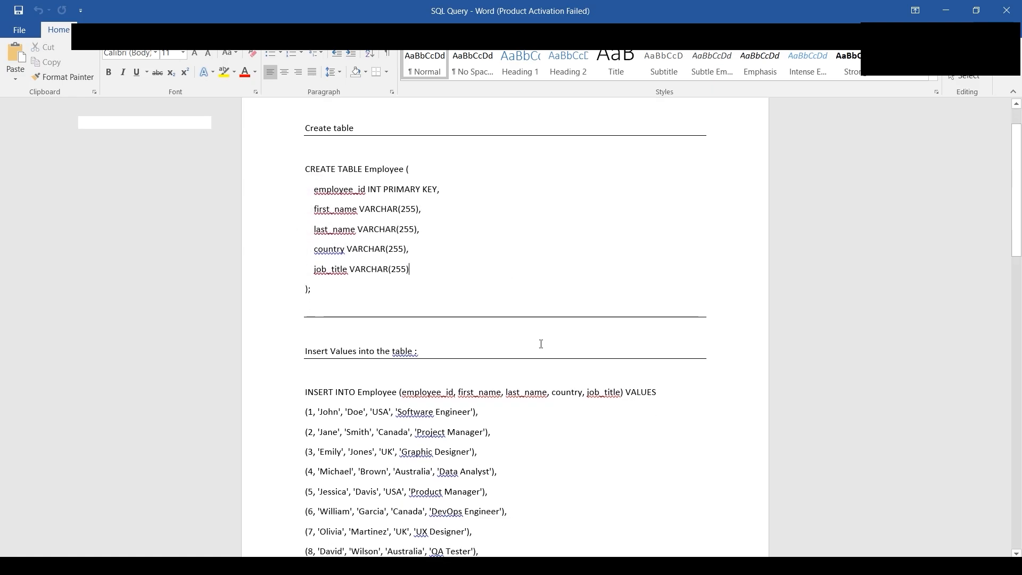
{"action": "scroll", "coordinate": [381, 342], "scroll_direction": "down", "scroll_amount": 2}
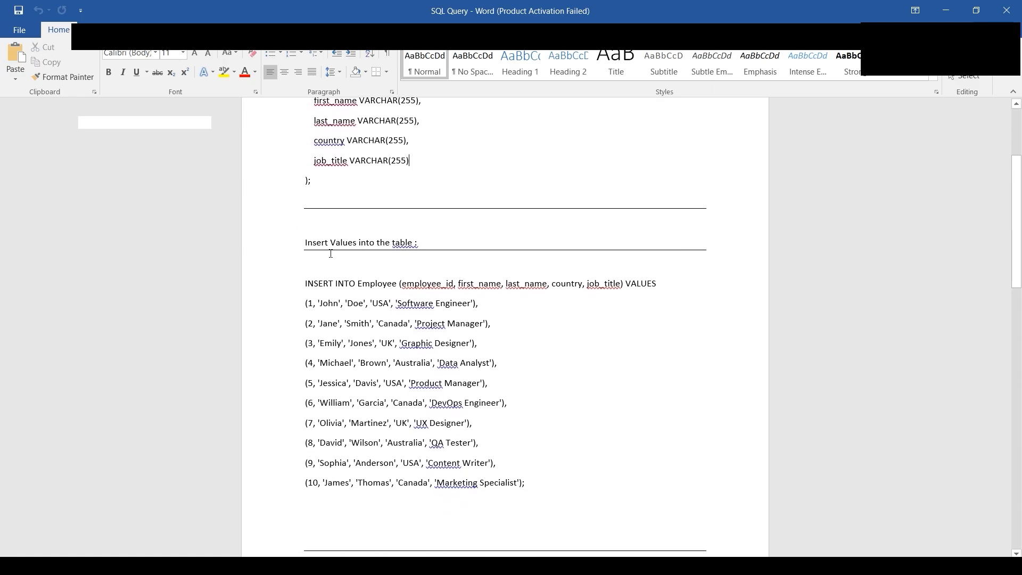
{"action": "left_click_drag", "start_coordinate": [357, 284], "coordinate": [391, 284]}
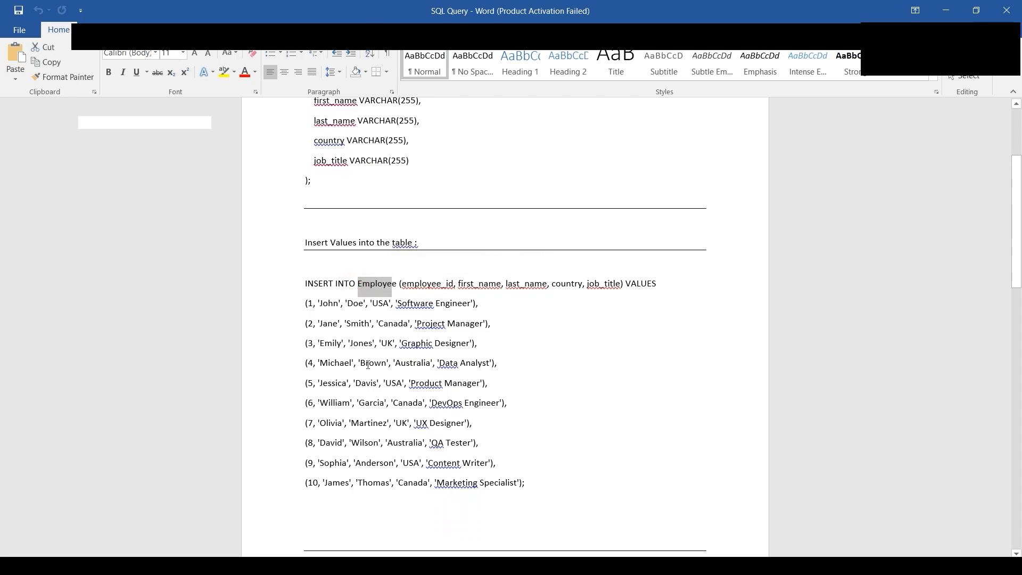
- Examine the create and insert statements for the Employee_cloudguruamit table and the validation queries in the document
{"action": "scroll", "coordinate": [541, 479], "scroll_direction": "down", "scroll_amount": 12}
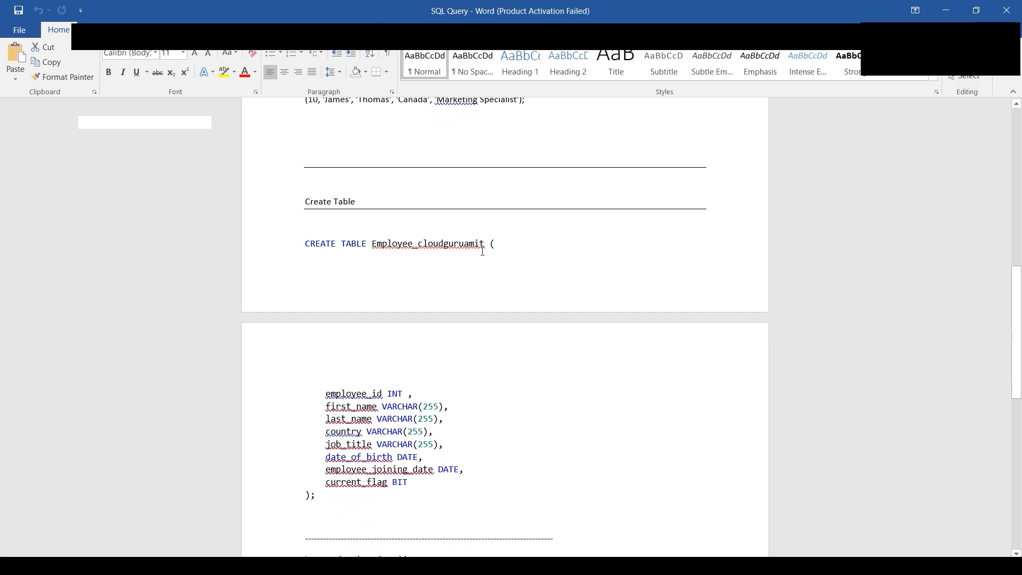
{"action": "scroll", "coordinate": [356, 386], "scroll_direction": "down", "scroll_amount": 4}
{"action": "left_click_drag", "start_coordinate": [326, 266], "coordinate": [387, 266]}
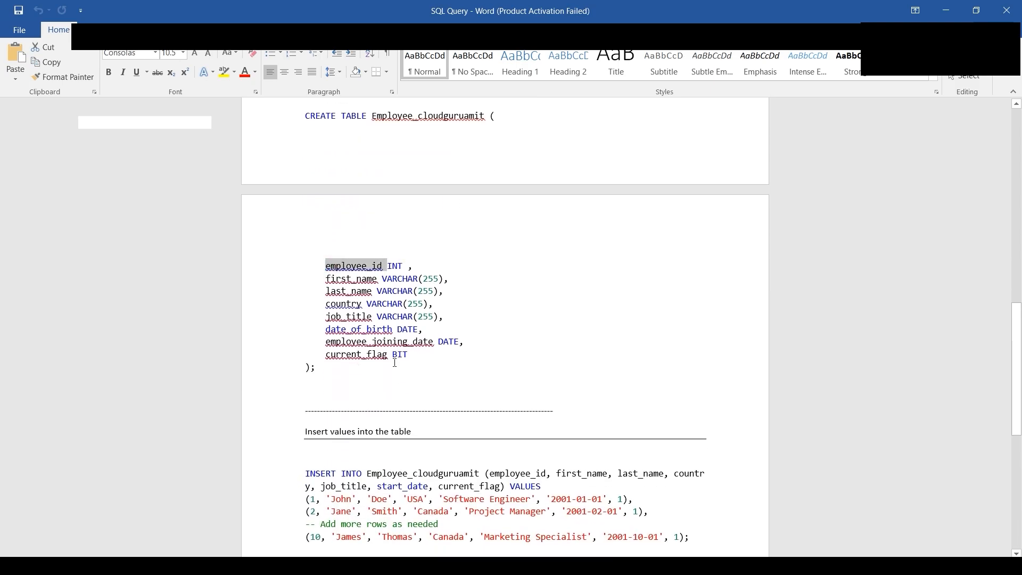
{"action": "left_click_drag", "start_coordinate": [326, 260], "coordinate": [392, 355]}
{"action": "scroll", "coordinate": [400, 358], "scroll_direction": "down", "scroll_amount": 4}
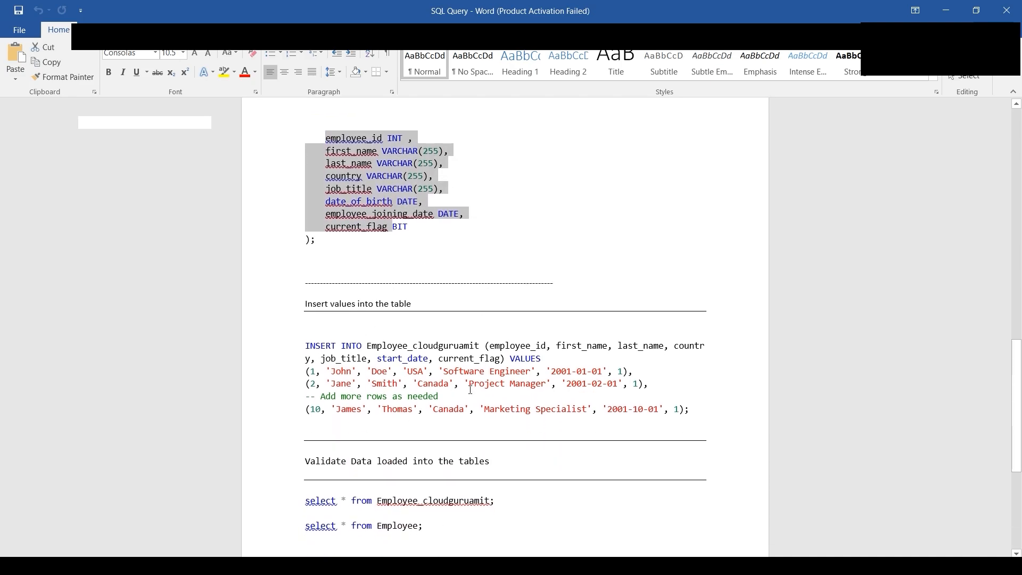
{"action": "scroll", "coordinate": [470, 390], "scroll_direction": "up", "scroll_amount": 15}
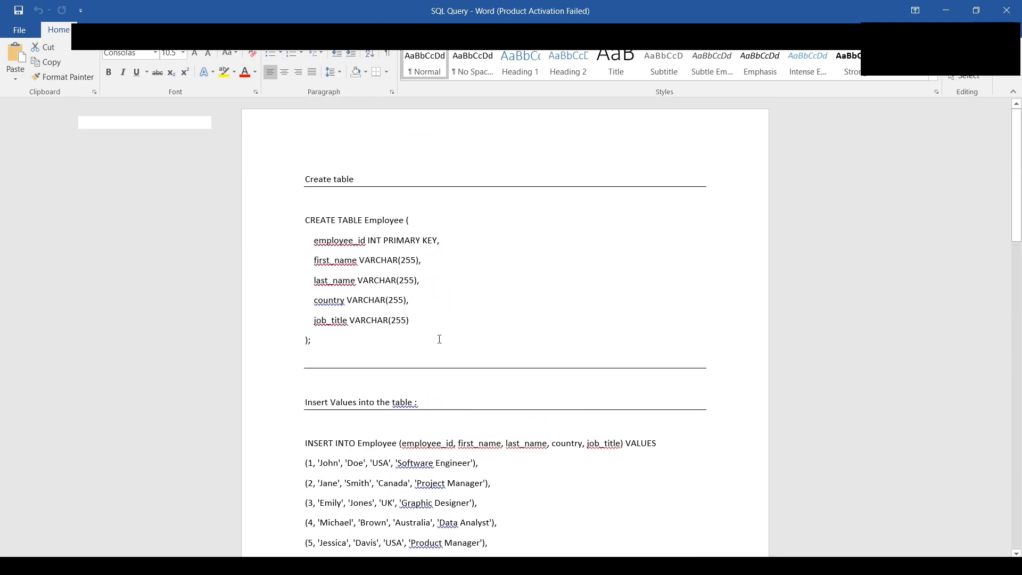
- Switch back to the Azure portal and go to the newly deployed SQL database resource
{"action": "left_click", "coordinate": [431, 320]}
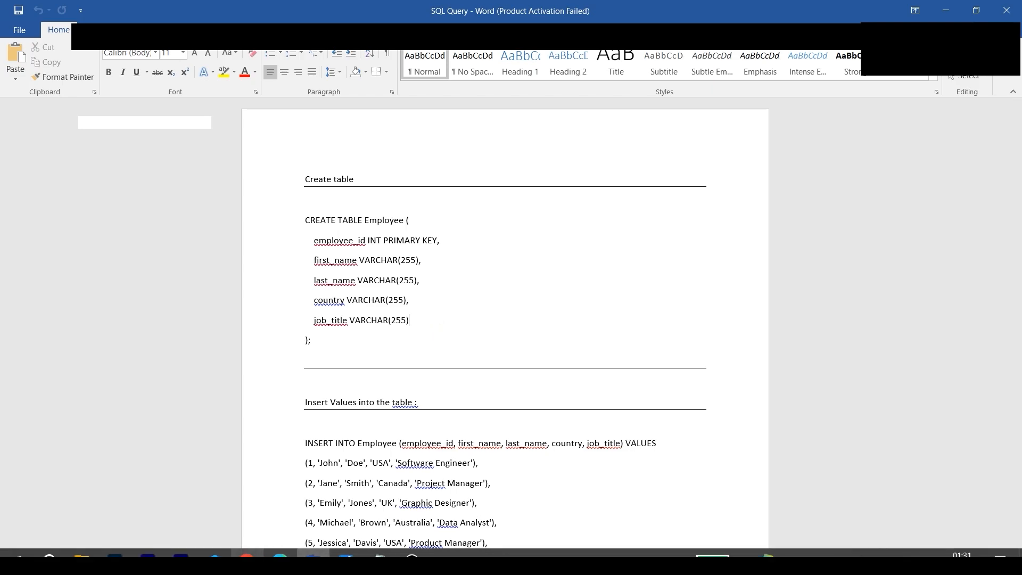
{"action": "left_click", "coordinate": [280, 556]}
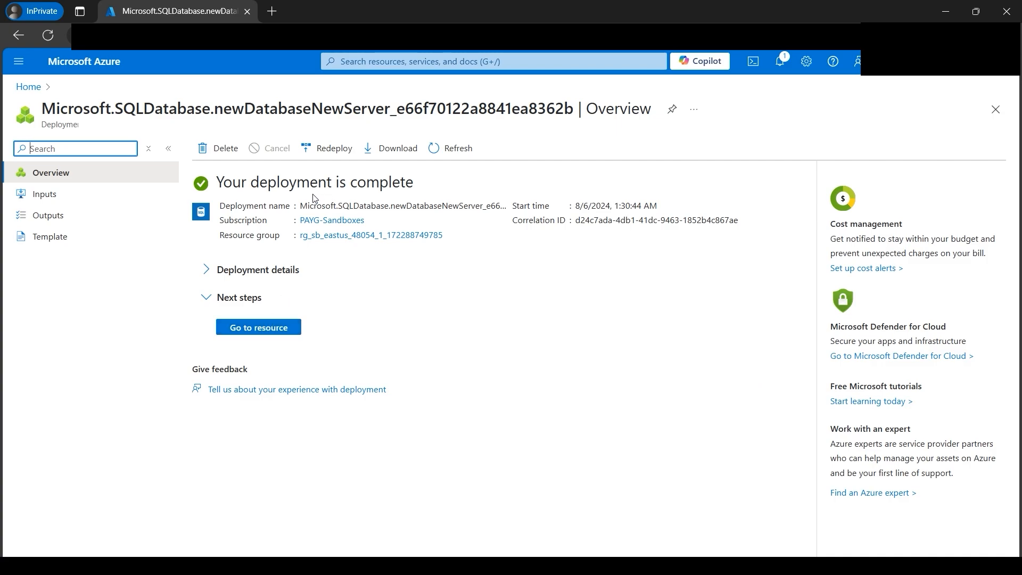
{"action": "left_click", "coordinate": [258, 327]}
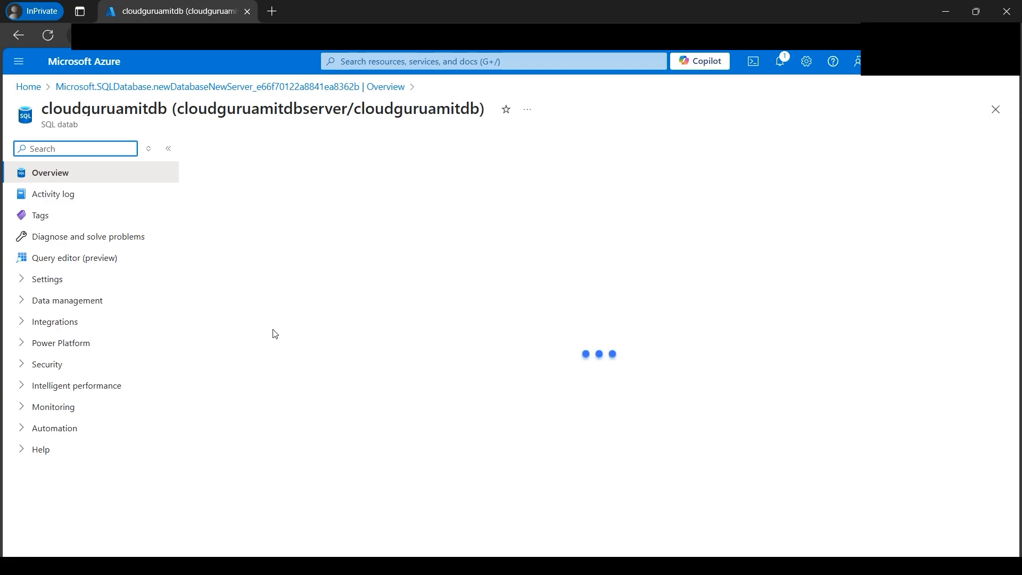
{"action": "left_click", "coordinate": [384, 356]}
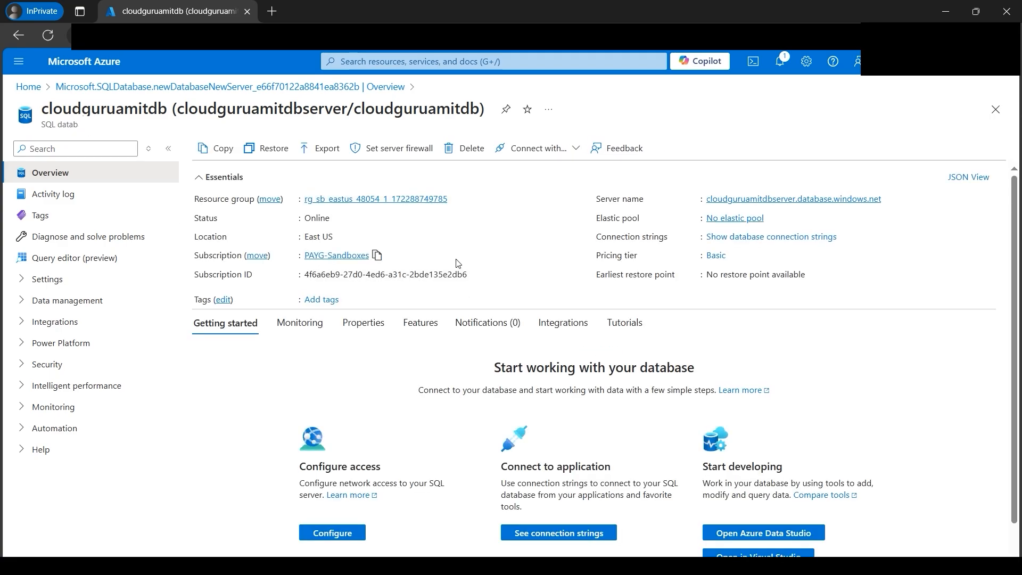
- Open the database's resource group and duplicate its browser tab
{"action": "left_click", "coordinate": [402, 200]}
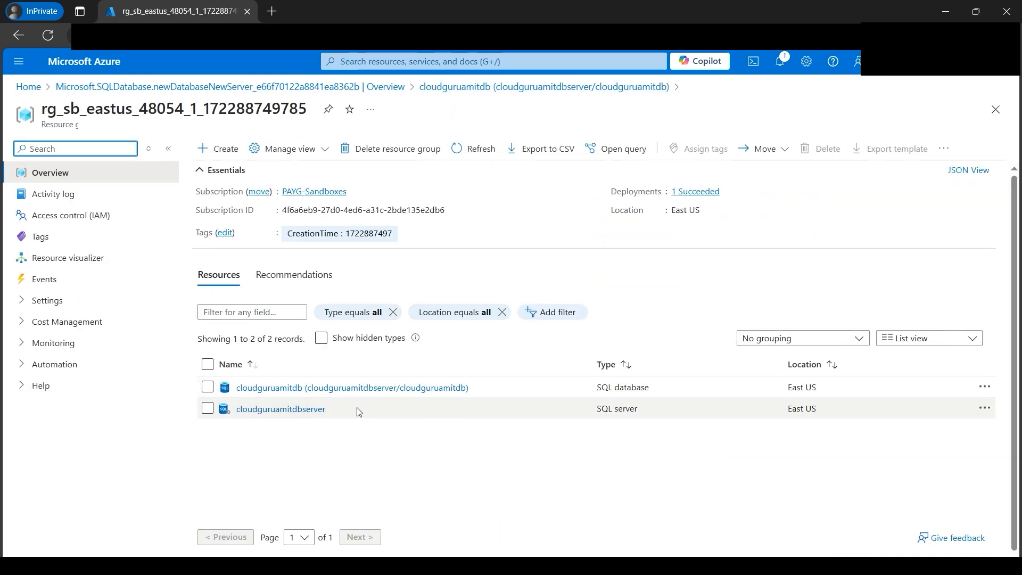
{"action": "right_click", "coordinate": [197, 12]}
{"action": "left_click", "coordinate": [282, 87]}
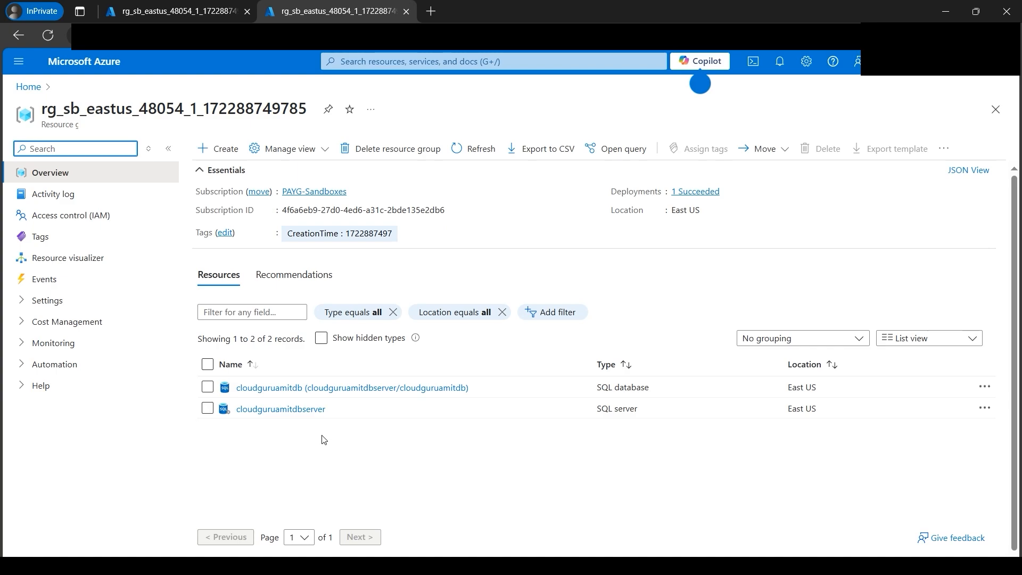
- Open the query editor of the cloudguruamitdb database and sign in through SQL server authentication with the account password
{"action": "left_click", "coordinate": [330, 388]}
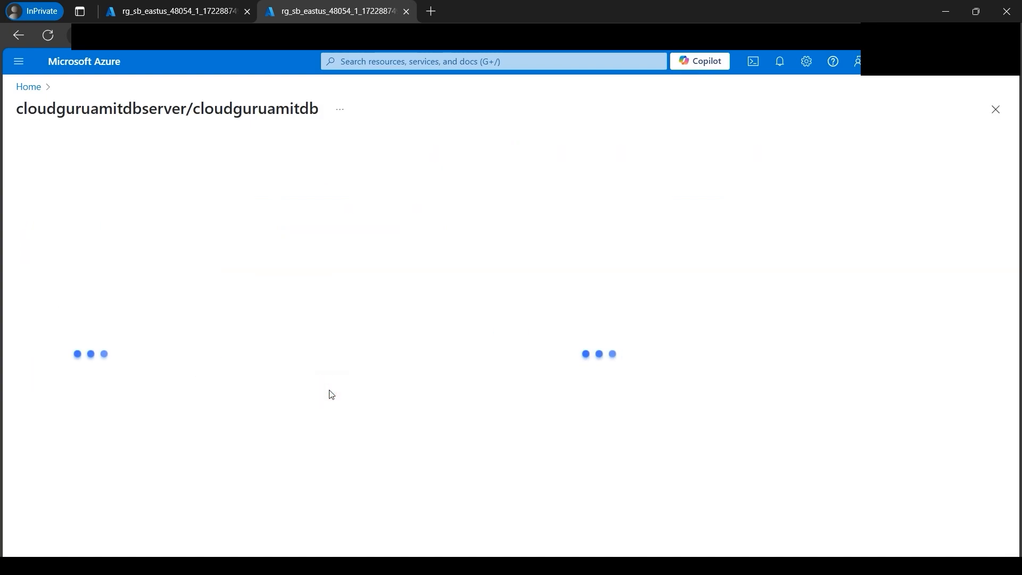
{"action": "left_click", "coordinate": [78, 263]}
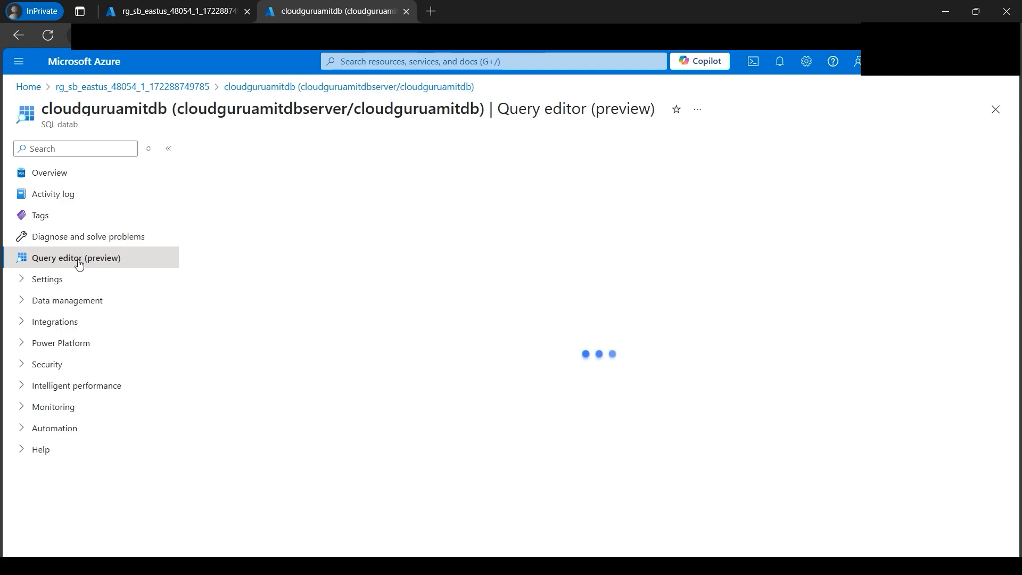
{"action": "left_click", "coordinate": [413, 393]}
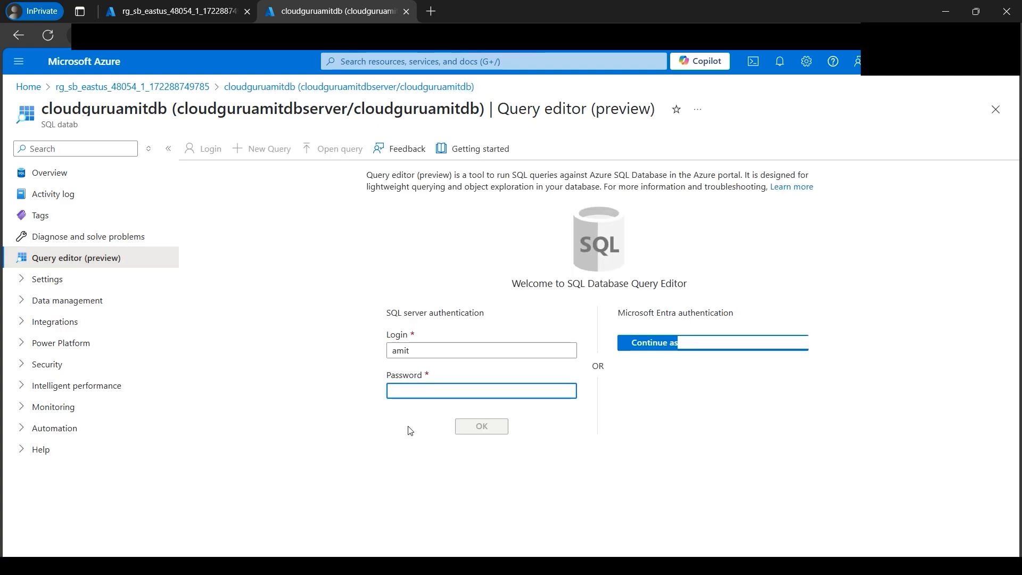
{"action": "type", "text": "•••••"}
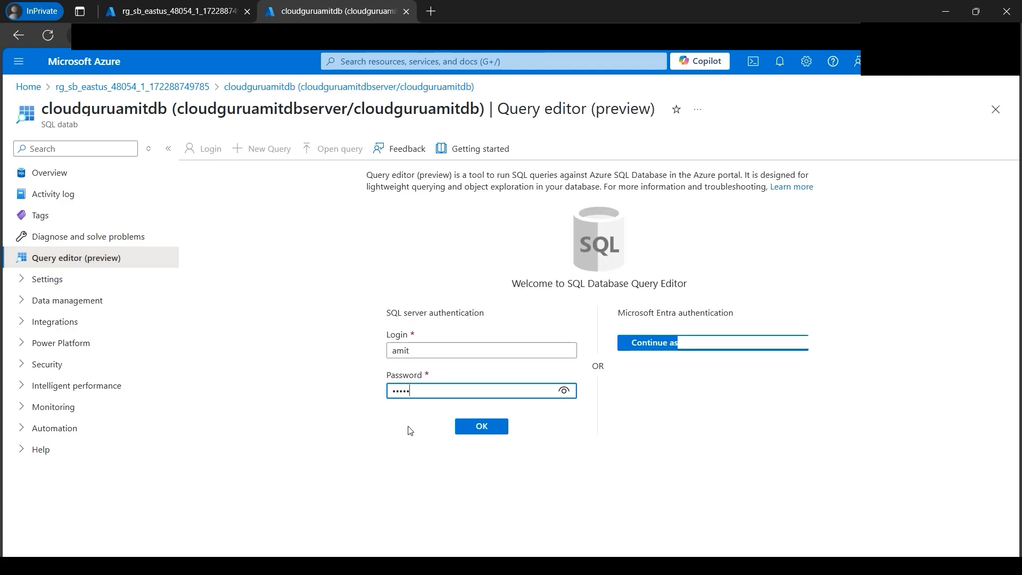
{"action": "type", "text": "•••••••"}
{"action": "left_click", "coordinate": [470, 427]}
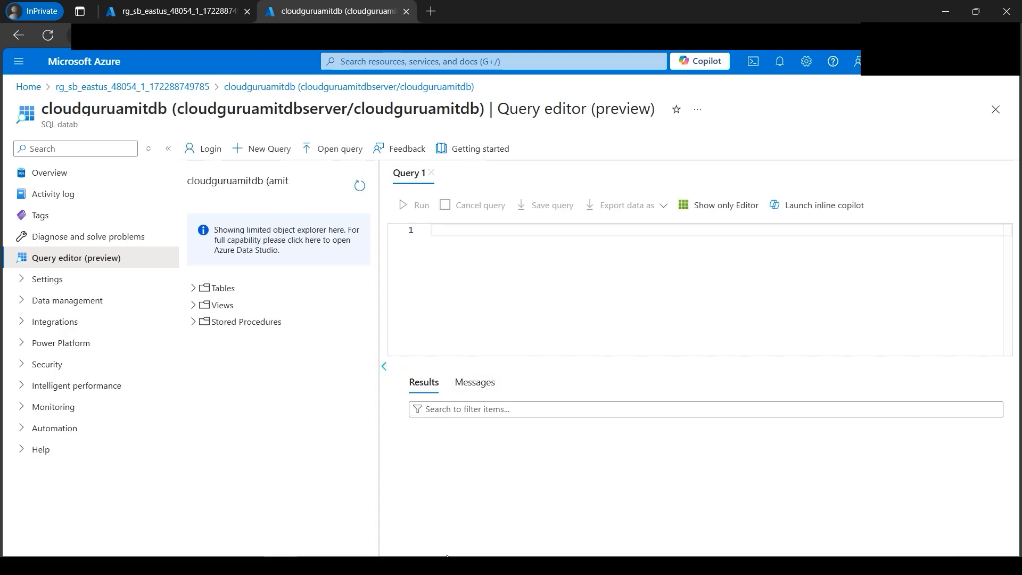
- Copy the CREATE TABLE Employee statement from the Word document into Query 1 of the Azure query editor and run it
{"action": "left_click", "coordinate": [313, 554]}
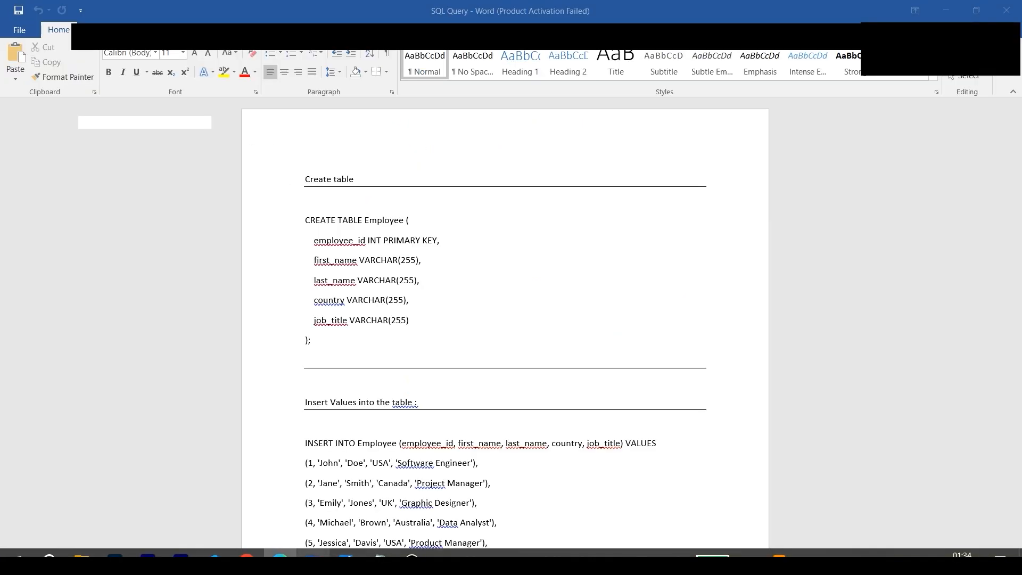
{"action": "left_click_drag", "start_coordinate": [306, 219], "coordinate": [313, 346]}
{"action": "right_click", "coordinate": [354, 264]}
{"action": "left_click", "coordinate": [373, 282]}
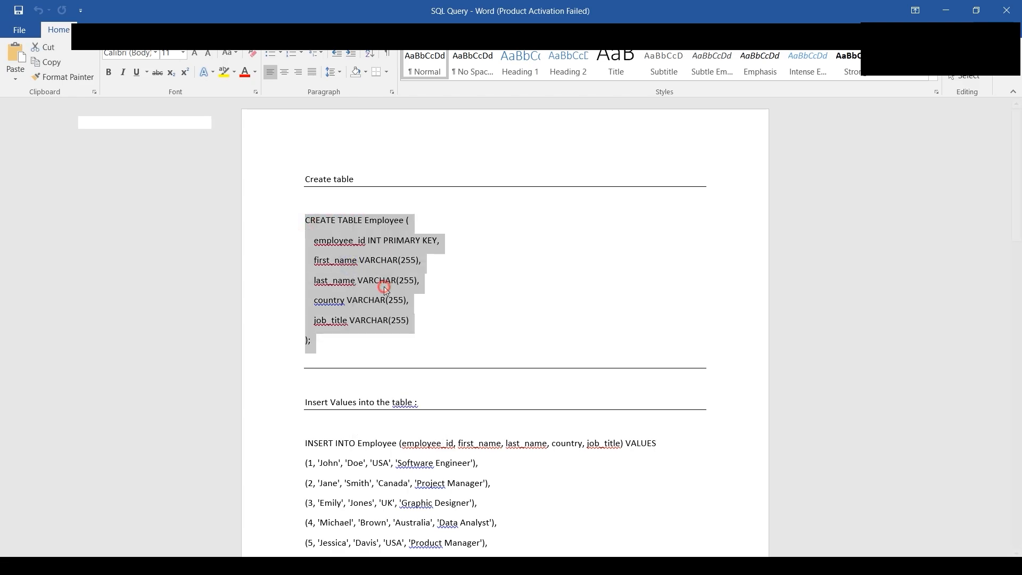
{"action": "left_click", "coordinate": [280, 555]}
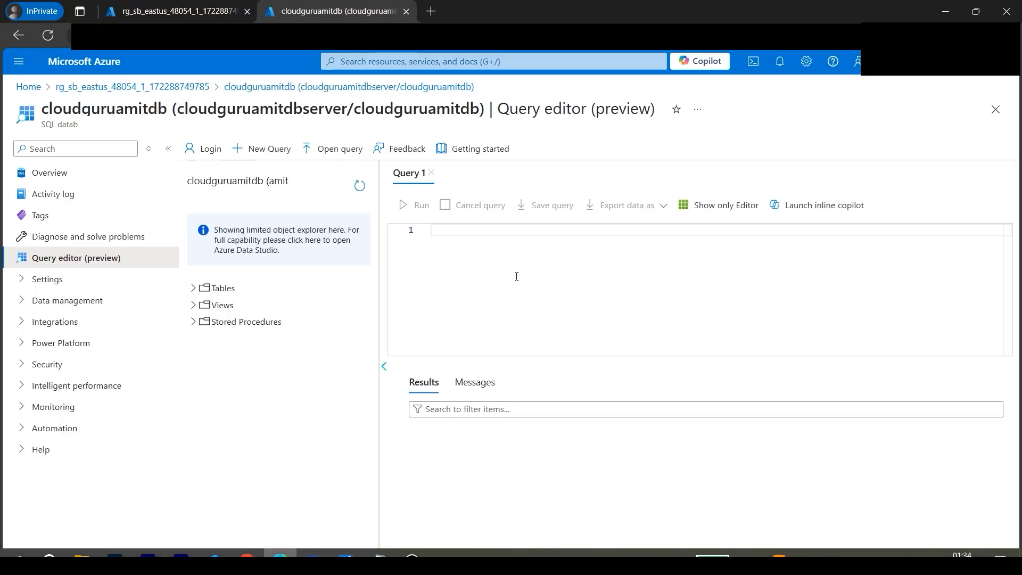
{"action": "right_click", "coordinate": [497, 274]}
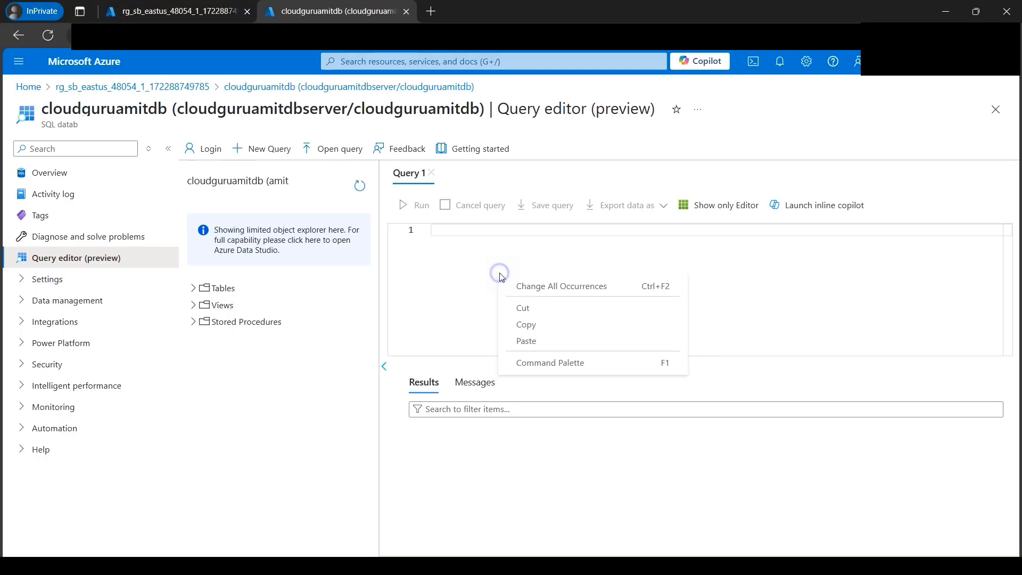
{"action": "left_click", "coordinate": [526, 340]}
- Switch to the Word document and copy the complete INSERT INTO Employee statement with its ten rows
{"action": "key", "text": "alt+Tab"}
{"action": "scroll", "coordinate": [358, 392], "scroll_direction": "down", "scroll_amount": 2}
{"action": "scroll", "coordinate": [358, 393], "scroll_direction": "down", "scroll_amount": 2}
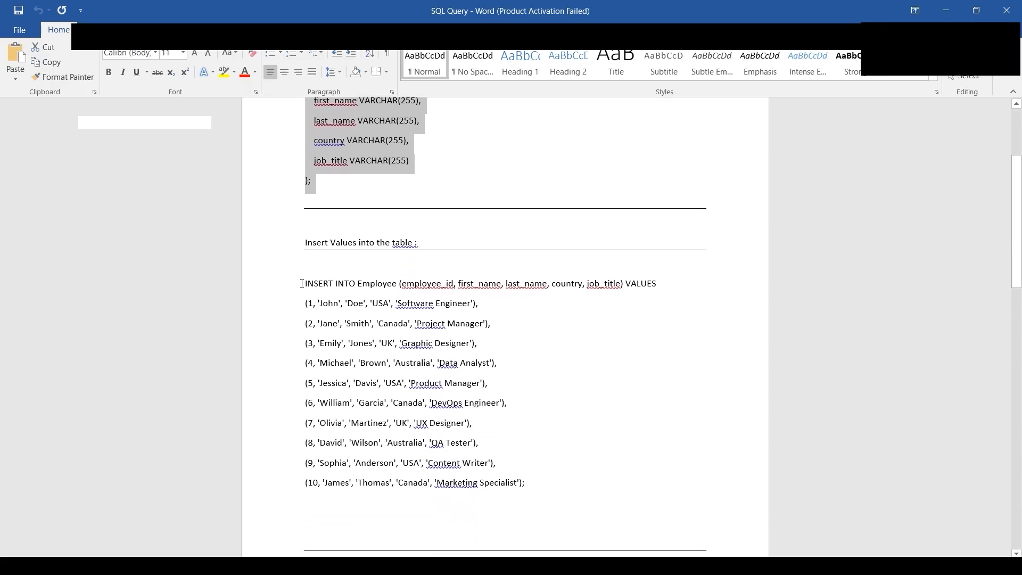
{"action": "left_click_drag", "start_coordinate": [304, 283], "coordinate": [530, 485]}
{"action": "right_click", "coordinate": [394, 374]}
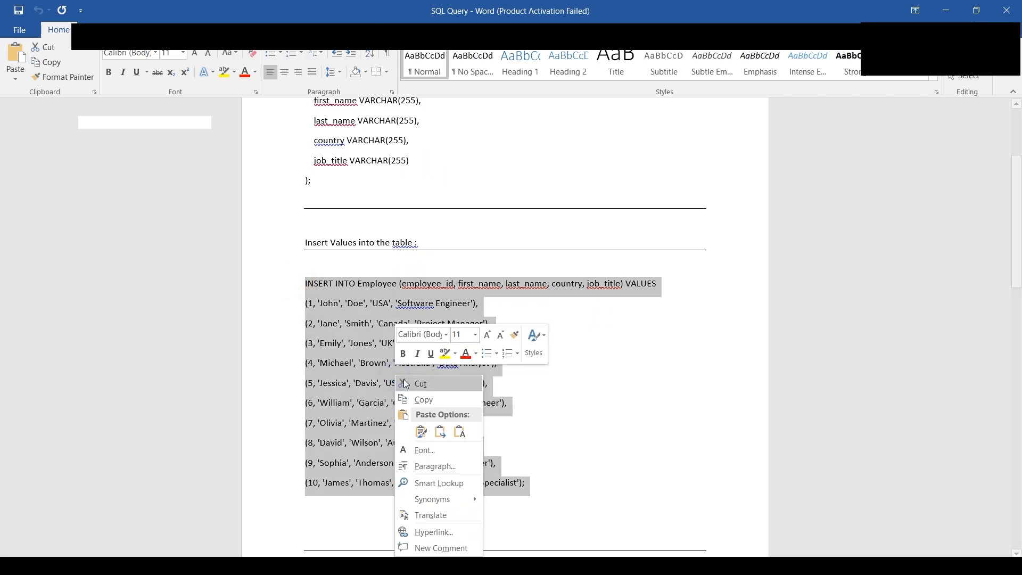
{"action": "left_click", "coordinate": [421, 398]}
- Return to the Azure query editor, paste the Employee insert statement into a new query, and run it
{"action": "left_click", "coordinate": [280, 557]}
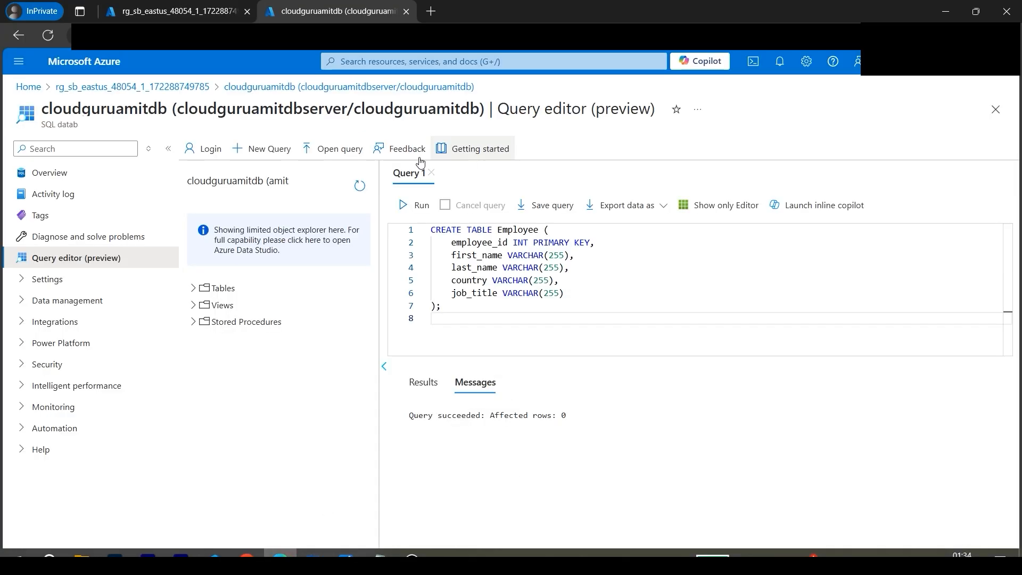
{"action": "left_click", "coordinate": [268, 150]}
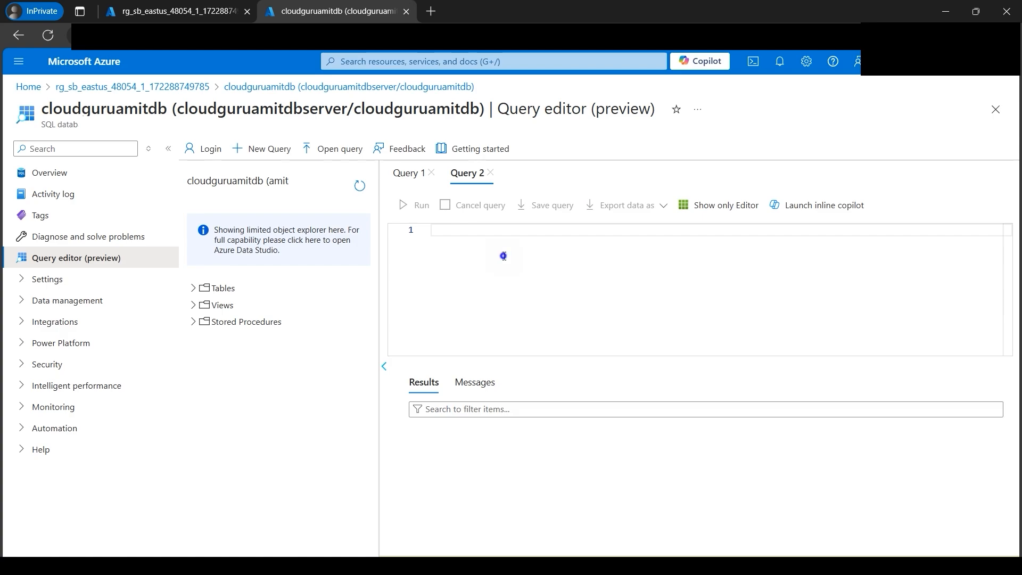
{"action": "right_click", "coordinate": [466, 262]}
{"action": "left_click", "coordinate": [546, 323]}
{"action": "left_click", "coordinate": [415, 205]}
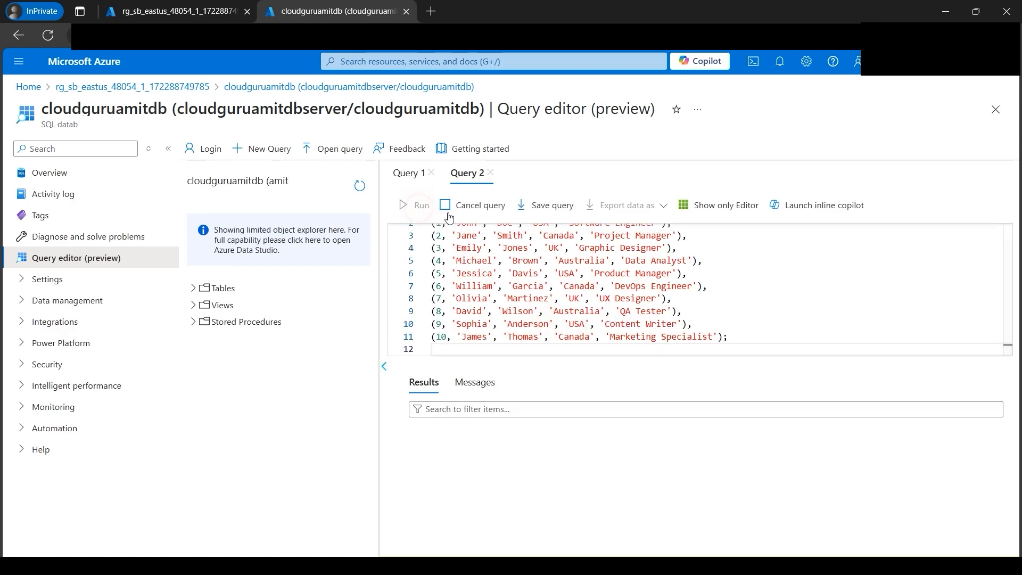
- Switch to the Word document and copy the CREATE TABLE Employee_cloudguruamit statement, including all its column definitions
{"action": "left_click", "coordinate": [312, 558]}
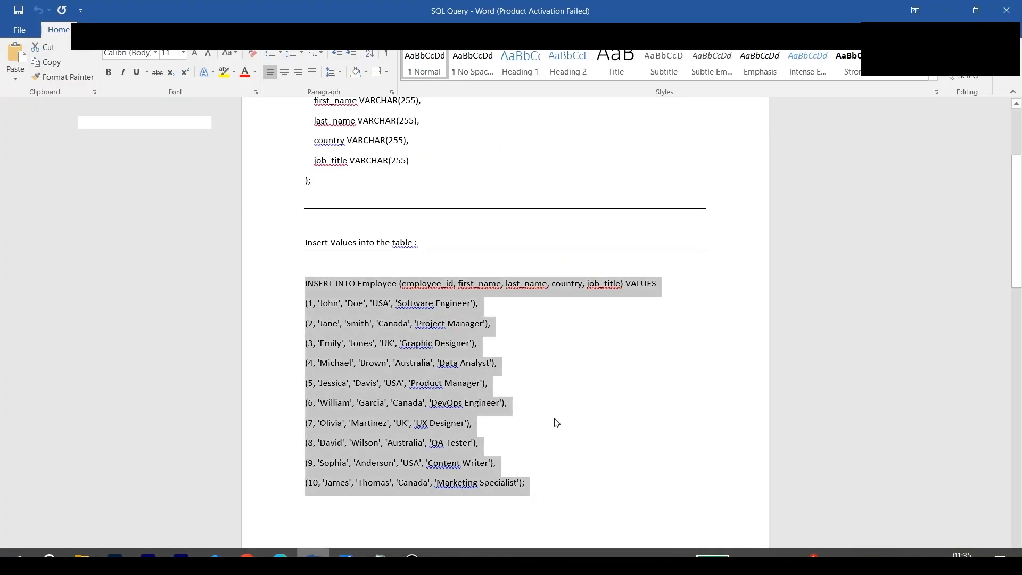
{"action": "scroll", "coordinate": [451, 399], "scroll_direction": "down", "scroll_amount": 6}
{"action": "scroll", "coordinate": [412, 362], "scroll_direction": "down", "scroll_amount": 1}
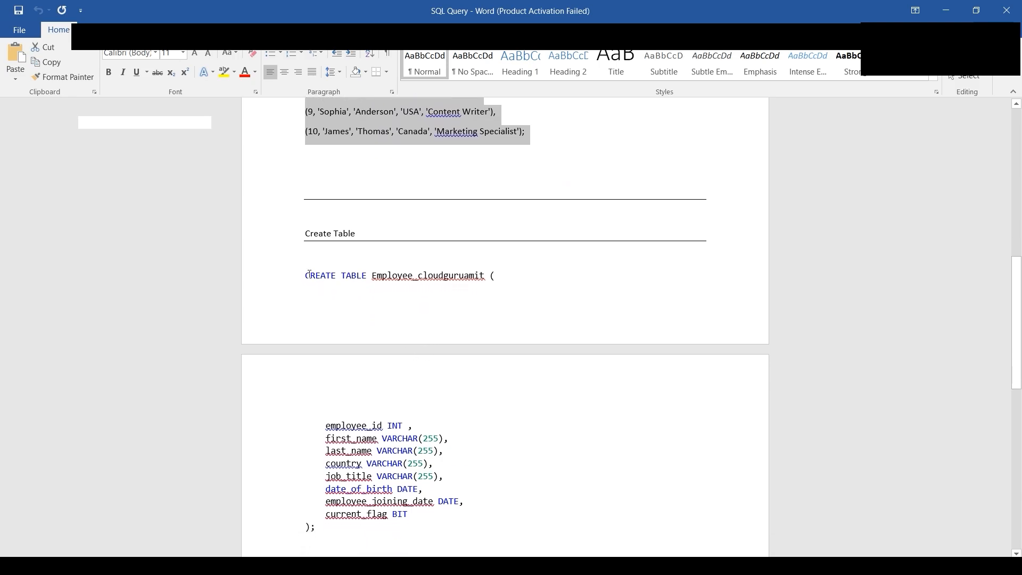
{"action": "left_click_drag", "start_coordinate": [304, 275], "coordinate": [383, 487]}
{"action": "right_click", "coordinate": [383, 487]}
{"action": "left_click", "coordinate": [406, 298]}
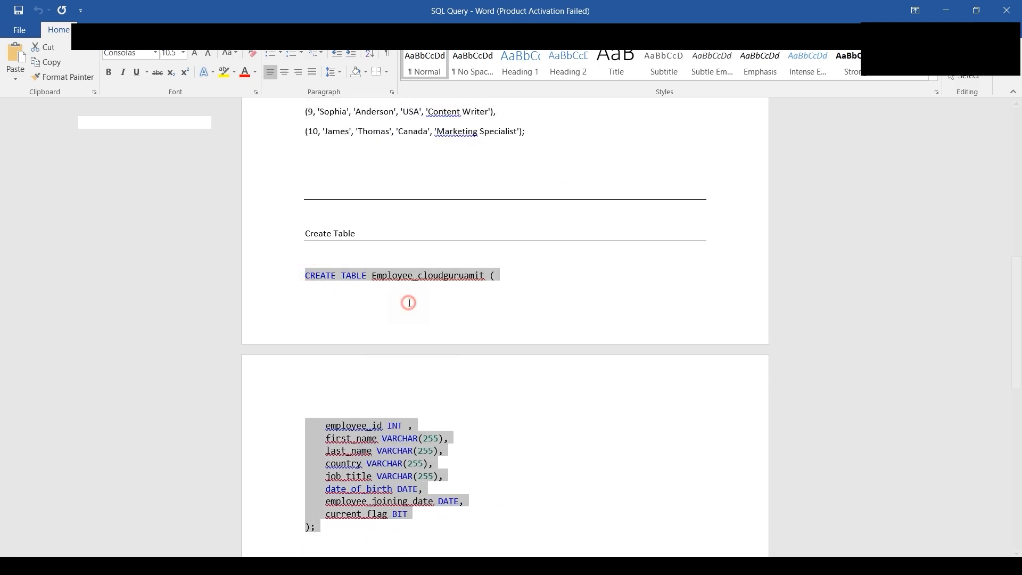
- Return to the Azure query editor, paste the Employee_cloudguruamit create statement into a new query, and run it
{"action": "left_click", "coordinate": [281, 562]}
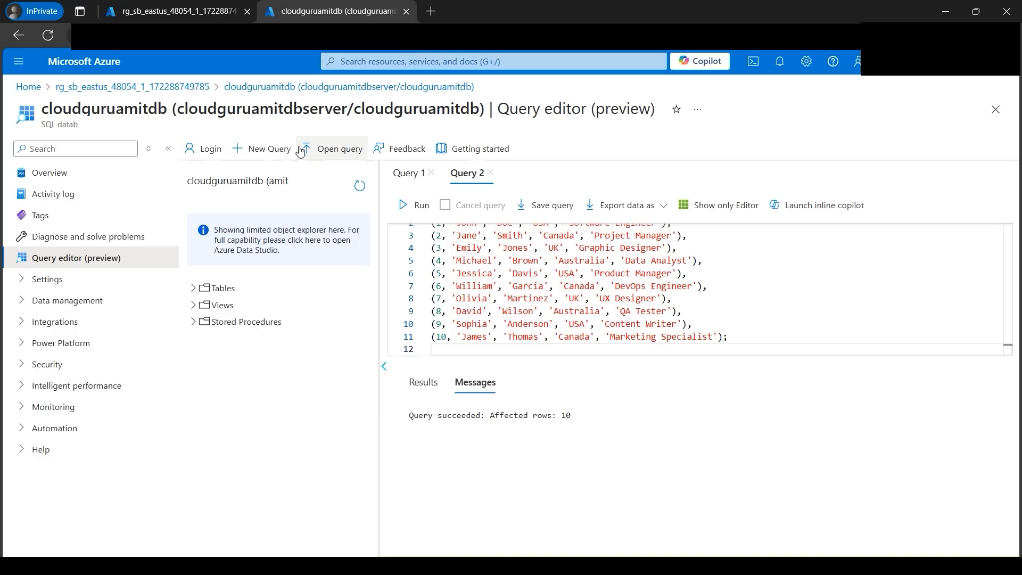
{"action": "left_click", "coordinate": [274, 153]}
{"action": "right_click", "coordinate": [470, 264]}
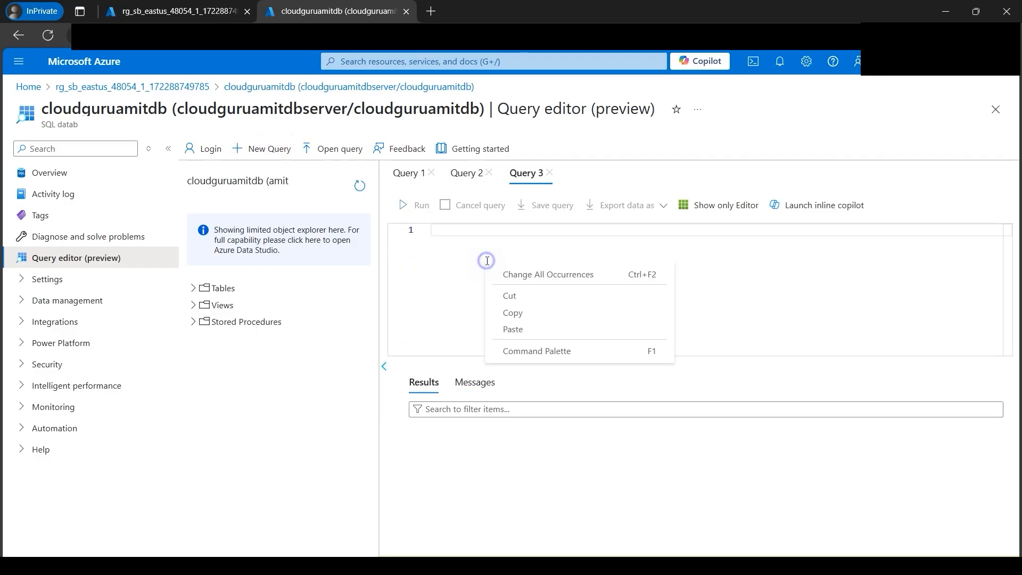
{"action": "left_click", "coordinate": [511, 327]}
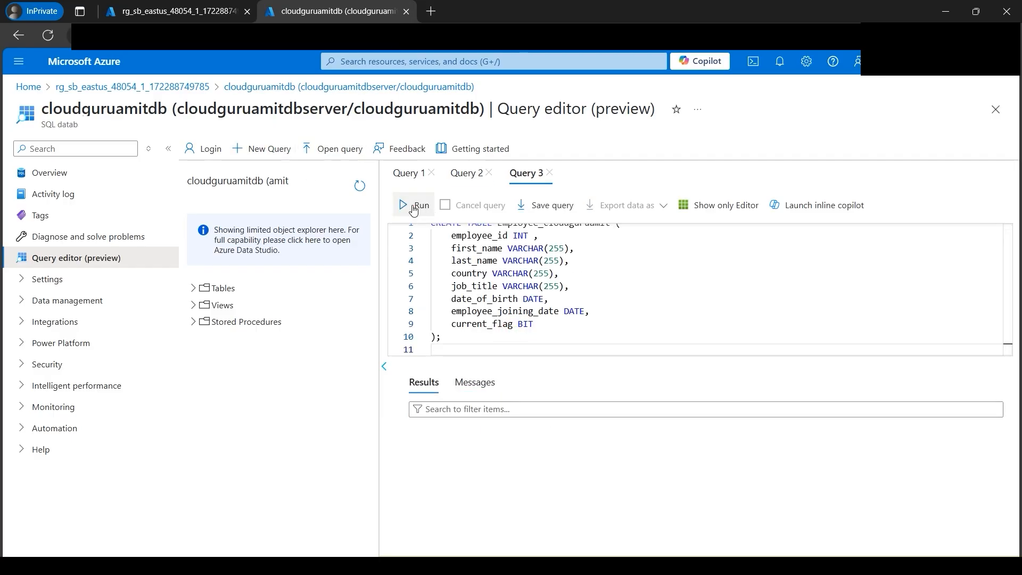
{"action": "left_click", "coordinate": [415, 205]}
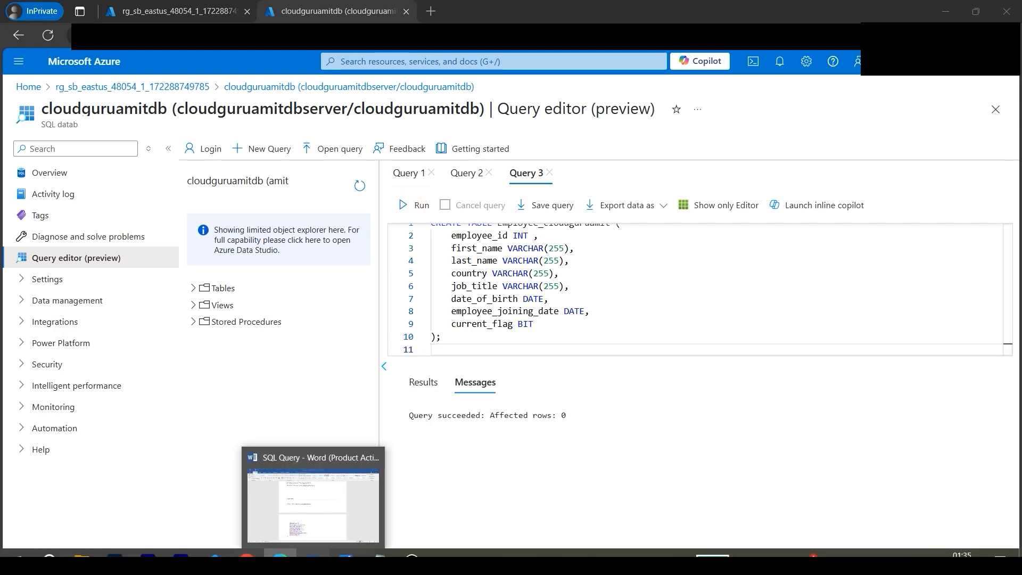
- Switch to the Word document and copy the INSERT INTO Employee_cloudguruamit statement with its rows
{"action": "left_click", "coordinate": [312, 553]}
{"action": "scroll", "coordinate": [371, 276], "scroll_direction": "down", "scroll_amount": 10}
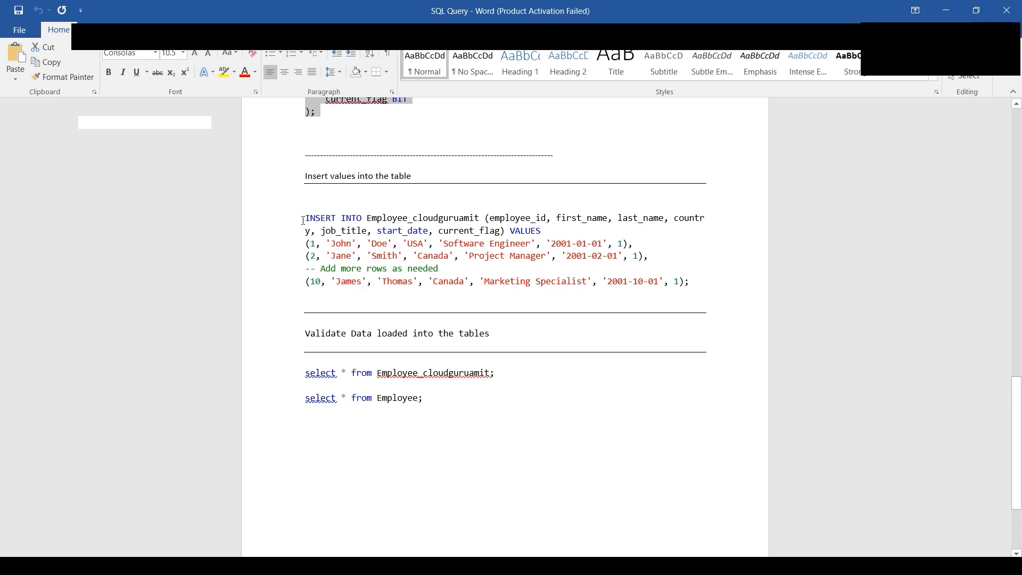
{"action": "left_click_drag", "start_coordinate": [304, 215], "coordinate": [640, 310]}
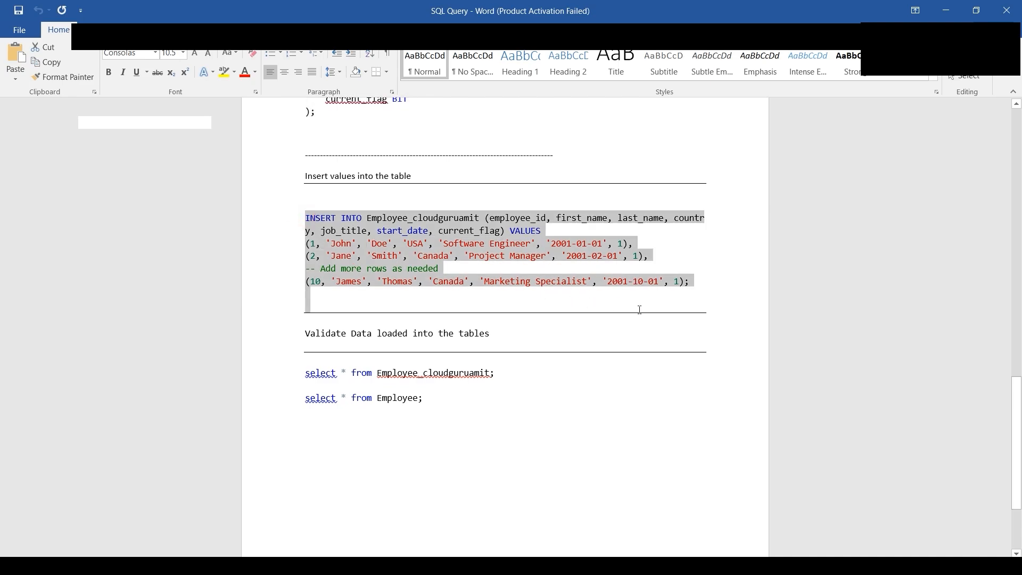
{"action": "right_click", "coordinate": [435, 251]}
{"action": "left_click", "coordinate": [458, 273]}
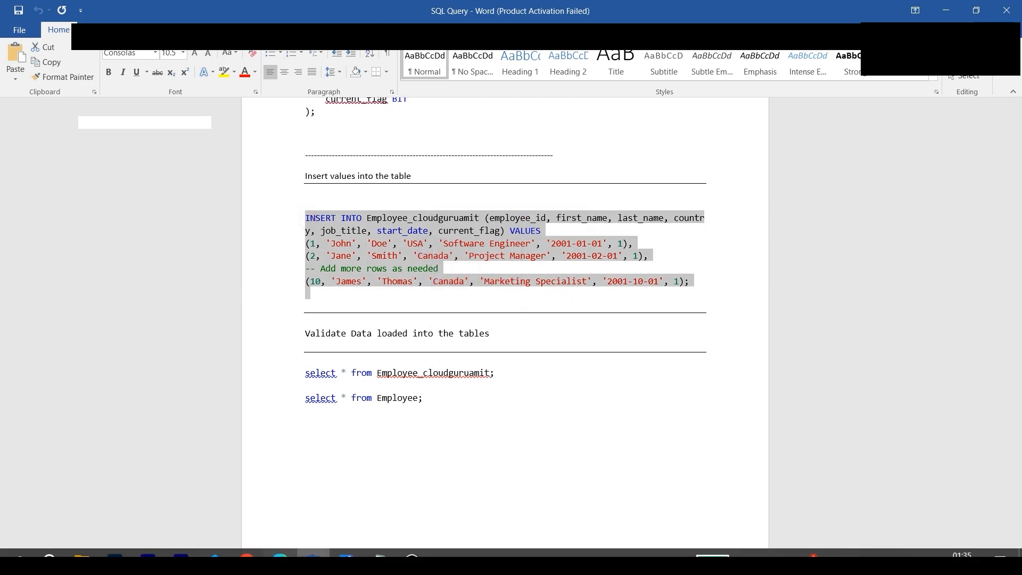
- Return to the Azure query editor, paste the Employee_cloudguruamit insert statement into a new query, and try to run it
{"action": "left_click", "coordinate": [280, 553]}
{"action": "left_click", "coordinate": [266, 148]}
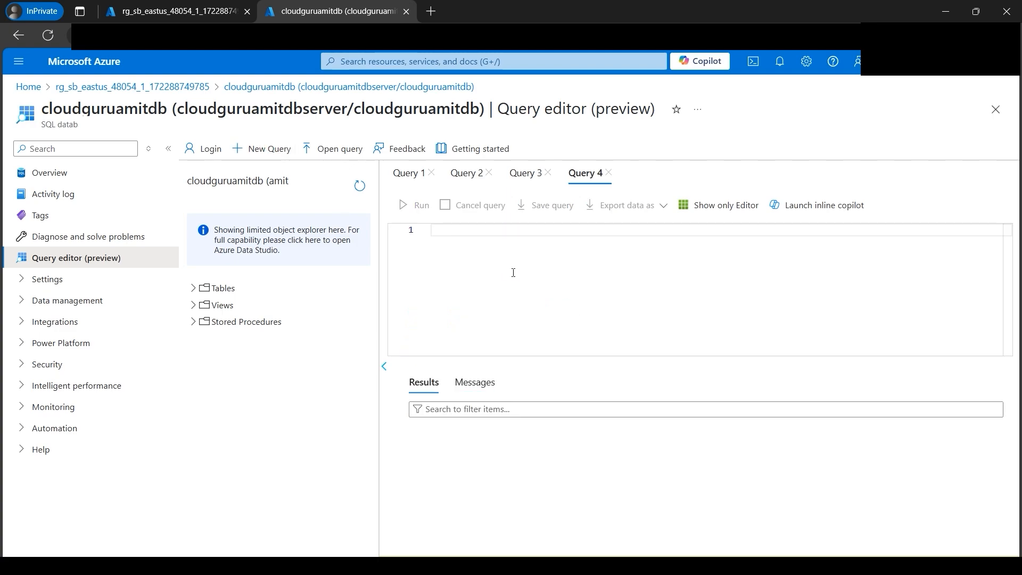
{"action": "right_click", "coordinate": [512, 273]}
{"action": "left_click", "coordinate": [549, 349]}
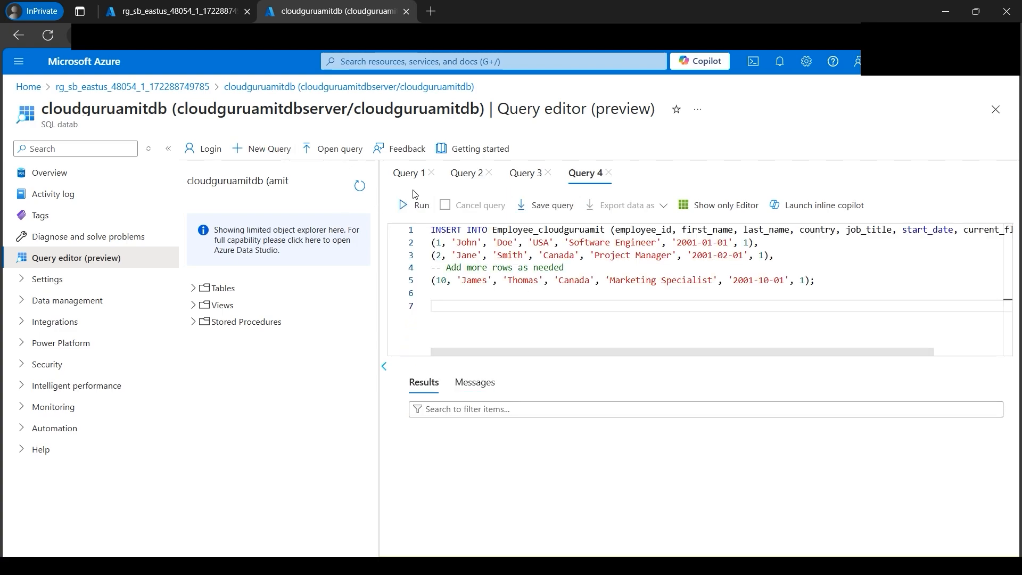
{"action": "left_click", "coordinate": [417, 205]}
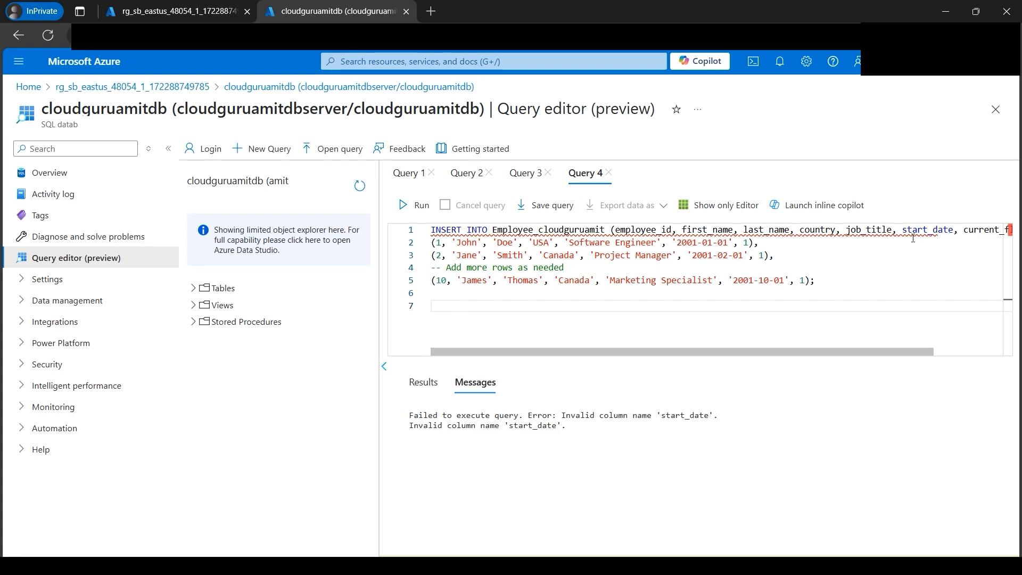
- Switch to the Word document and copy the date_of_birth column name from the CREATE TABLE column definitions
{"action": "left_click_drag", "start_coordinate": [902, 230], "coordinate": [944, 230]}
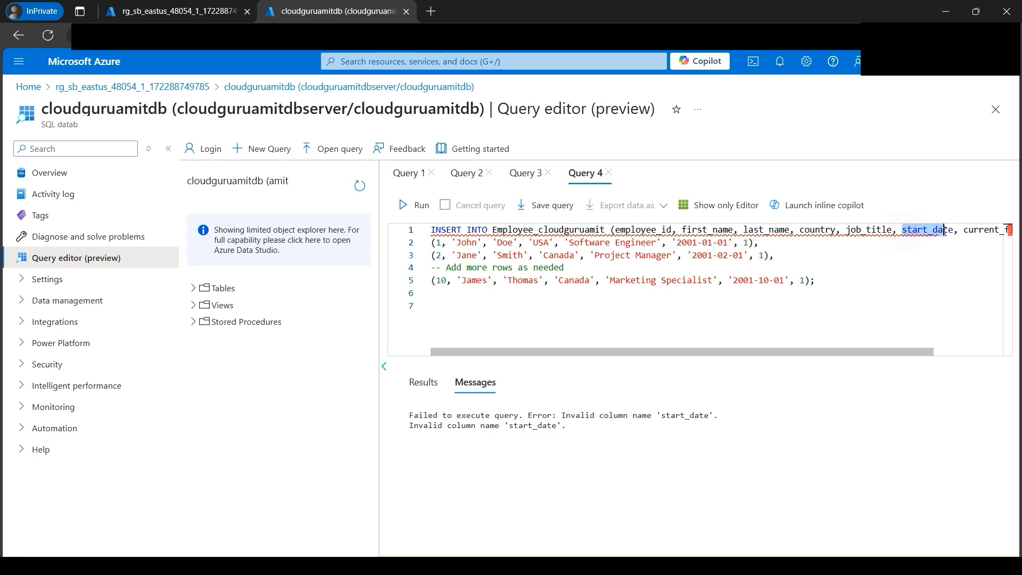
{"action": "left_click", "coordinate": [426, 552]}
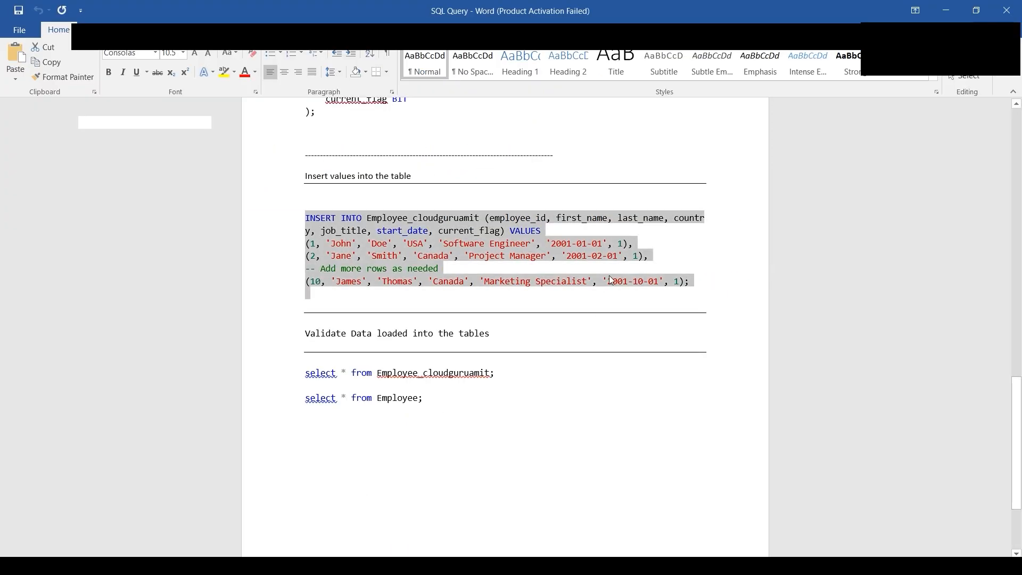
{"action": "scroll", "coordinate": [612, 280], "scroll_direction": "up", "scroll_amount": 5}
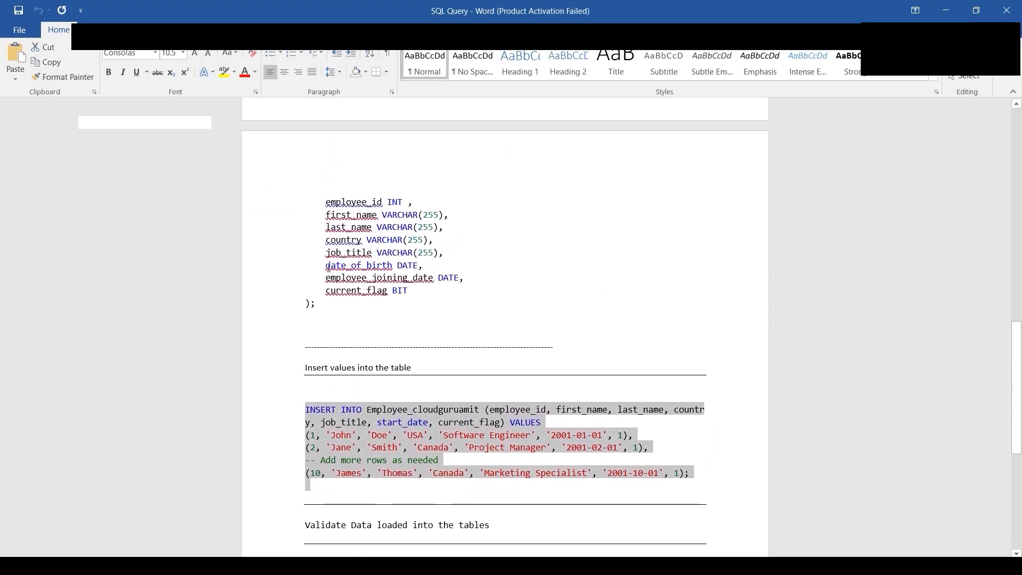
{"action": "left_click_drag", "start_coordinate": [327, 265], "coordinate": [392, 265]}
{"action": "right_click", "coordinate": [374, 273]}
{"action": "key", "text": "Escape"}
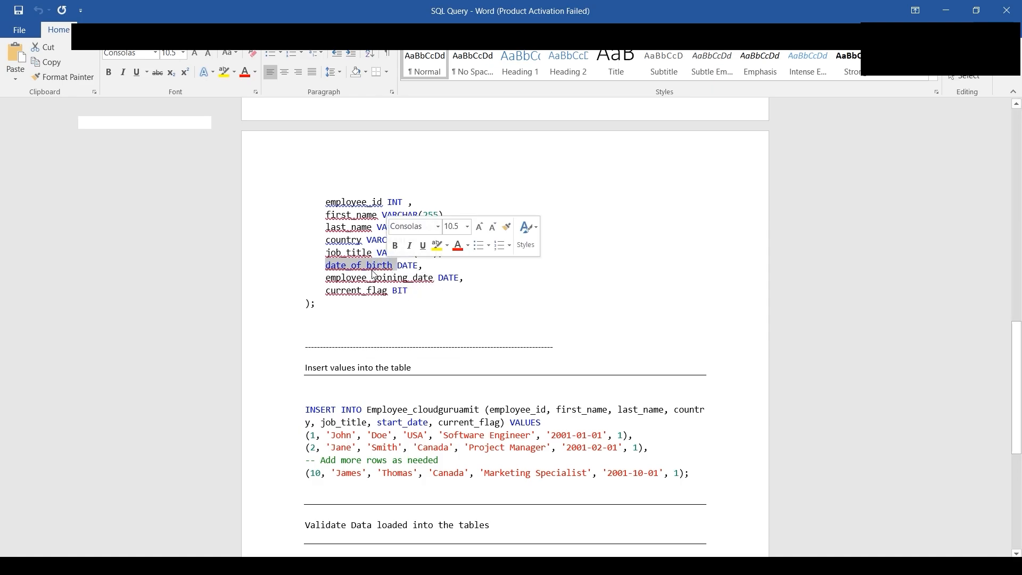
{"action": "left_click", "coordinate": [372, 269]}
- Return to the Azure query editor, replace start_date with date_of_birth in the insert statement, and run it
{"action": "left_click", "coordinate": [313, 562]}
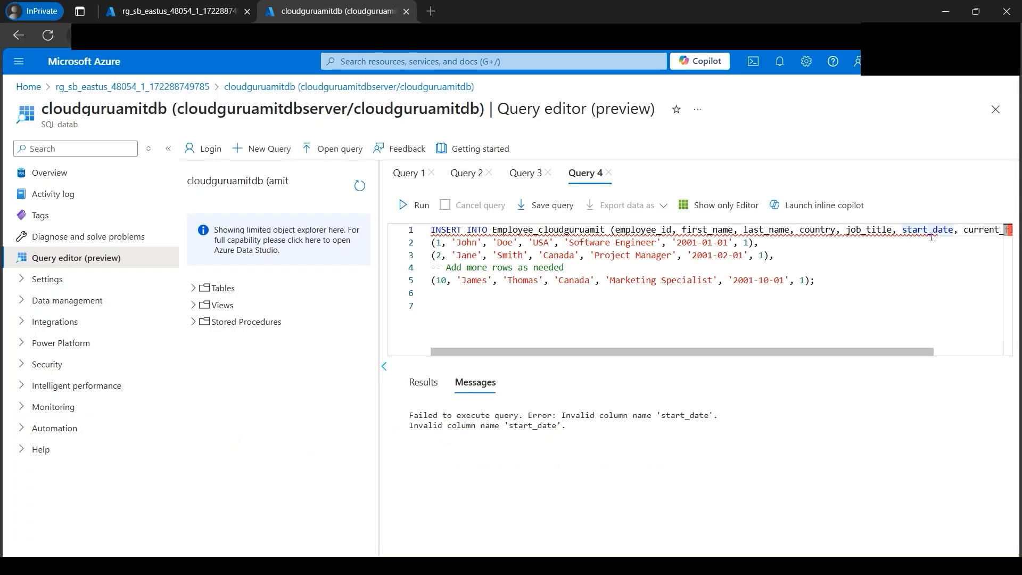
{"action": "left_click_drag", "start_coordinate": [902, 230], "coordinate": [933, 230]}
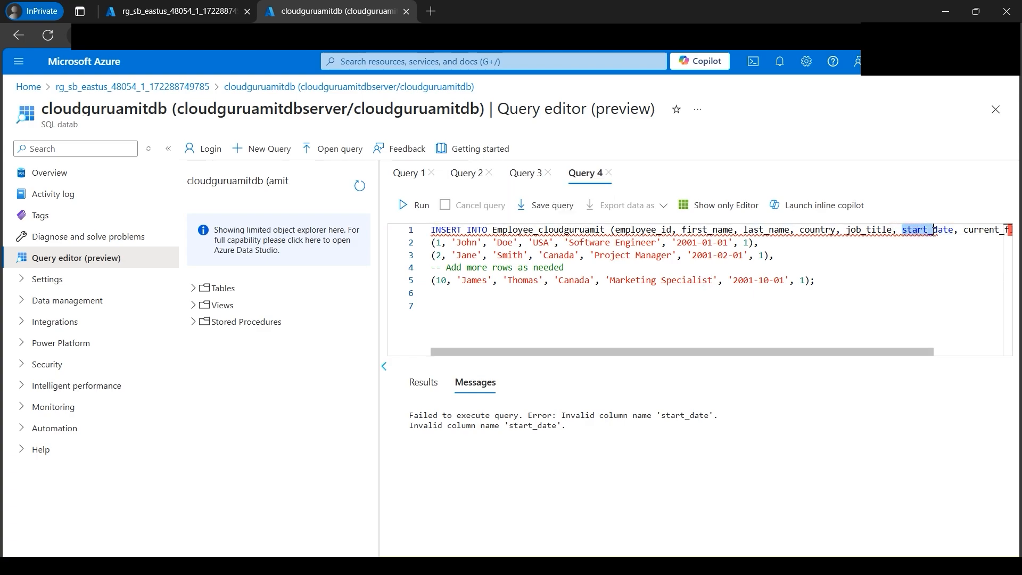
{"action": "key", "text": "ctrl+v"}
{"action": "left_click", "coordinate": [416, 205]}
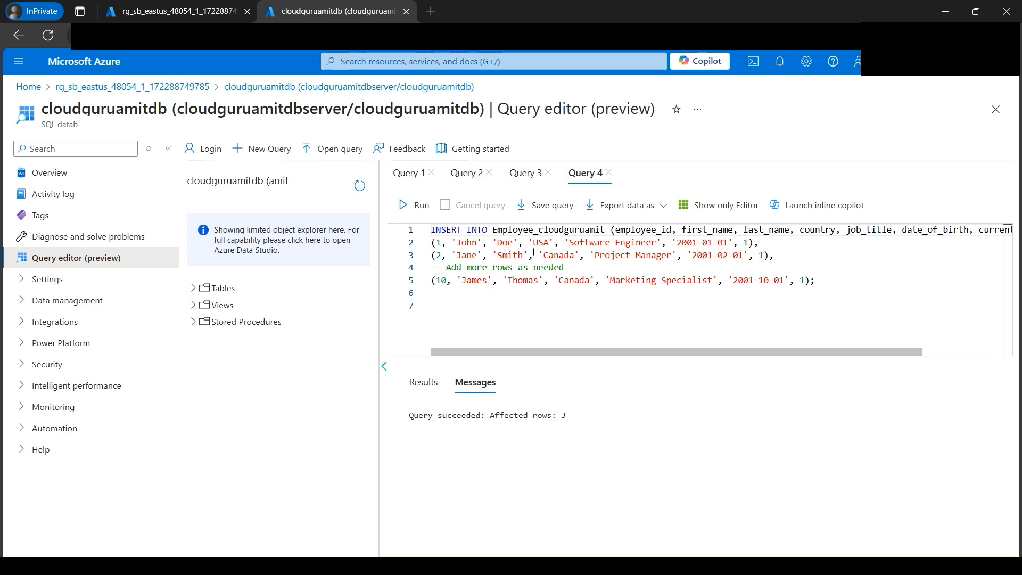
- Switch to the Word document and copy the two select statements for Employee_cloudguruamit and Employee
{"action": "left_click", "coordinate": [313, 563]}
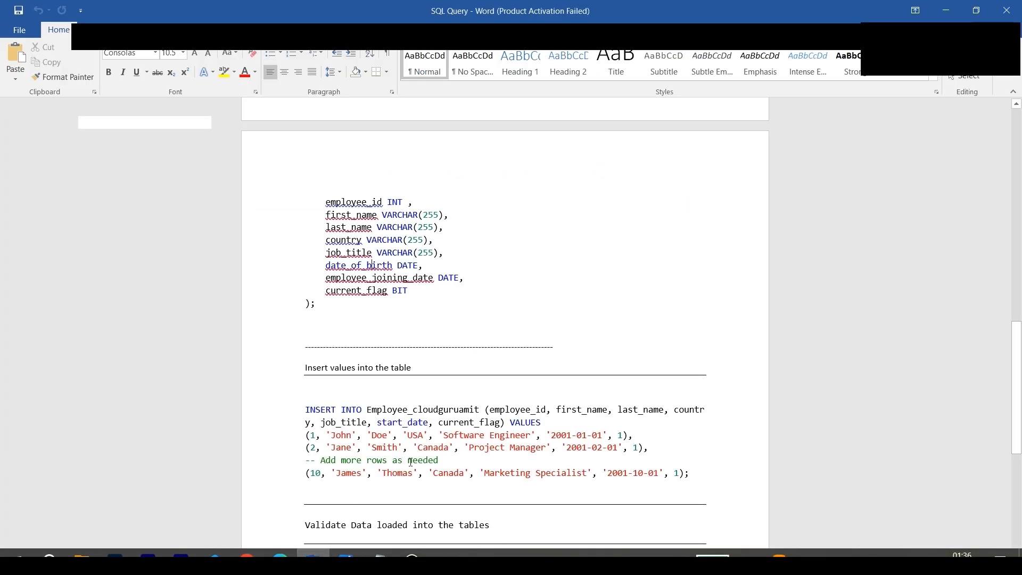
{"action": "scroll", "coordinate": [412, 456], "scroll_direction": "down", "scroll_amount": 4}
{"action": "scroll", "coordinate": [412, 456], "scroll_direction": "down", "scroll_amount": 4}
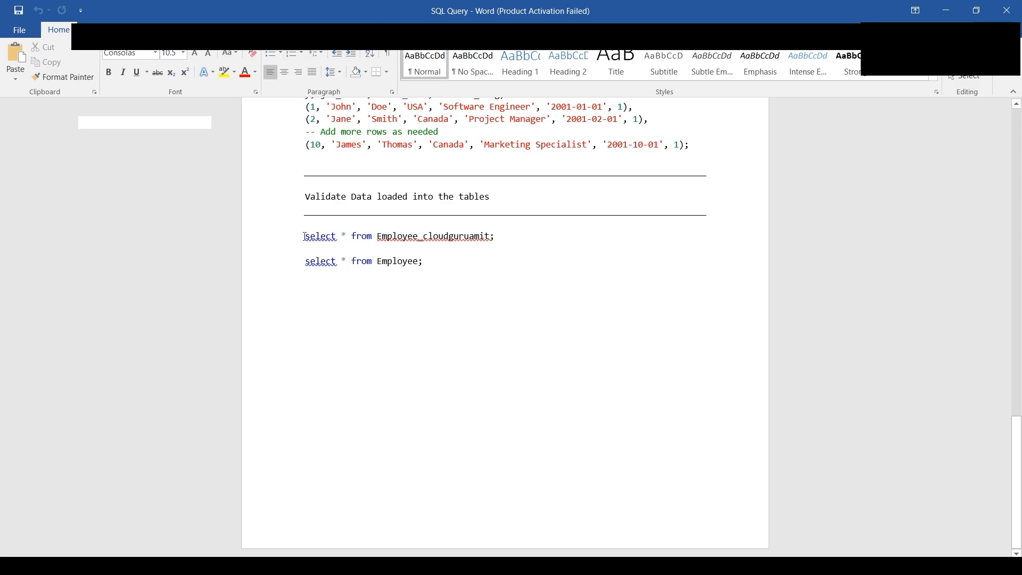
{"action": "left_click_drag", "start_coordinate": [305, 236], "coordinate": [468, 278]}
{"action": "right_click", "coordinate": [387, 235]}
{"action": "left_click", "coordinate": [395, 260]}
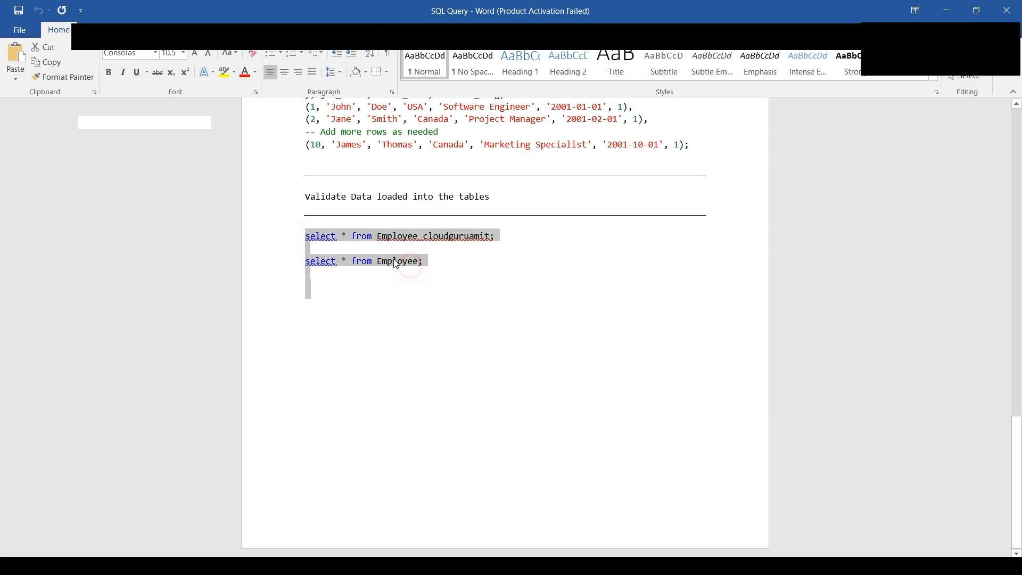
- Return to the Azure query editor, paste the statements into a new query, and run only select * from Employee_cloudguruamit
{"action": "left_click", "coordinate": [313, 561]}
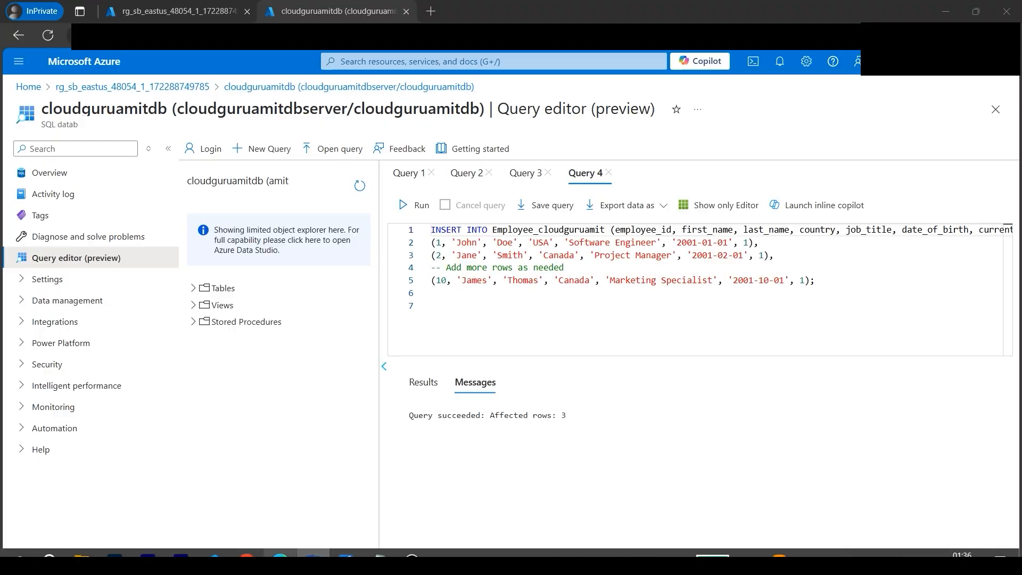
{"action": "left_click", "coordinate": [269, 158]}
{"action": "left_click", "coordinate": [468, 274]}
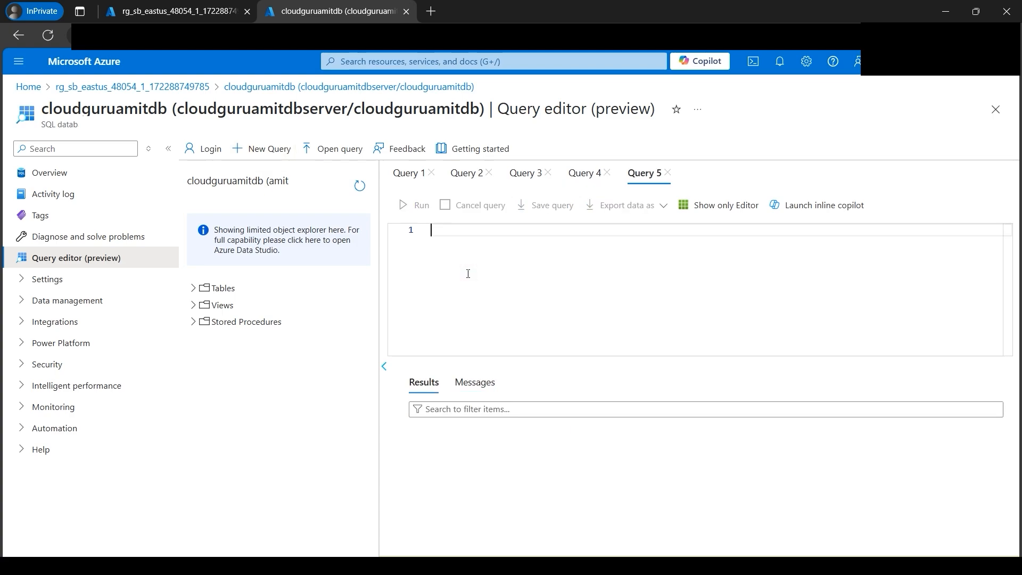
{"action": "key", "text": "ctrl+v"}
{"action": "left_click_drag", "start_coordinate": [556, 257], "coordinate": [386, 262]}
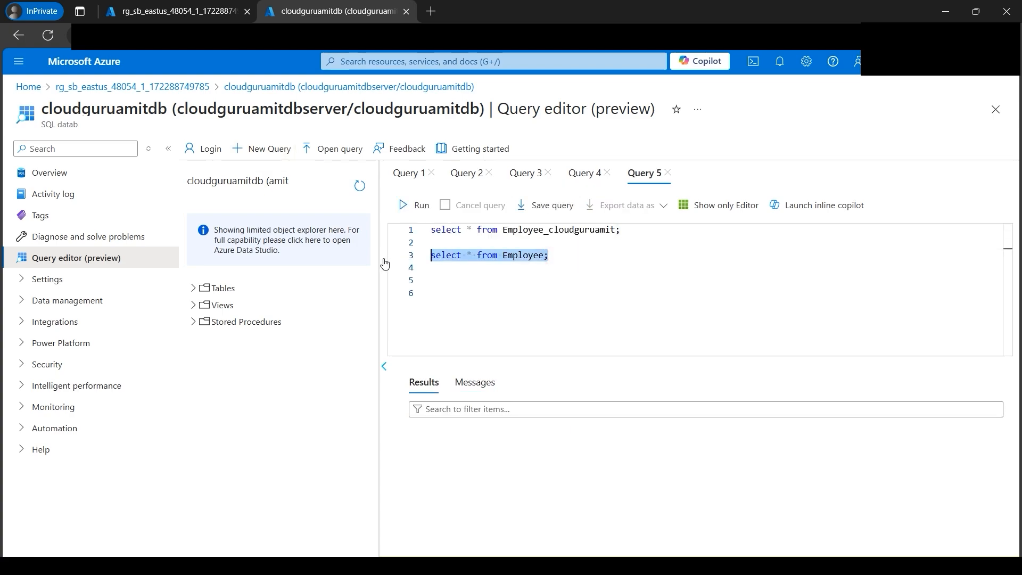
{"action": "key", "text": "BackSpace"}
{"action": "left_click", "coordinate": [415, 206]}
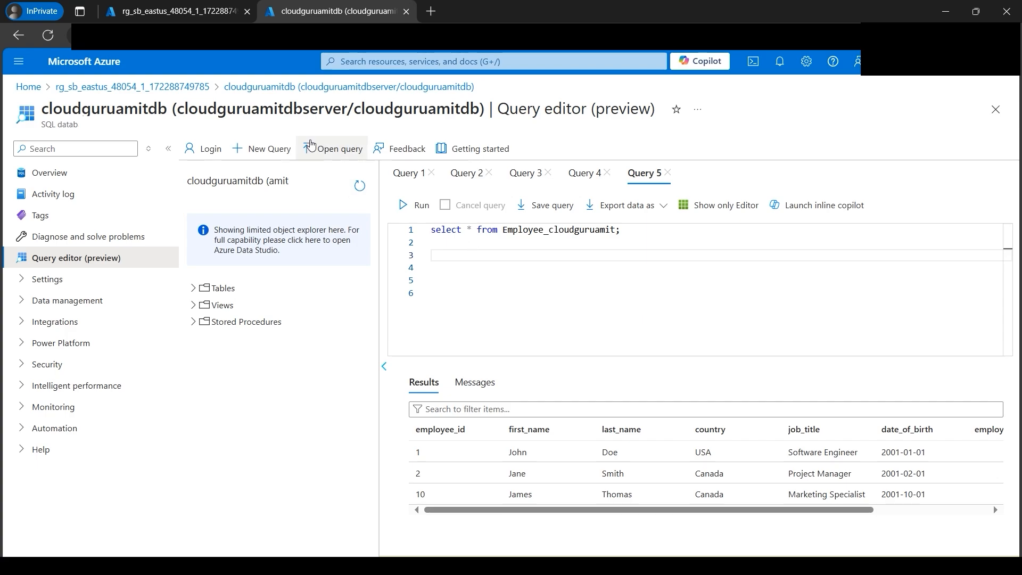
- Run select * from Employee; in a separate new query and look through the returned rows
{"action": "left_click", "coordinate": [483, 249]}
{"action": "key", "text": "ctrl+v"}
{"action": "key", "text": "Return"}
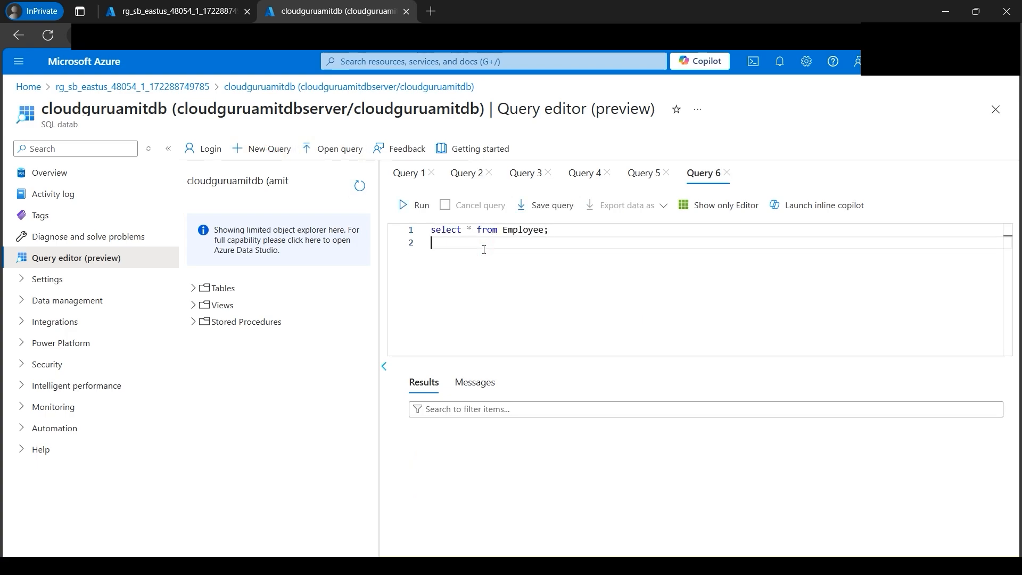
{"action": "left_click", "coordinate": [415, 205]}
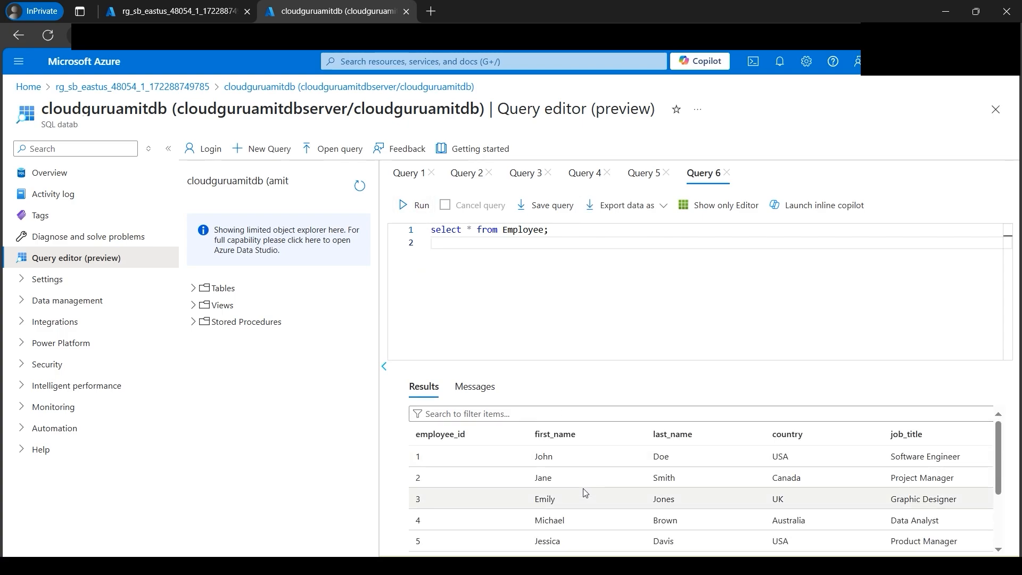
{"action": "scroll", "coordinate": [583, 489], "scroll_direction": "down", "scroll_amount": 2}
{"action": "scroll", "coordinate": [583, 483], "scroll_direction": "down", "scroll_amount": 2}
{"action": "scroll", "coordinate": [582, 483], "scroll_direction": "up", "scroll_amount": 3}
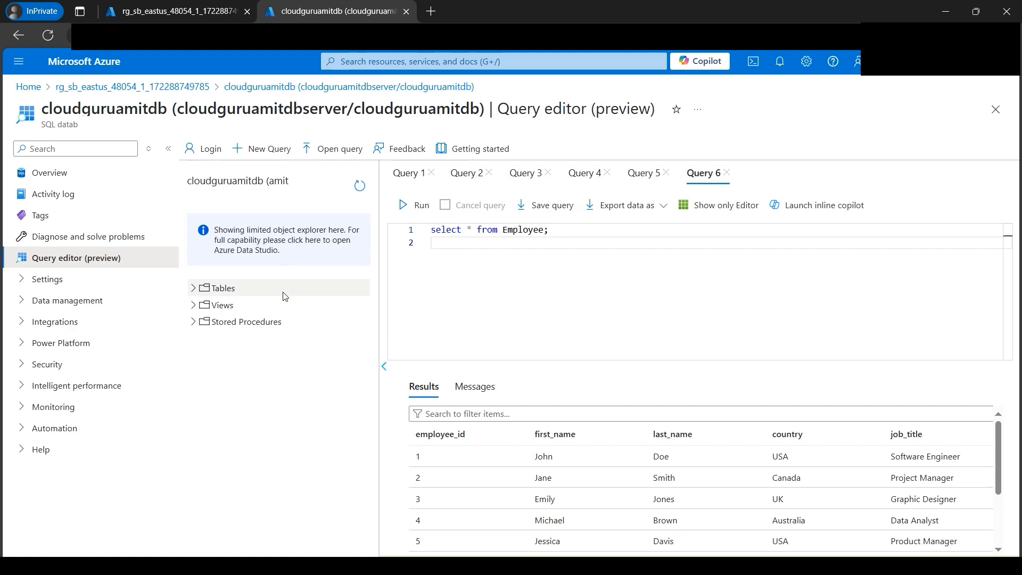
- Duplicate the database's browser page and enable Microsoft Defender for SQL in the database's Microsoft Defender for Cloud settings
{"action": "right_click", "coordinate": [331, 18]}
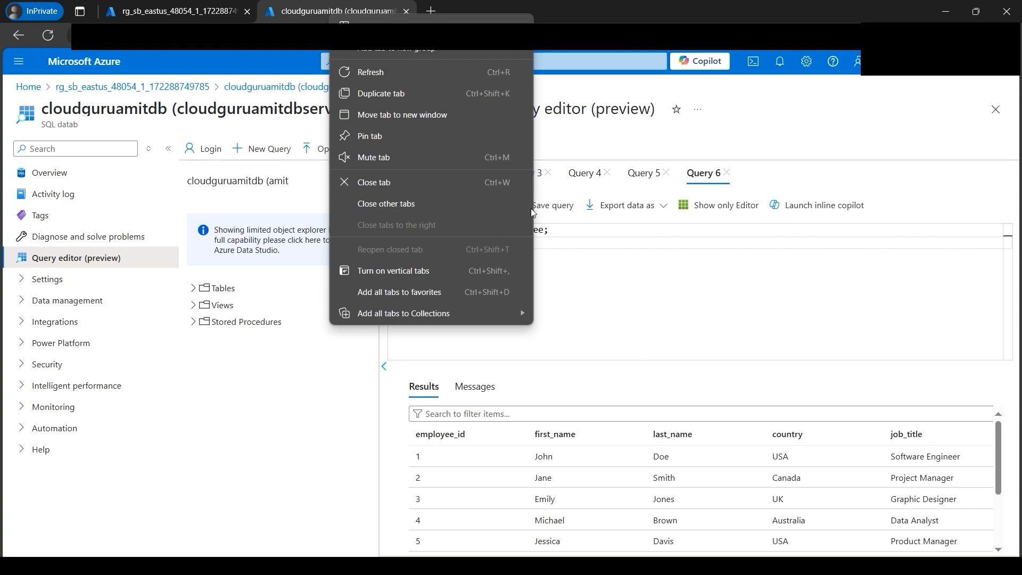
{"action": "left_click", "coordinate": [424, 96]}
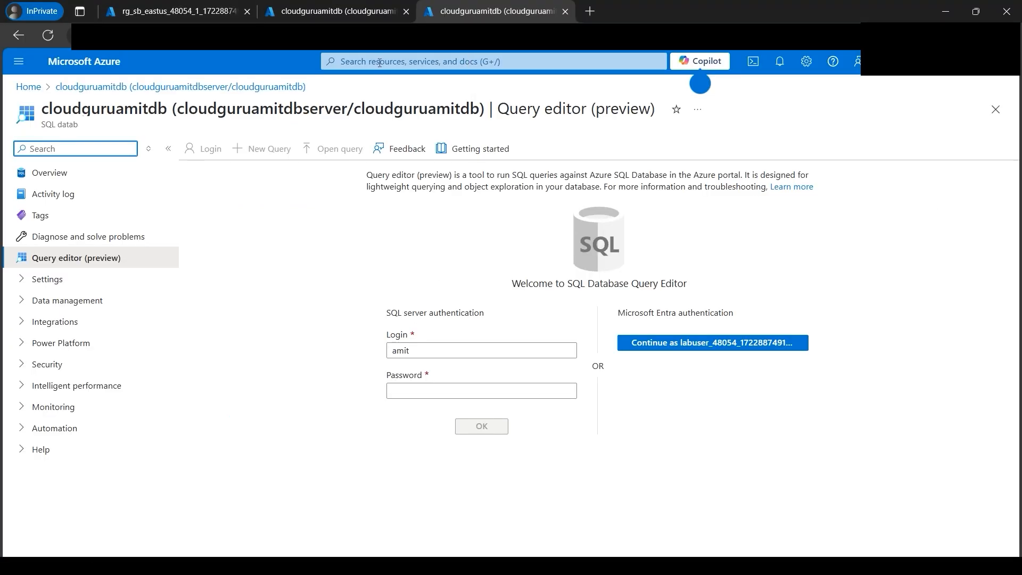
{"action": "left_click", "coordinate": [25, 366]}
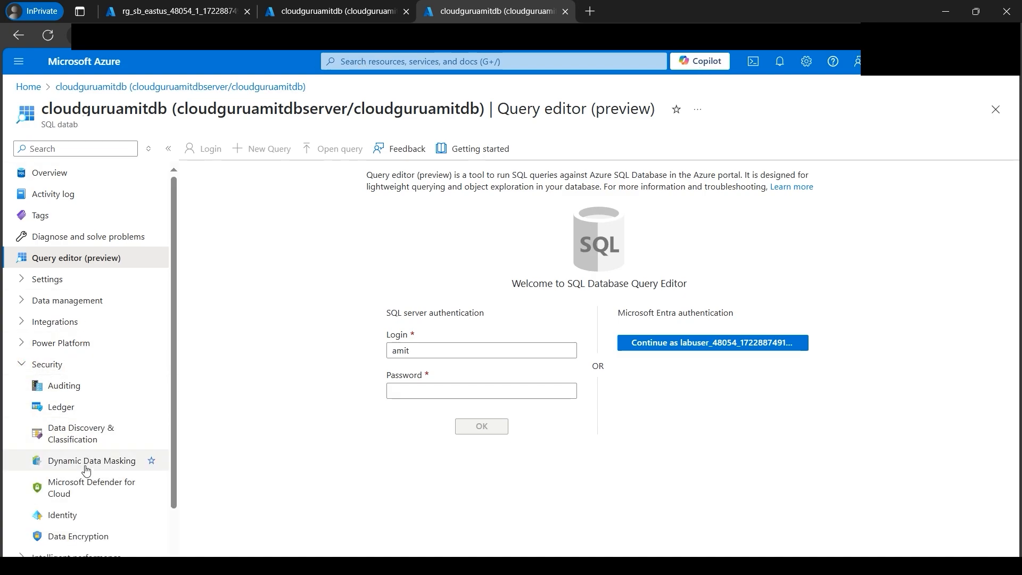
{"action": "left_click", "coordinate": [84, 485]}
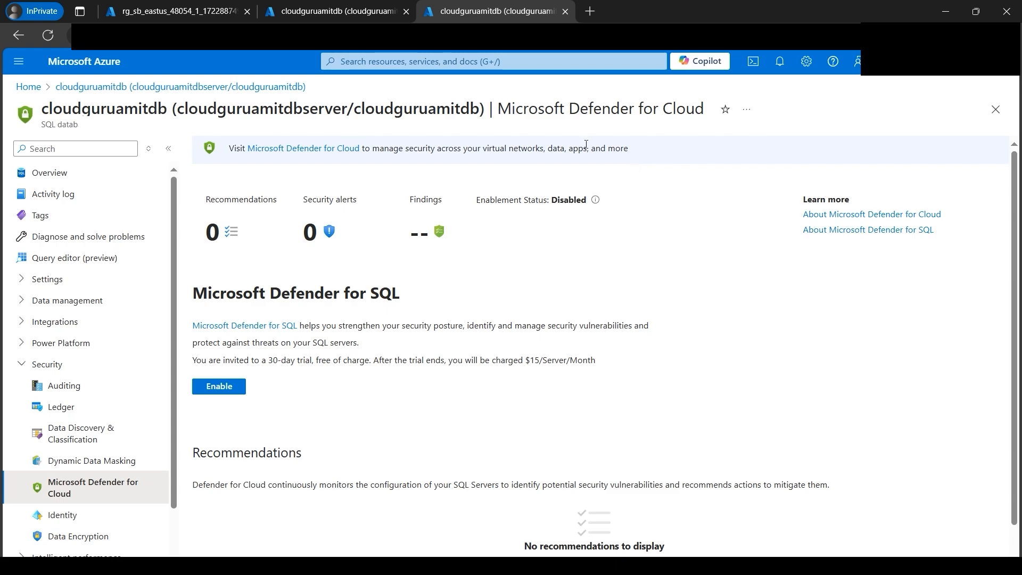
{"action": "left_click", "coordinate": [221, 387]}
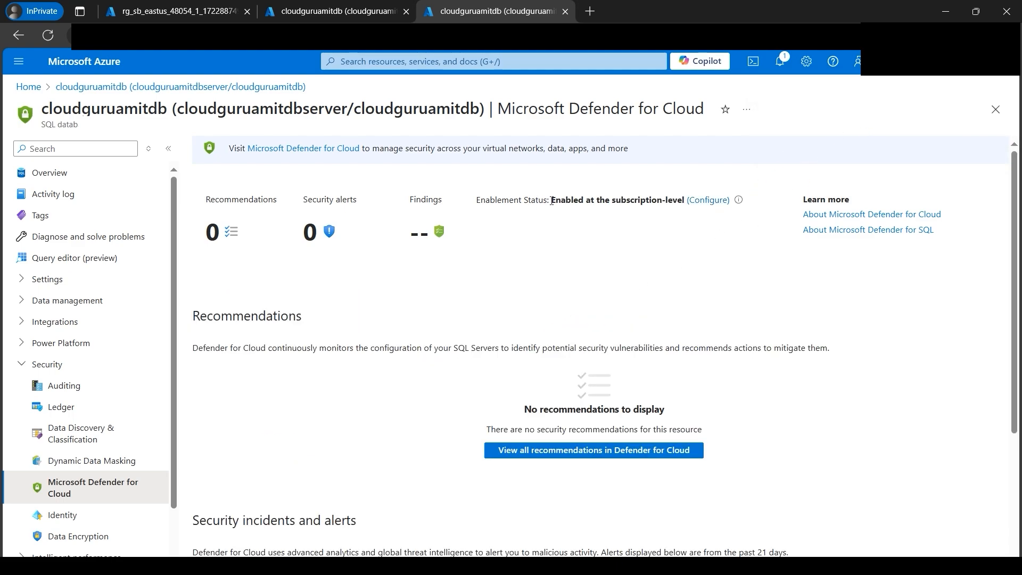
- Check Defender's enablement status and its monthly cost in the server settings, and return to the Microsoft Defender for Cloud page
{"action": "left_click_drag", "start_coordinate": [551, 201], "coordinate": [685, 204]}
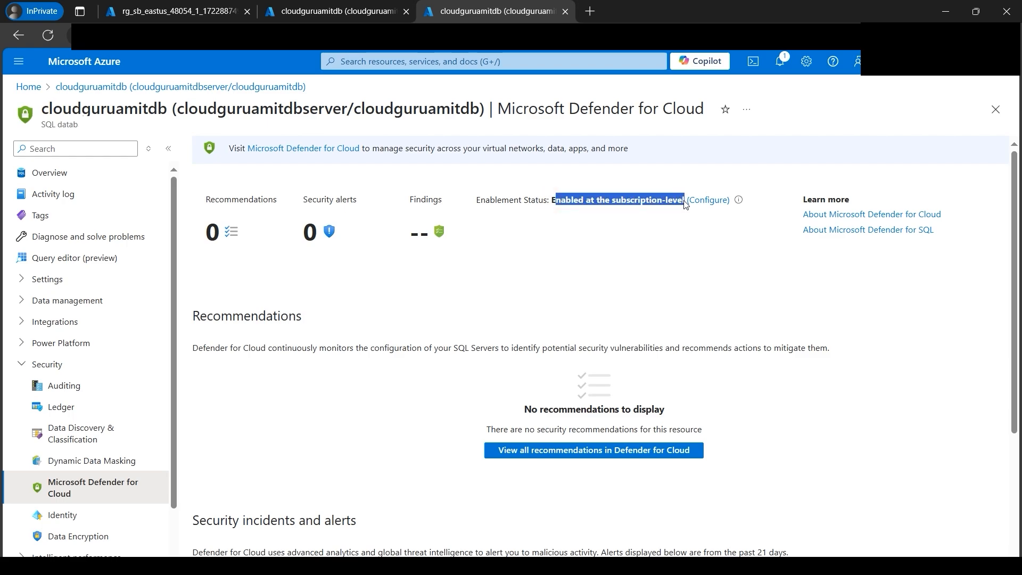
{"action": "left_click", "coordinate": [709, 202]}
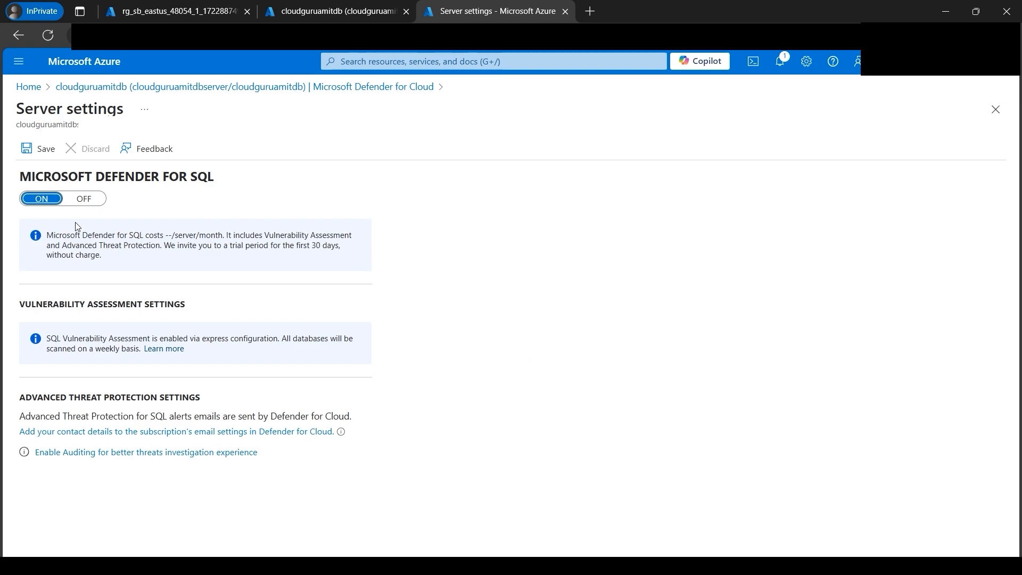
{"action": "left_click_drag", "start_coordinate": [48, 233], "coordinate": [167, 258]}
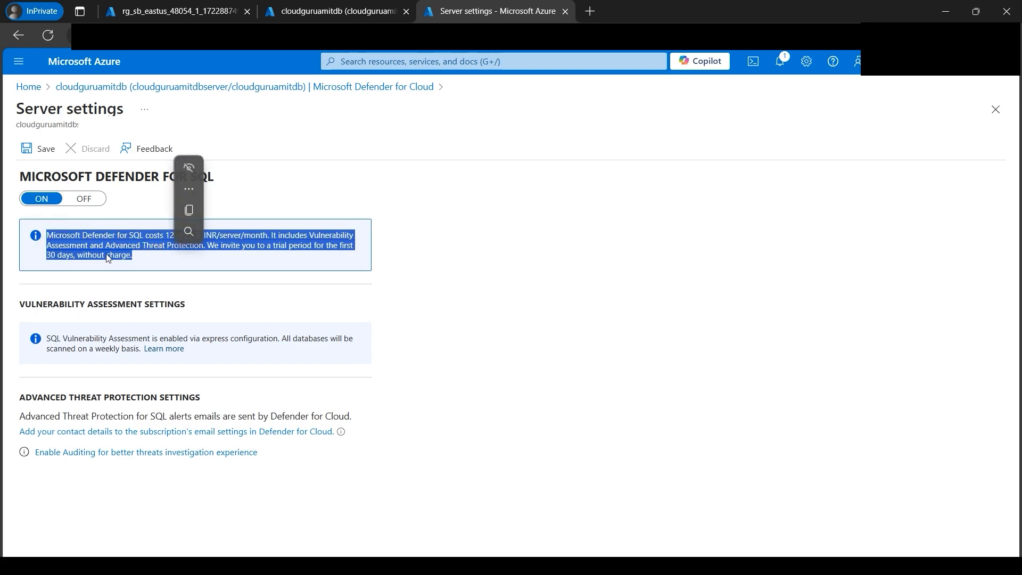
{"action": "left_click", "coordinate": [205, 232]}
{"action": "left_click_drag", "start_coordinate": [166, 233], "coordinate": [263, 237]}
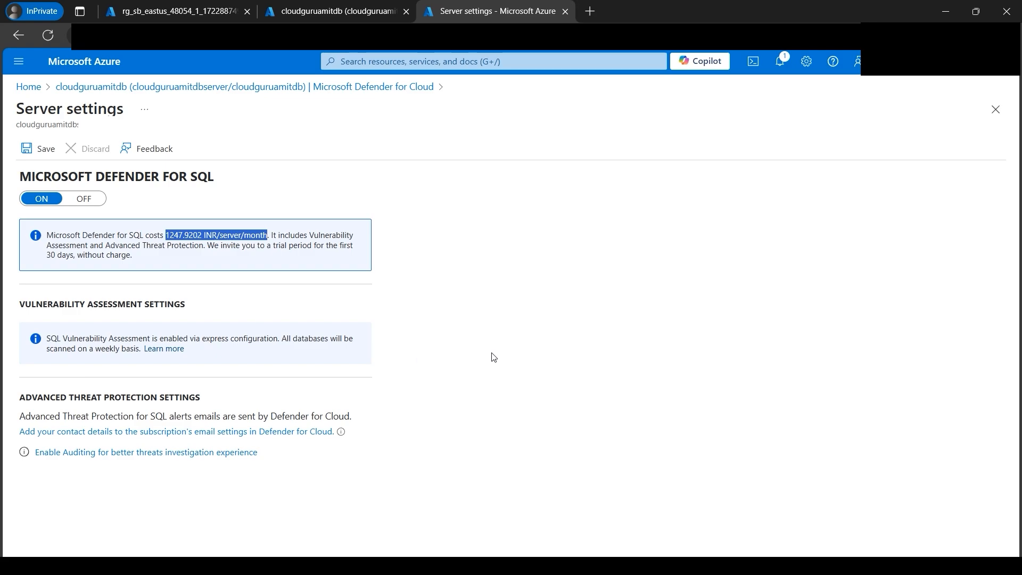
{"action": "left_click", "coordinate": [19, 43]}
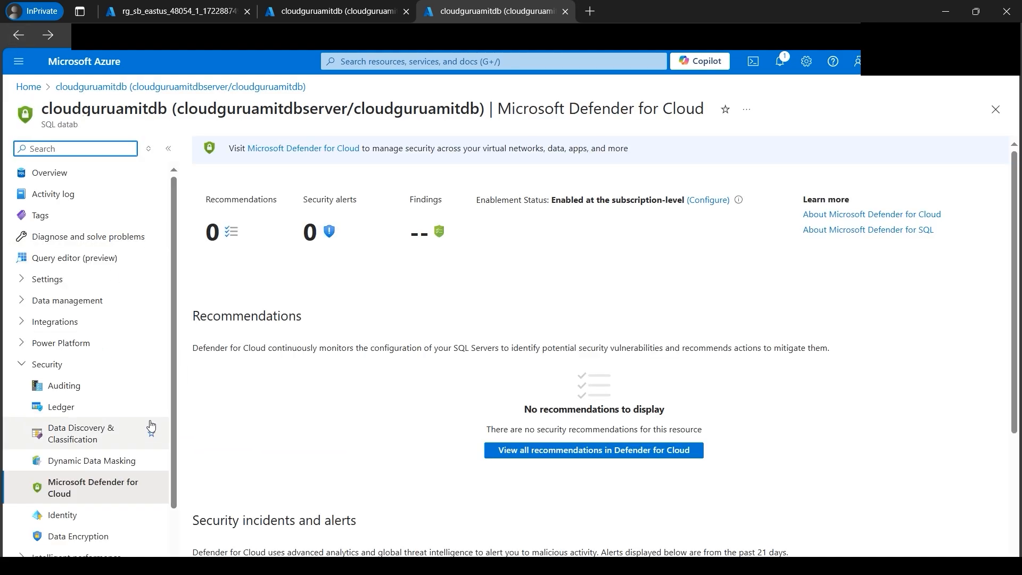
- Open Data Discovery & Classification, and examine the date_of_birth and first_name columns in the Employee_cloudguruamit query results for sensitive data
{"action": "left_click", "coordinate": [101, 438]}
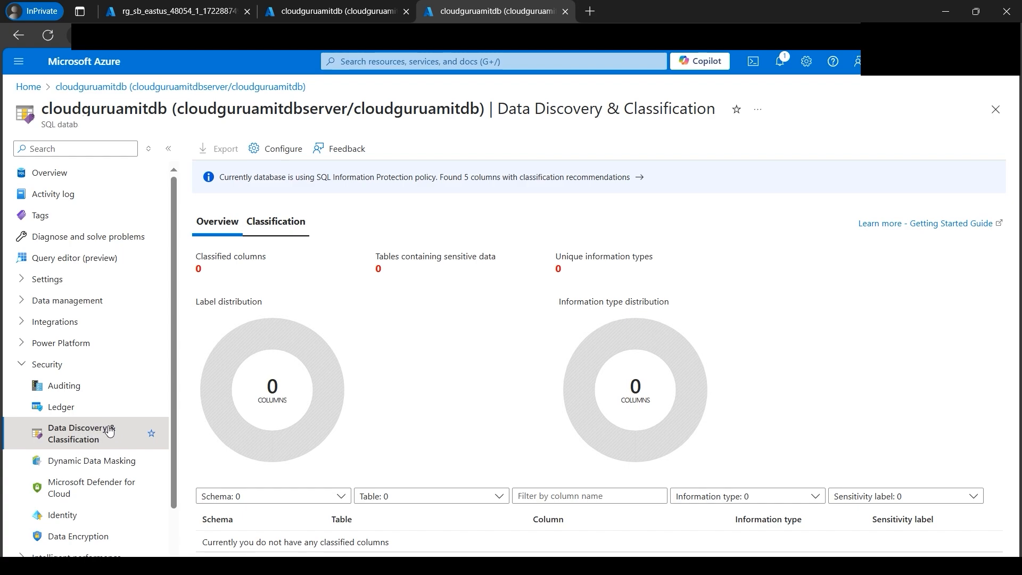
{"action": "left_click", "coordinate": [335, 11]}
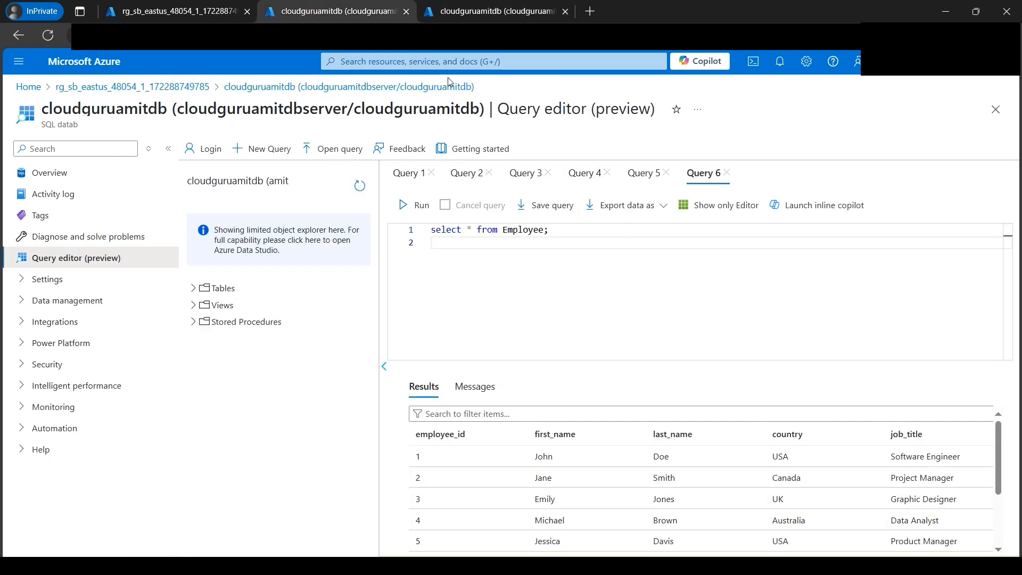
{"action": "left_click", "coordinate": [642, 174]}
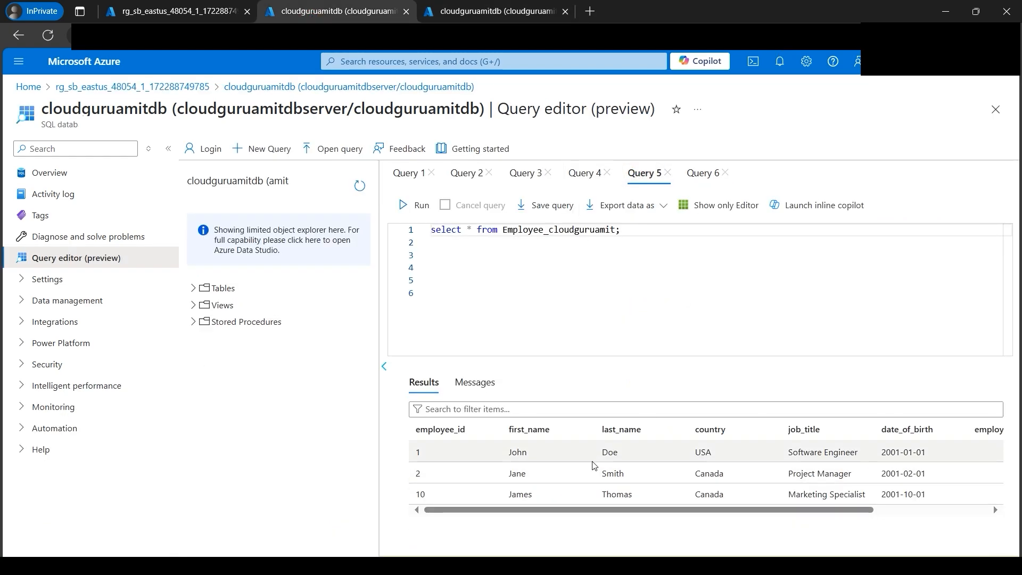
{"action": "left_click_drag", "start_coordinate": [879, 429], "coordinate": [932, 431]}
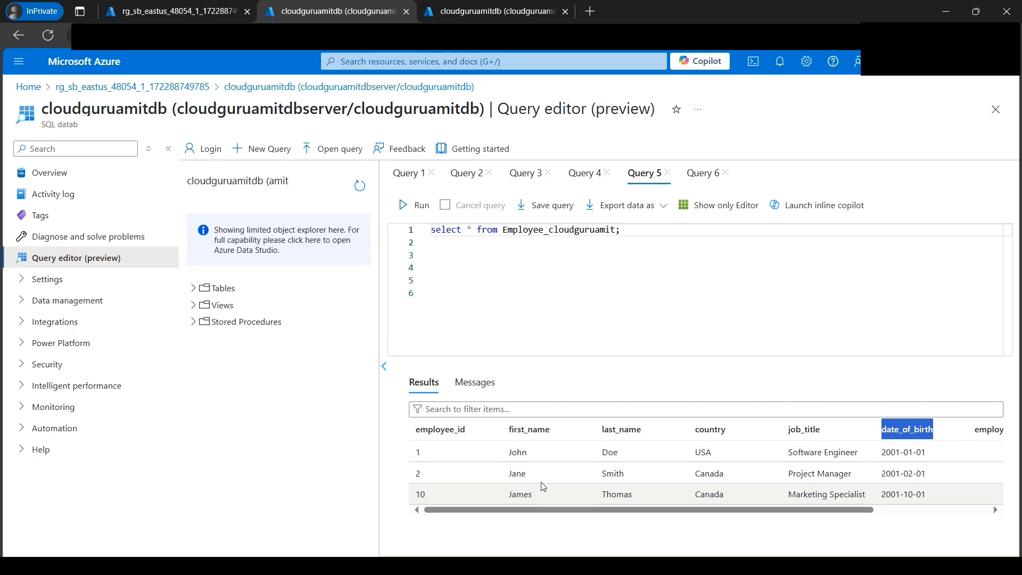
{"action": "left_click", "coordinate": [517, 452]}
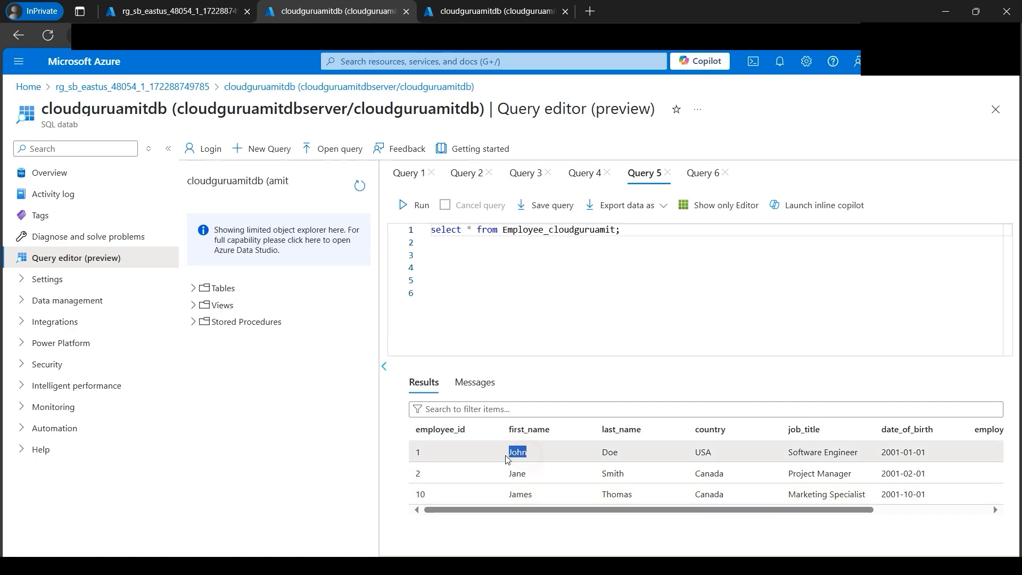
- Start a new classification in Data Discovery & Classification for the first_name column of the dbo schema's Employee table
{"action": "left_click", "coordinate": [475, 20]}
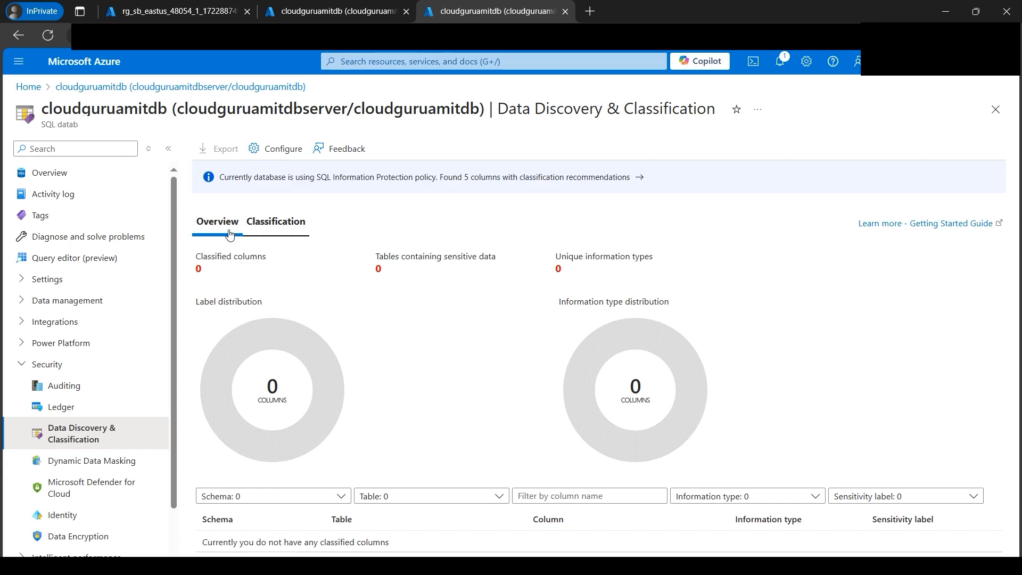
{"action": "left_click", "coordinate": [283, 234]}
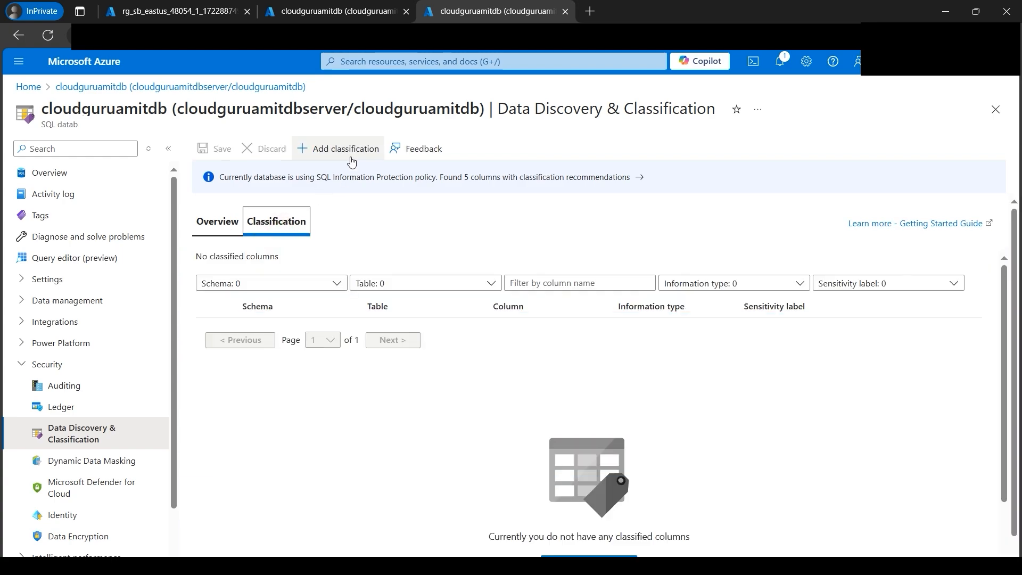
{"action": "left_click", "coordinate": [331, 154]}
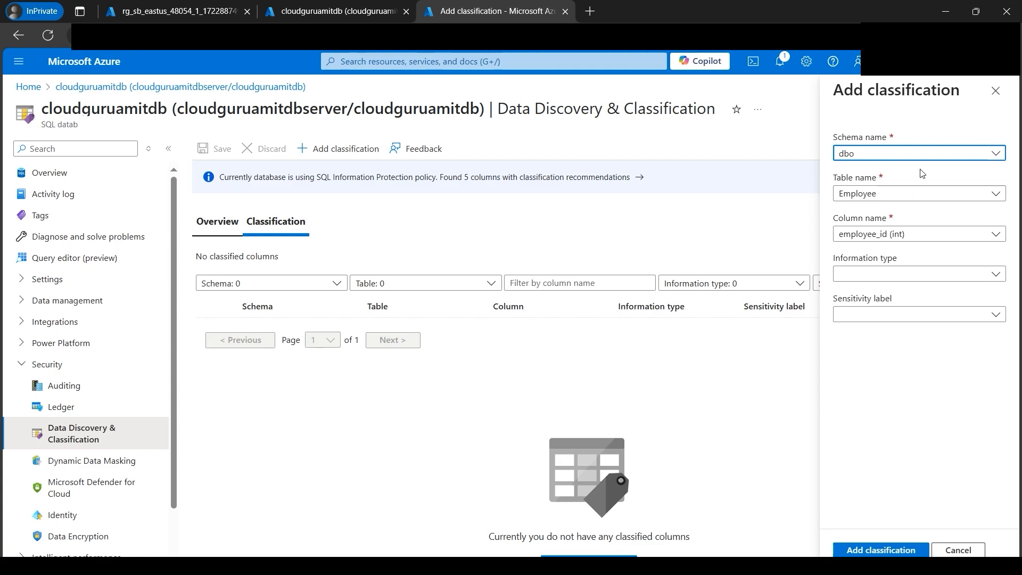
{"action": "left_click", "coordinate": [941, 153]}
{"action": "left_click", "coordinate": [933, 154]}
{"action": "left_click", "coordinate": [941, 193]}
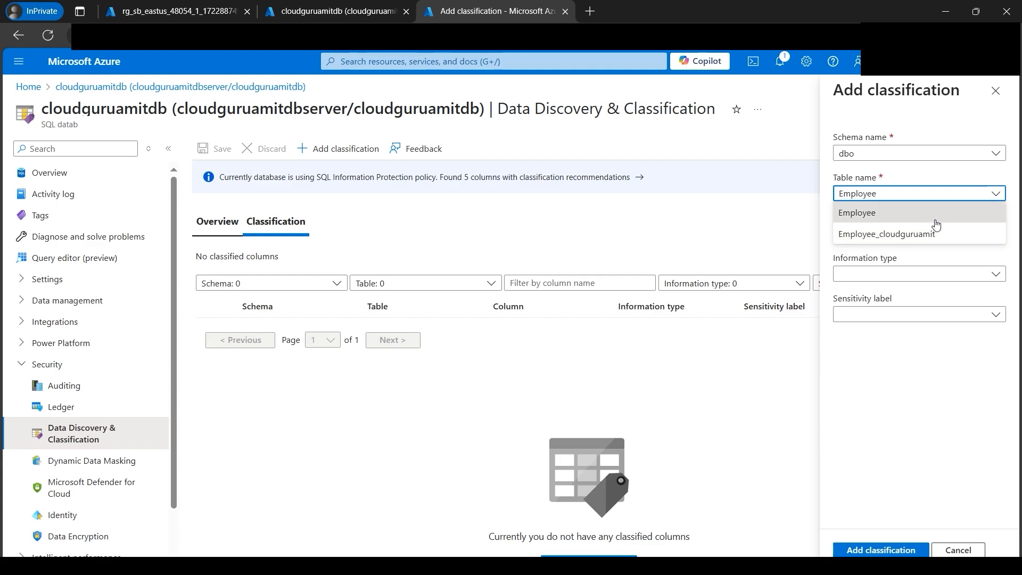
{"action": "left_click", "coordinate": [936, 221]}
{"action": "left_click", "coordinate": [962, 243]}
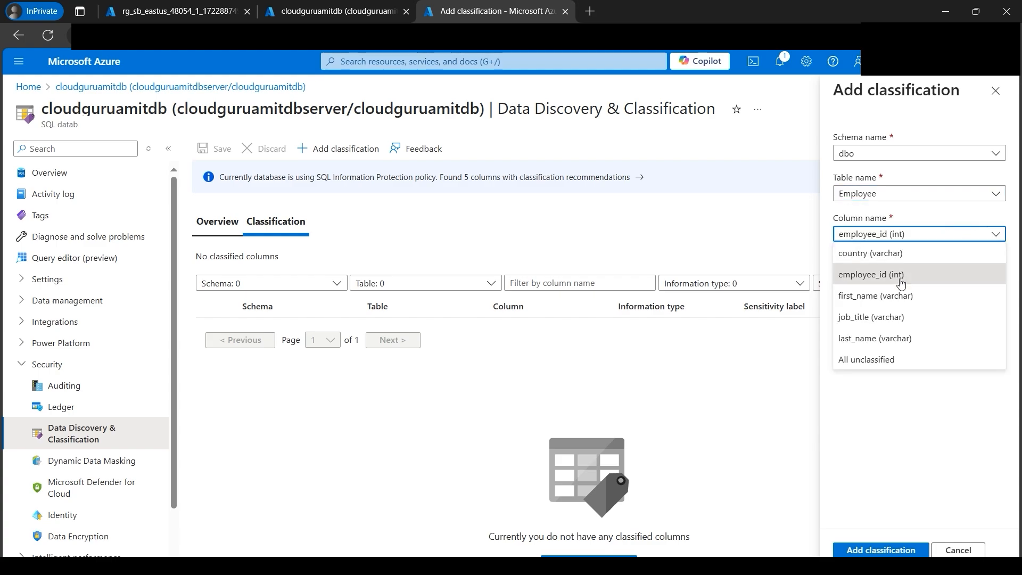
{"action": "left_click", "coordinate": [913, 303]}
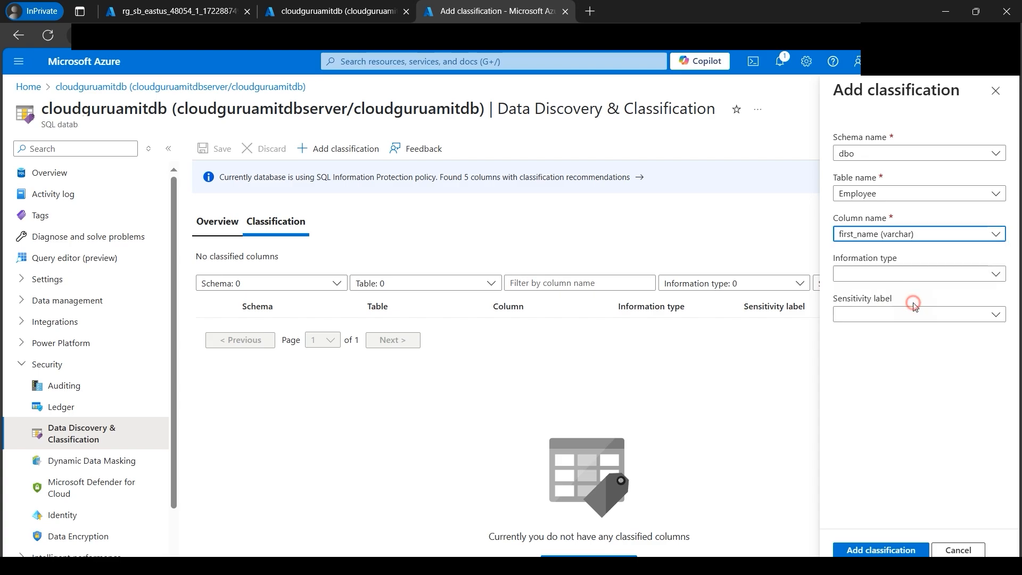
- Set the first_name classification to information type Name and sensitivity label Confidential - GDPR, and add it
{"action": "left_click", "coordinate": [973, 273]}
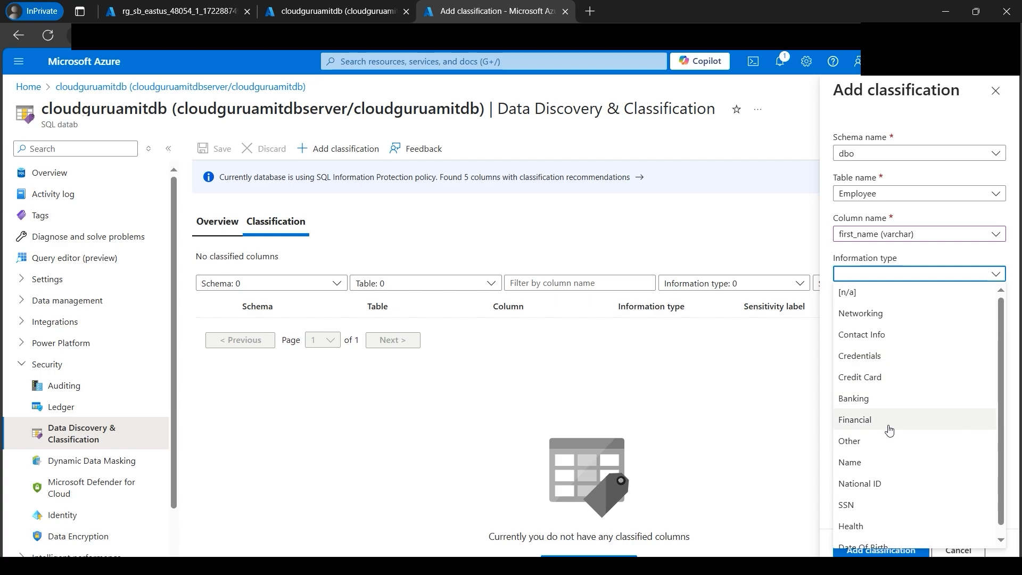
{"action": "scroll", "coordinate": [887, 426], "scroll_direction": "down", "scroll_amount": 1}
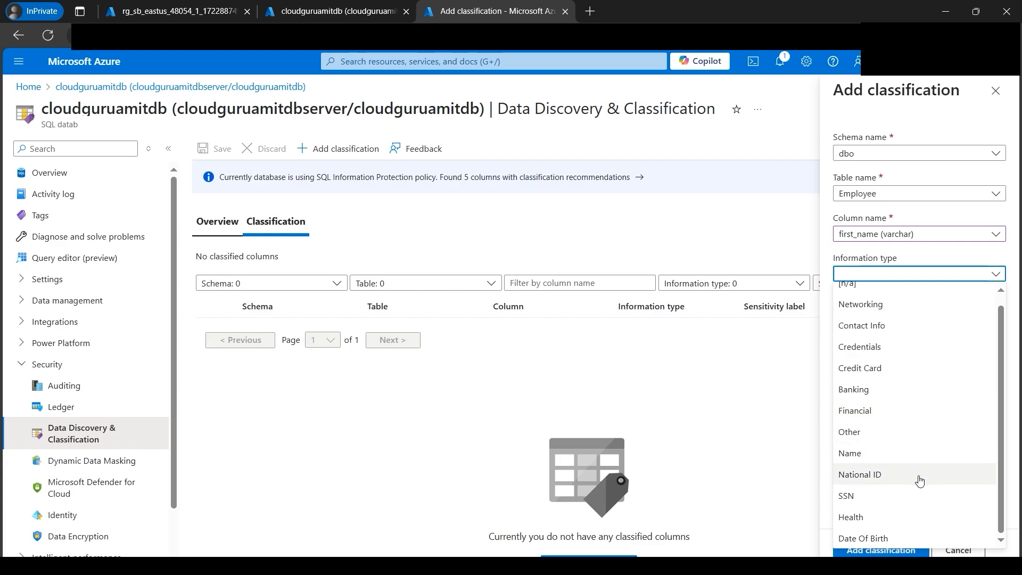
{"action": "left_click", "coordinate": [856, 459]}
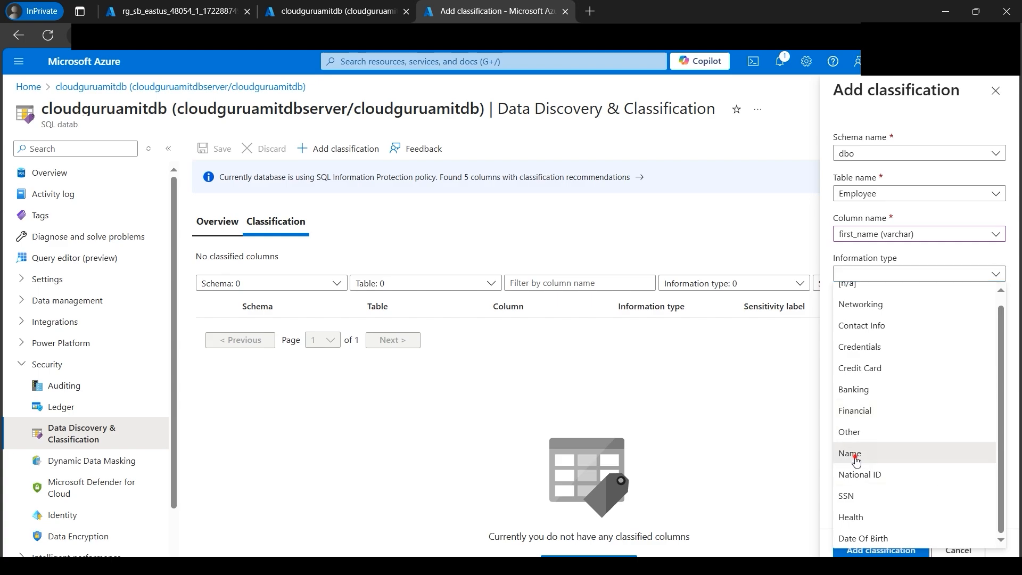
{"action": "left_click", "coordinate": [907, 315]}
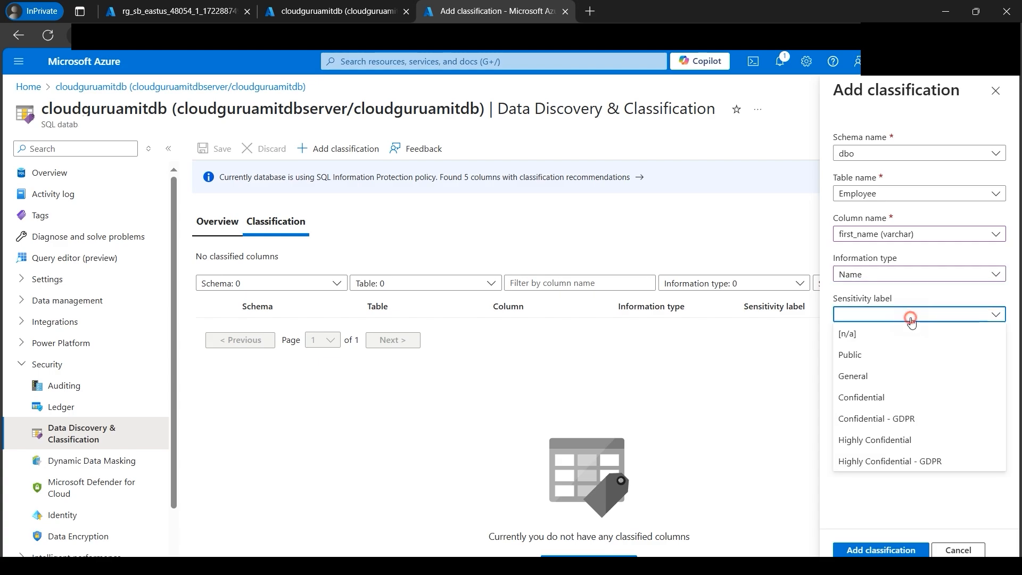
{"action": "left_click", "coordinate": [913, 424]}
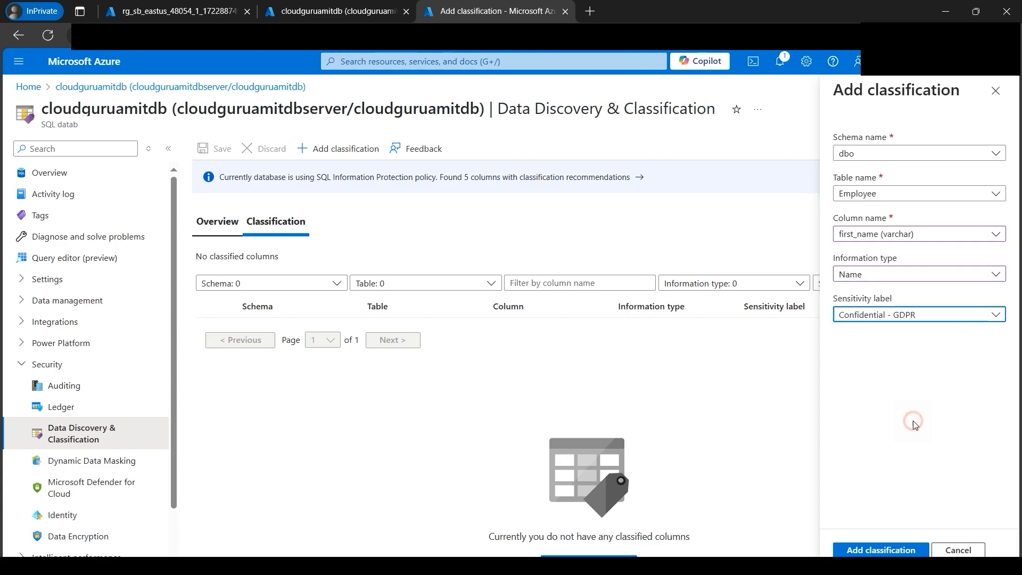
{"action": "left_click", "coordinate": [909, 552]}
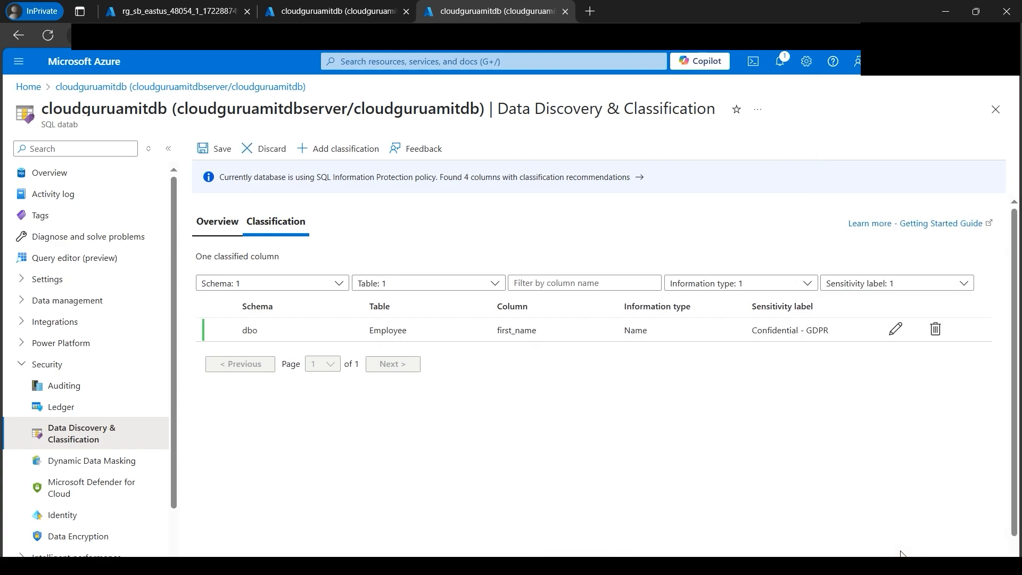
- Add a classification for date_of_birth in Employee_cloudguruamit with information type Date Of Birth and sensitivity label Highly Confidential
{"action": "left_click", "coordinate": [342, 149]}
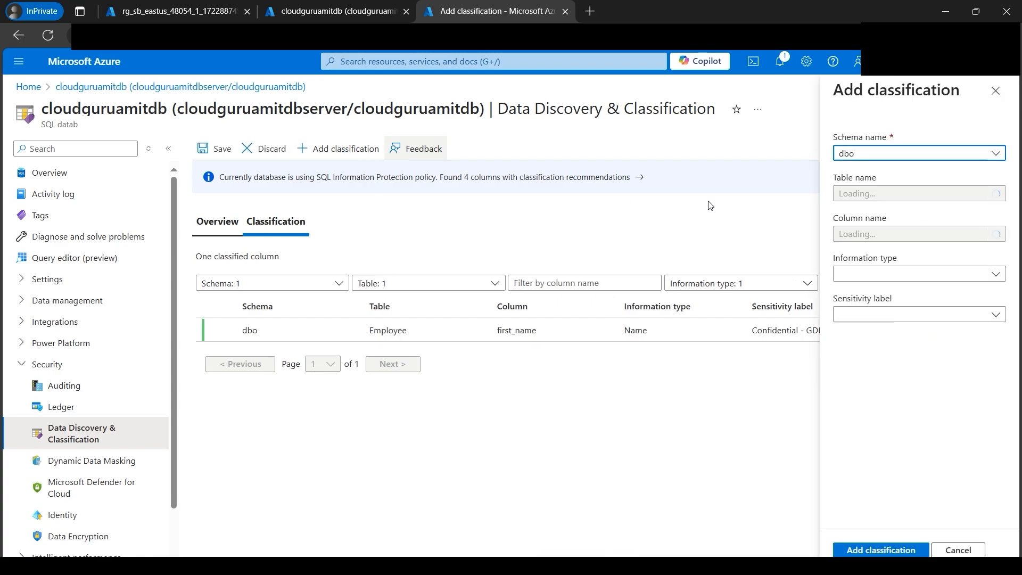
{"action": "left_click", "coordinate": [934, 195]}
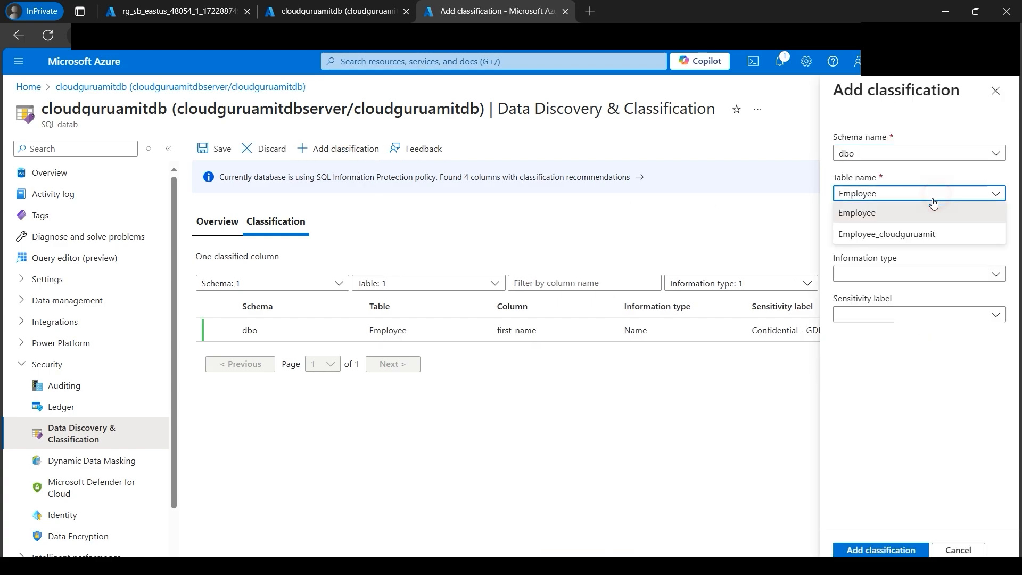
{"action": "left_click", "coordinate": [898, 234]}
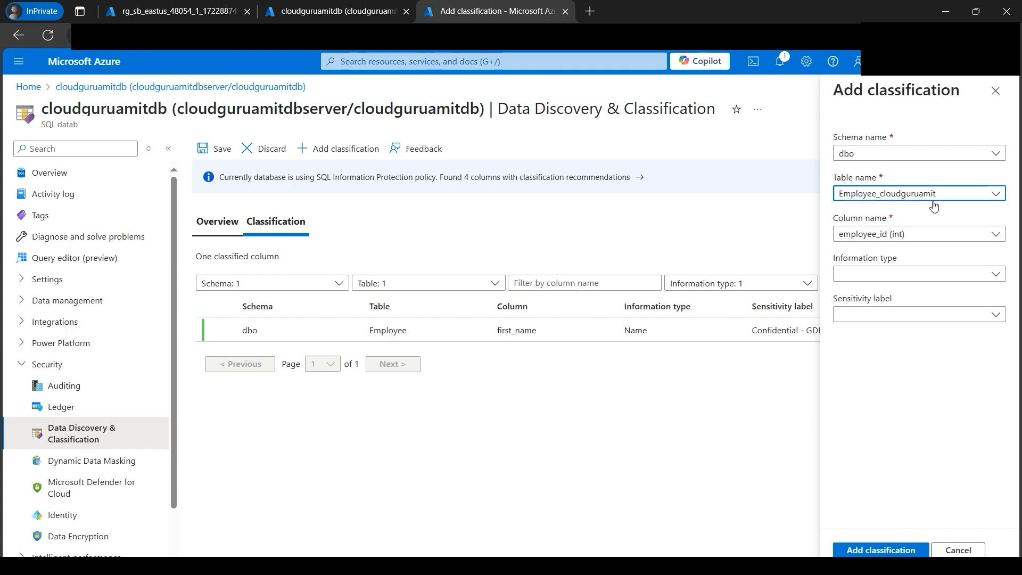
{"action": "left_click", "coordinate": [971, 237]}
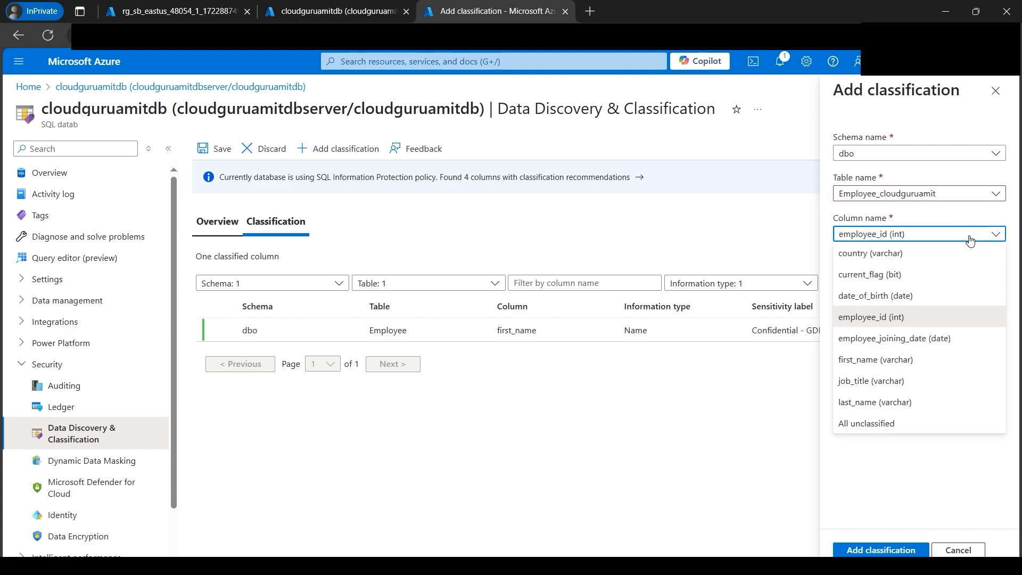
{"action": "left_click", "coordinate": [900, 295]}
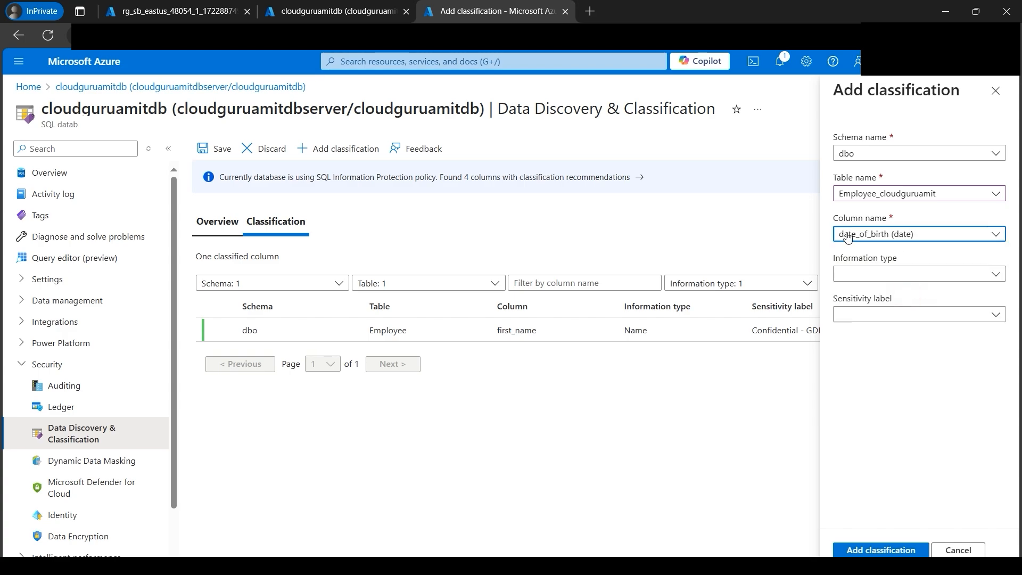
{"action": "left_click", "coordinate": [918, 275]}
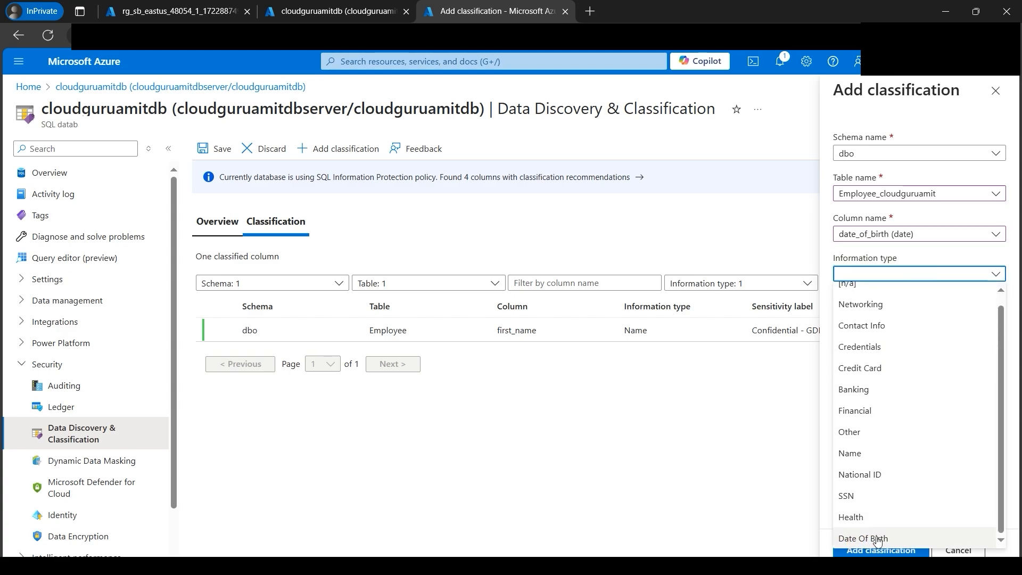
{"action": "left_click", "coordinate": [878, 541]}
{"action": "left_click", "coordinate": [885, 319]}
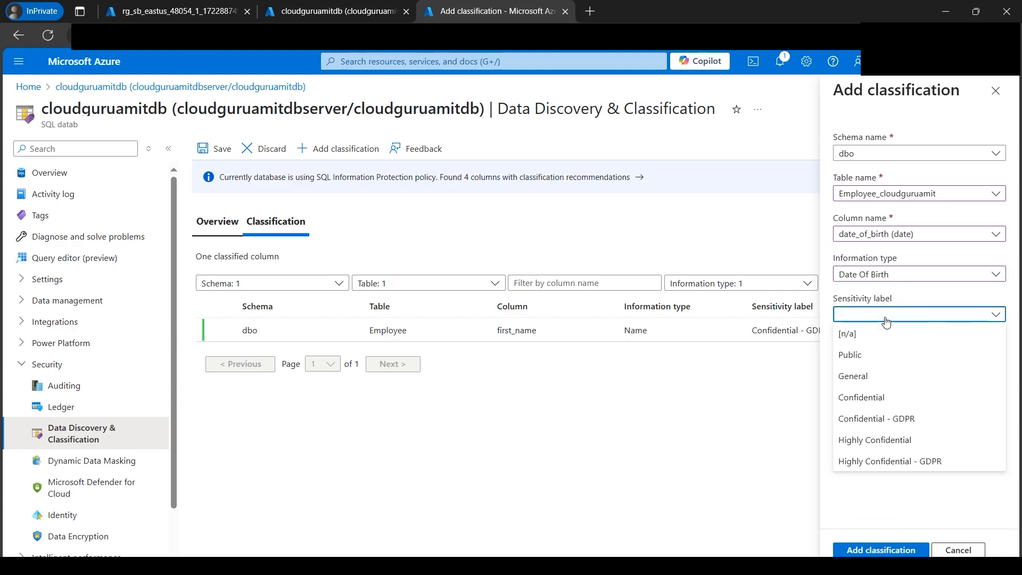
{"action": "left_click", "coordinate": [913, 440]}
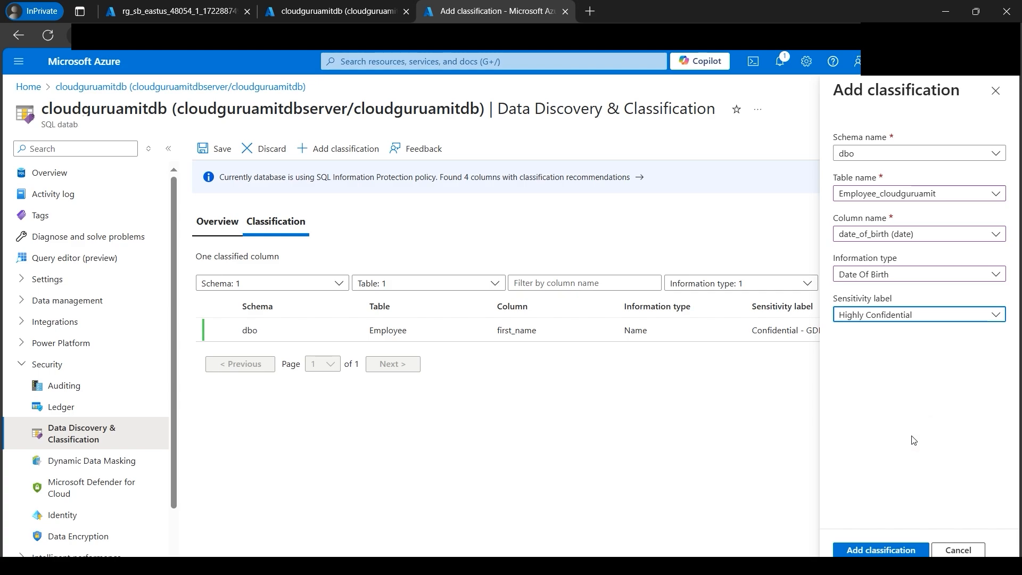
{"action": "left_click", "coordinate": [889, 551]}
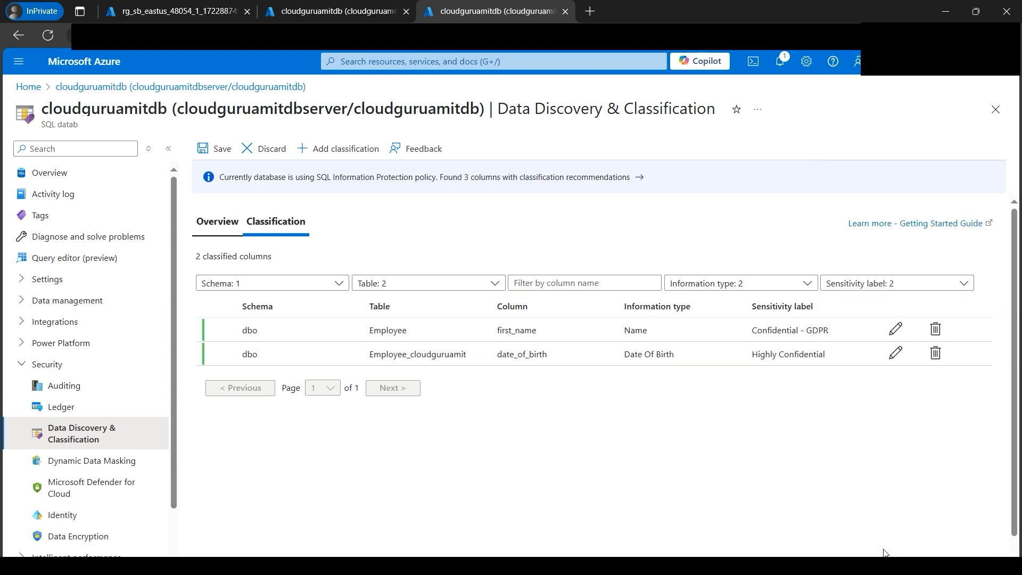
- Add a classification for last_name in Employee_cloudguruamit with information type Name and label Confidential, and save all classifications
{"action": "left_click", "coordinate": [319, 148]}
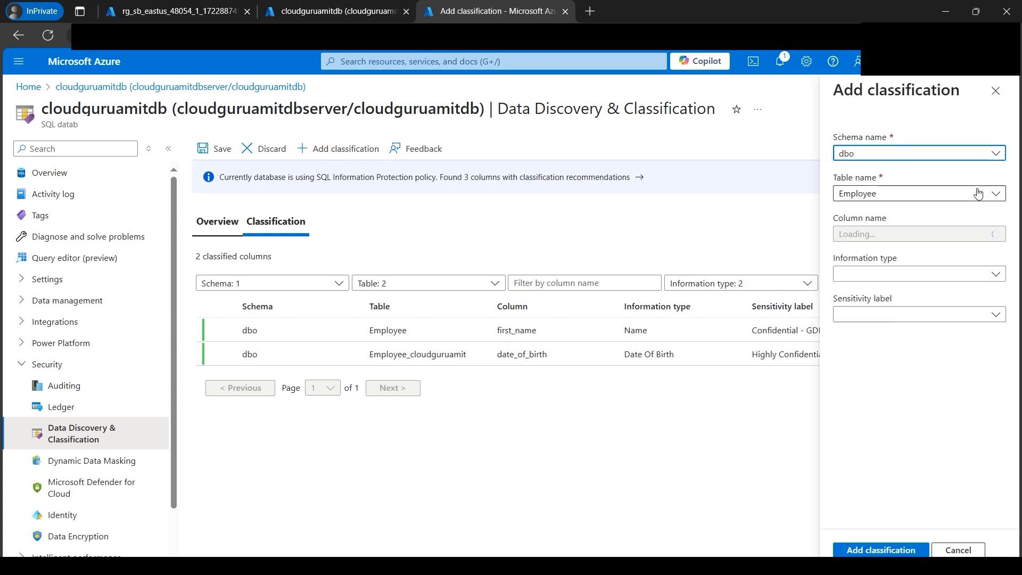
{"action": "left_click", "coordinate": [953, 275]}
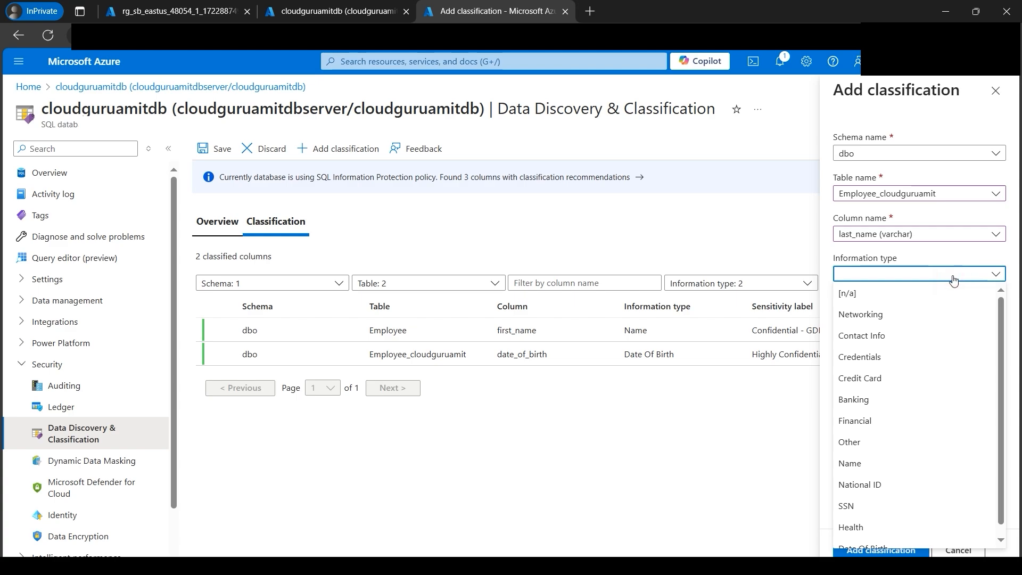
{"action": "scroll", "coordinate": [910, 447], "scroll_direction": "down", "scroll_amount": 1}
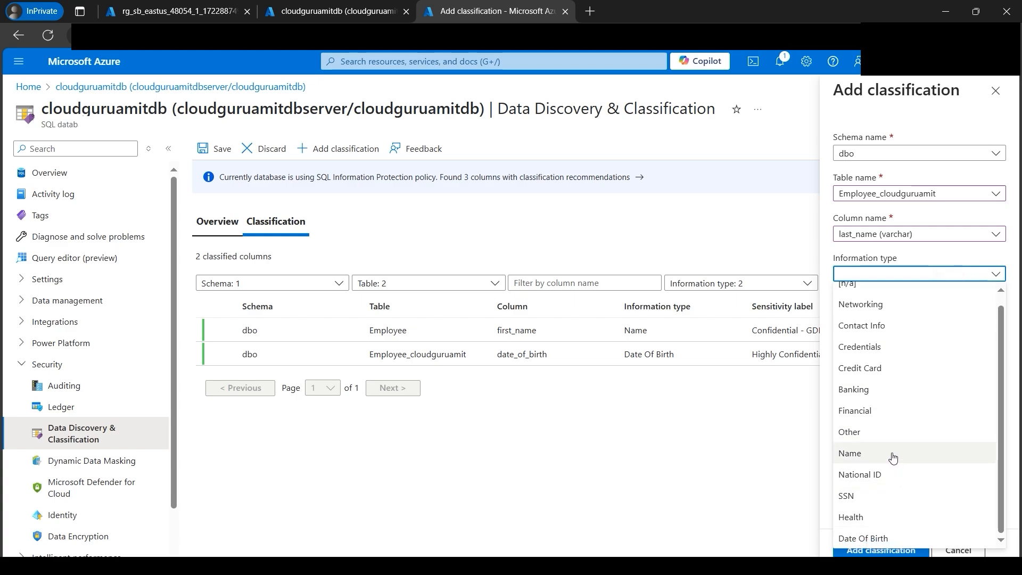
{"action": "left_click", "coordinate": [892, 453]}
{"action": "left_click", "coordinate": [924, 314]}
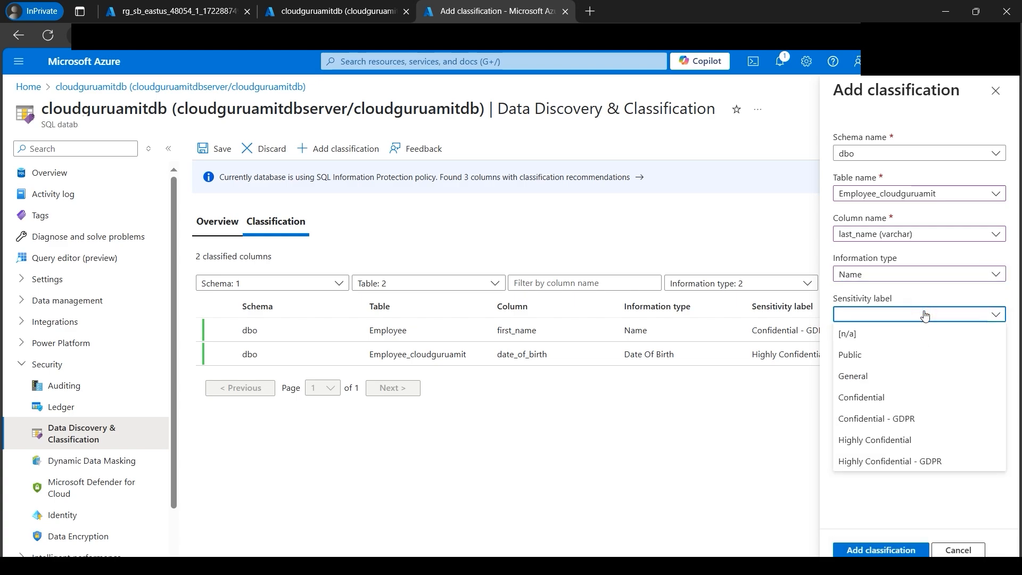
{"action": "left_click", "coordinate": [899, 398]}
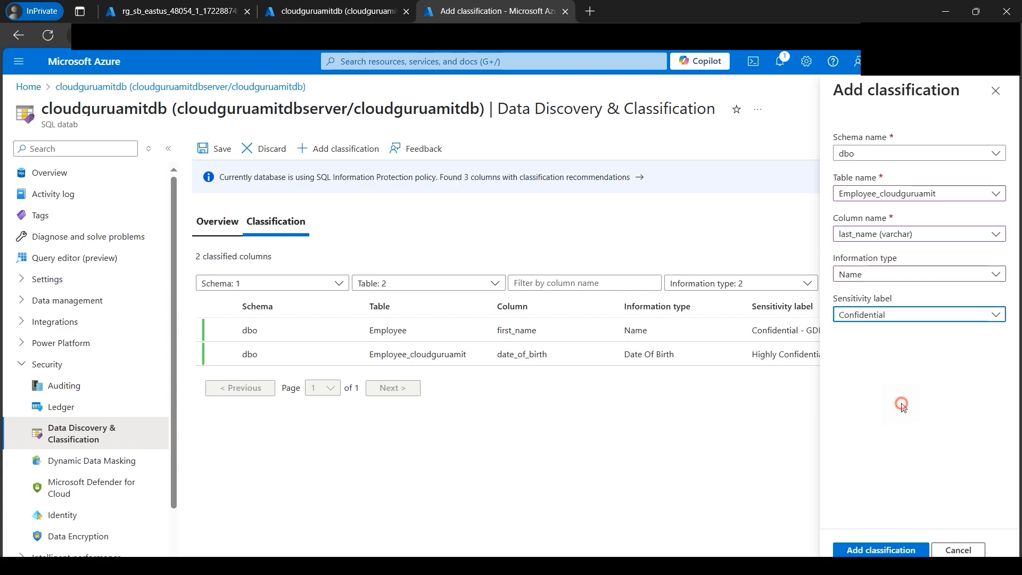
{"action": "left_click", "coordinate": [889, 549]}
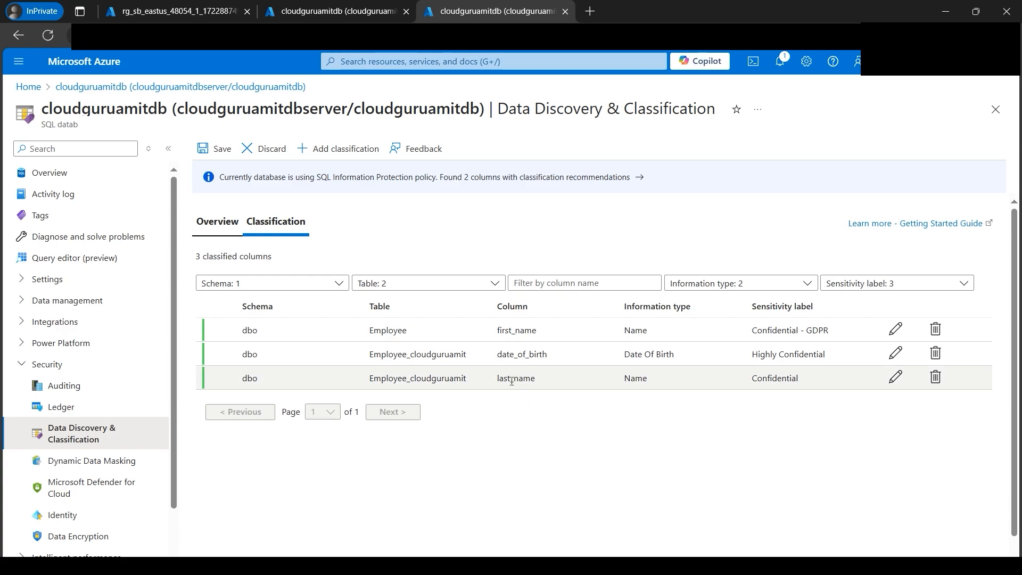
{"action": "left_click", "coordinate": [222, 152]}
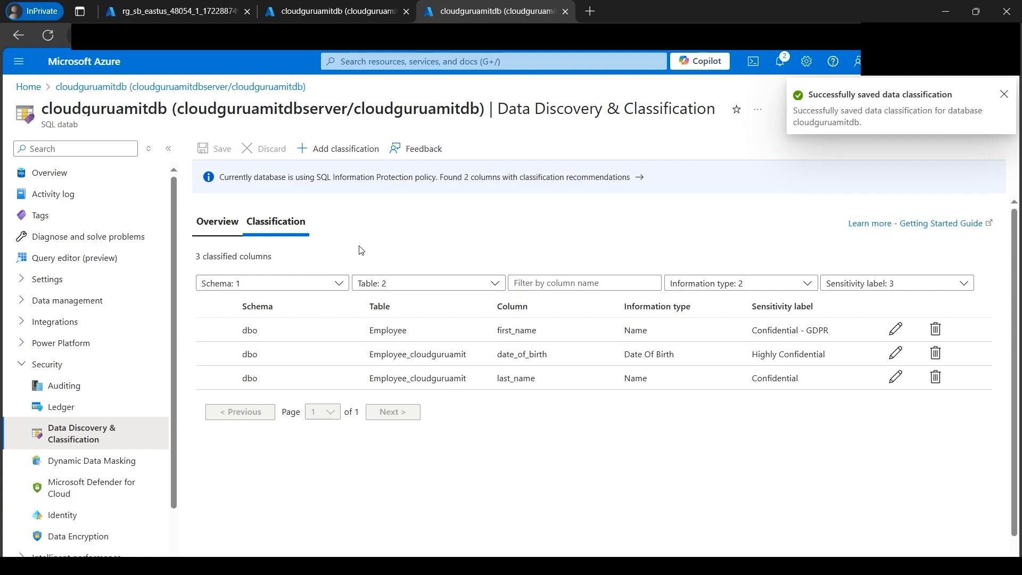
- Examine the classification overview's column and table totals and its label and information type distributions, and return to the classified columns list
{"action": "left_click", "coordinate": [219, 223]}
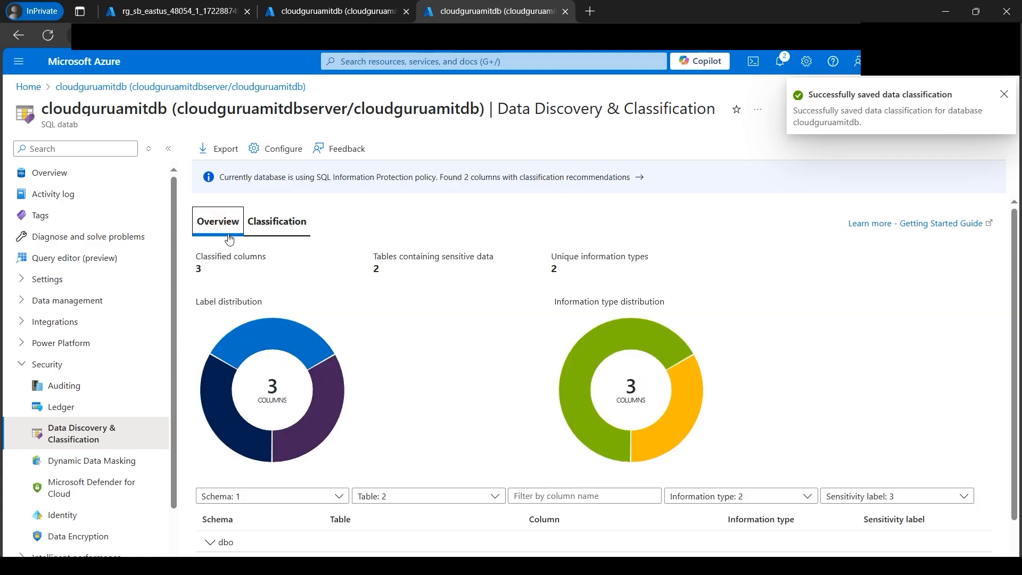
{"action": "mouse_move", "coordinate": [681, 401]}
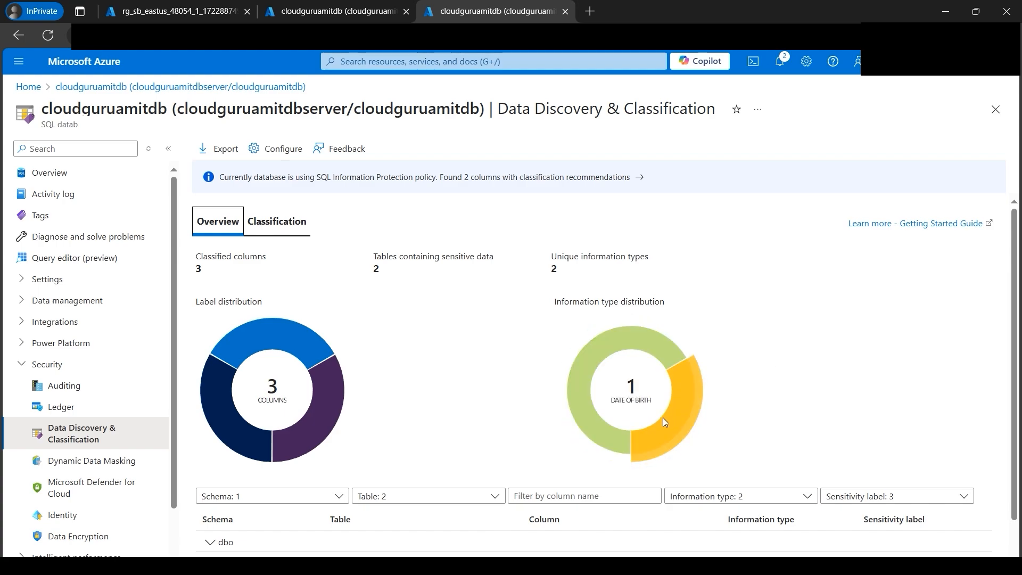
{"action": "mouse_move", "coordinate": [580, 365]}
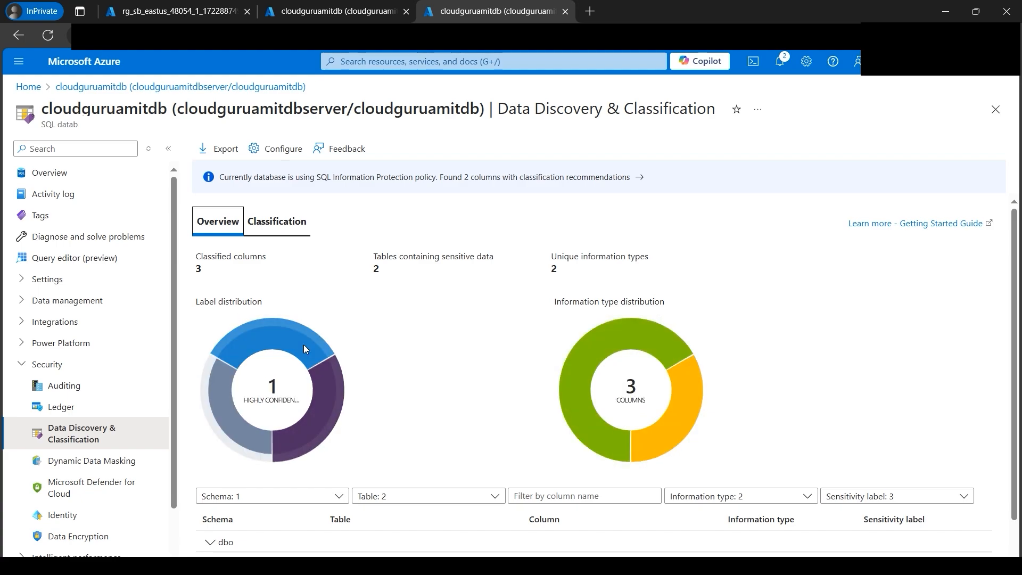
{"action": "left_click_drag", "start_coordinate": [204, 269], "coordinate": [191, 269]}
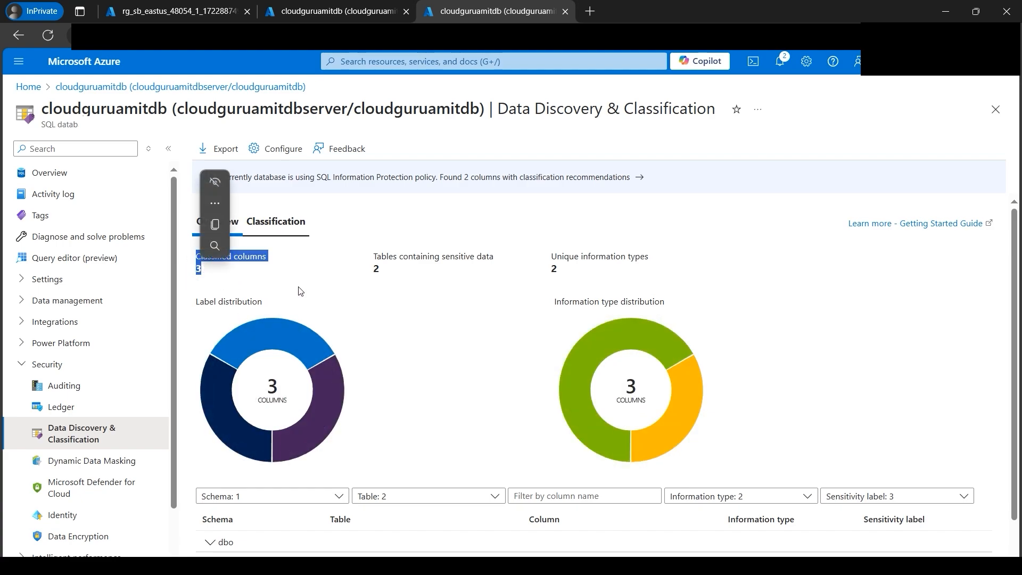
{"action": "left_click", "coordinate": [400, 283]}
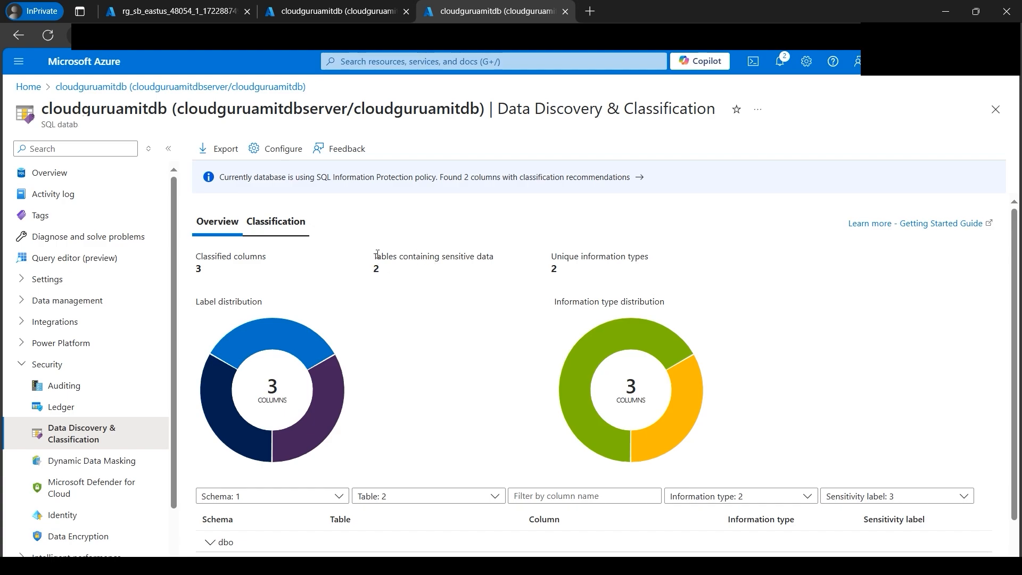
{"action": "left_click_drag", "start_coordinate": [372, 256], "coordinate": [646, 258]}
{"action": "left_click", "coordinate": [405, 269]}
{"action": "left_click", "coordinate": [565, 276]}
{"action": "left_click_drag", "start_coordinate": [196, 256], "coordinate": [266, 258]}
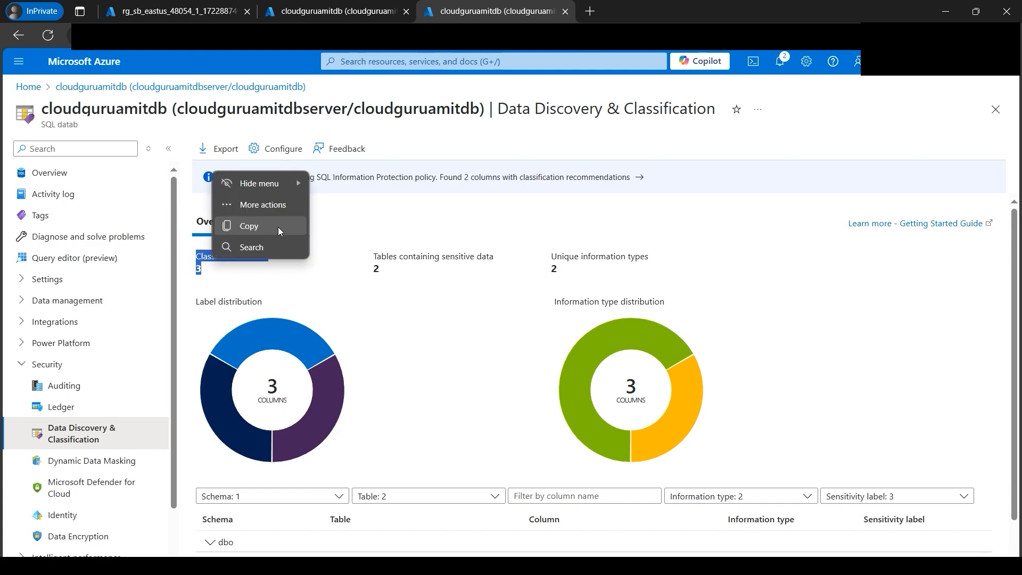
{"action": "left_click", "coordinate": [407, 228]}
{"action": "left_click", "coordinate": [252, 223]}
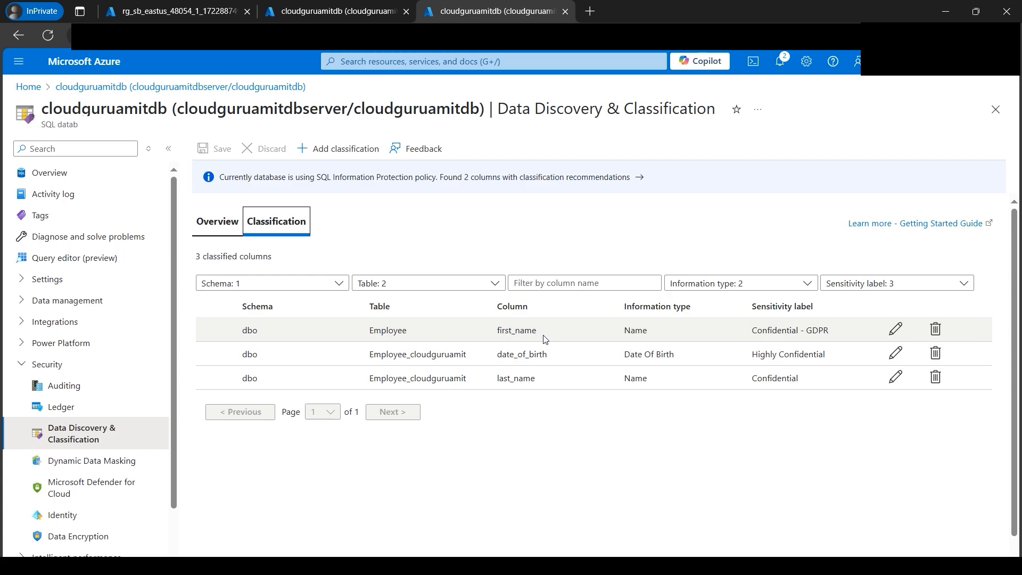
- Compare the overview's classified column and sensitive table figures with the Employee and Employee_cloudguruamit entries in the classification list
{"action": "left_click", "coordinate": [218, 221]}
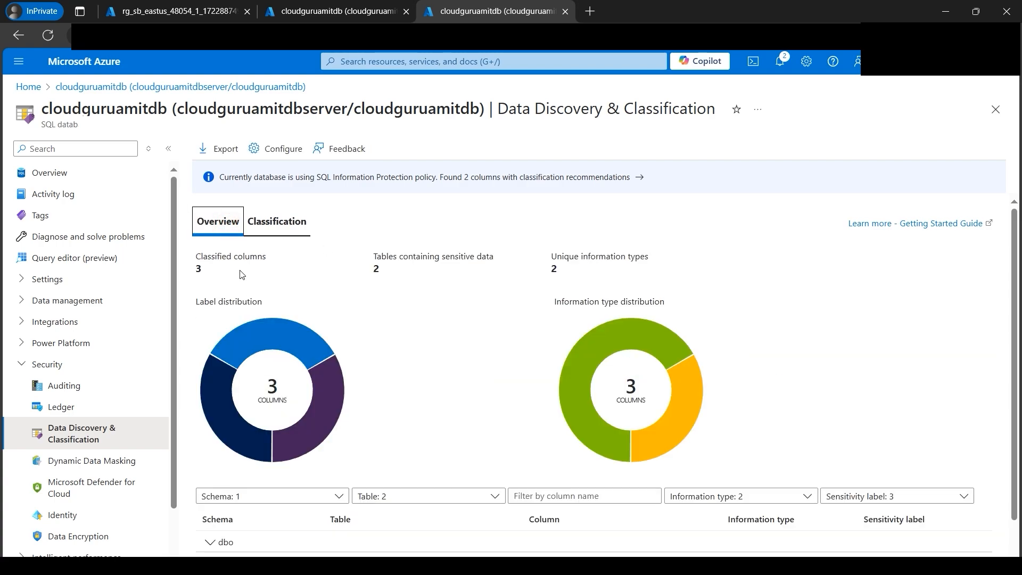
{"action": "left_click_drag", "start_coordinate": [192, 257], "coordinate": [246, 273]}
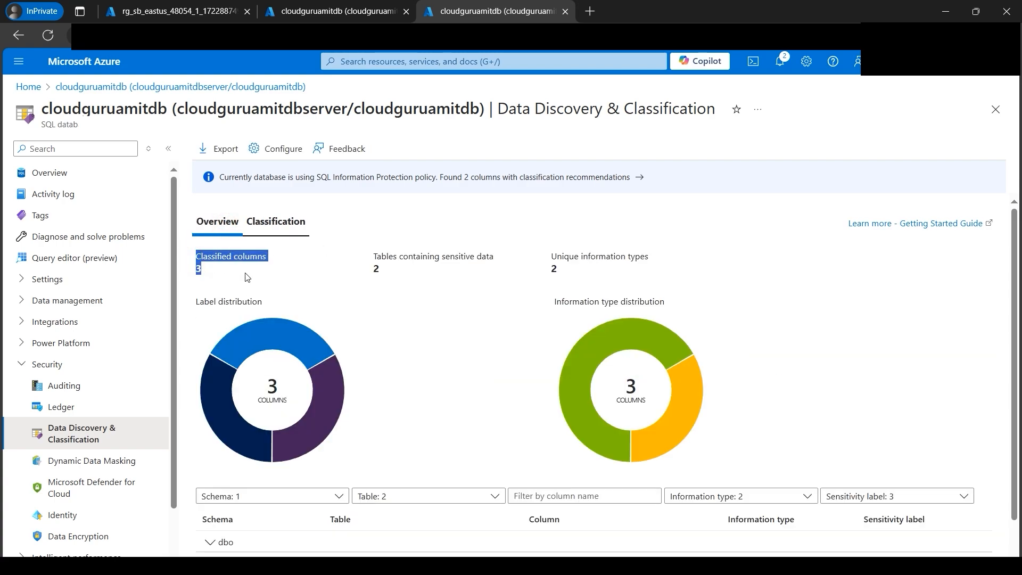
{"action": "left_click", "coordinate": [420, 289]}
{"action": "left_click_drag", "start_coordinate": [370, 261], "coordinate": [403, 270]}
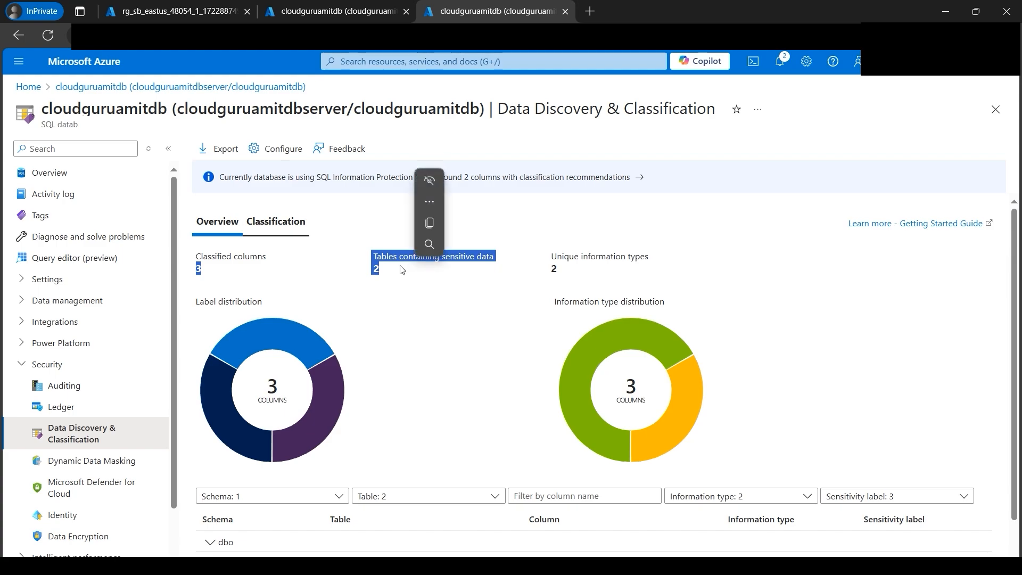
{"action": "left_click", "coordinate": [274, 221]}
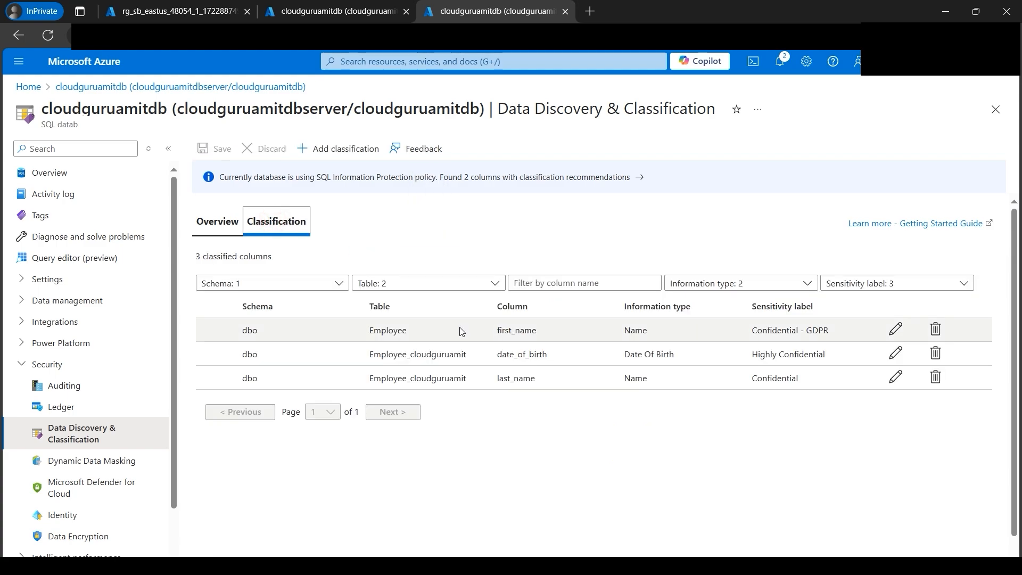
{"action": "left_click_drag", "start_coordinate": [419, 339], "coordinate": [467, 364]}
{"action": "left_click", "coordinate": [222, 228]}
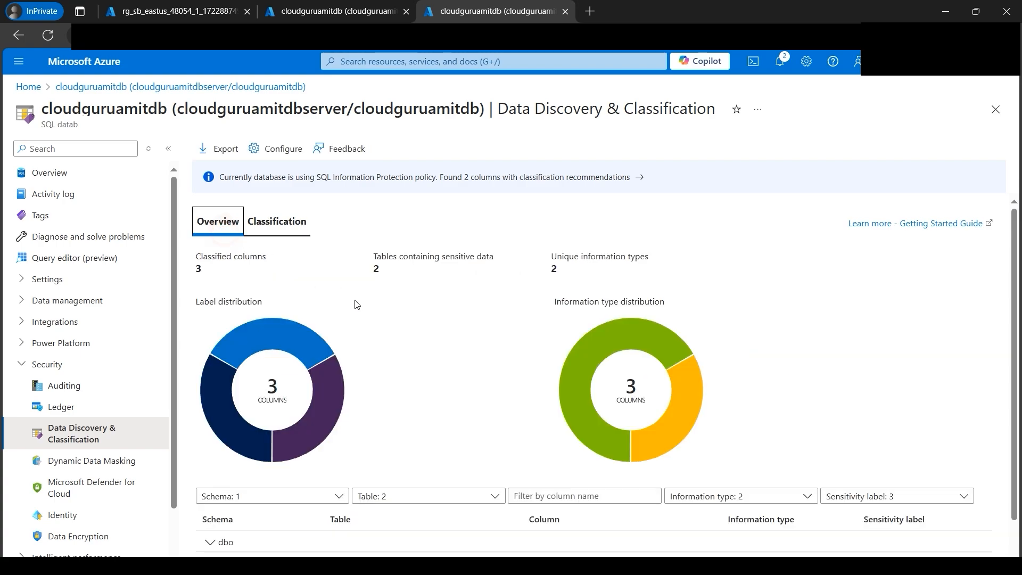
{"action": "left_click_drag", "start_coordinate": [370, 272], "coordinate": [393, 273]}
{"action": "left_click", "coordinate": [410, 348]}
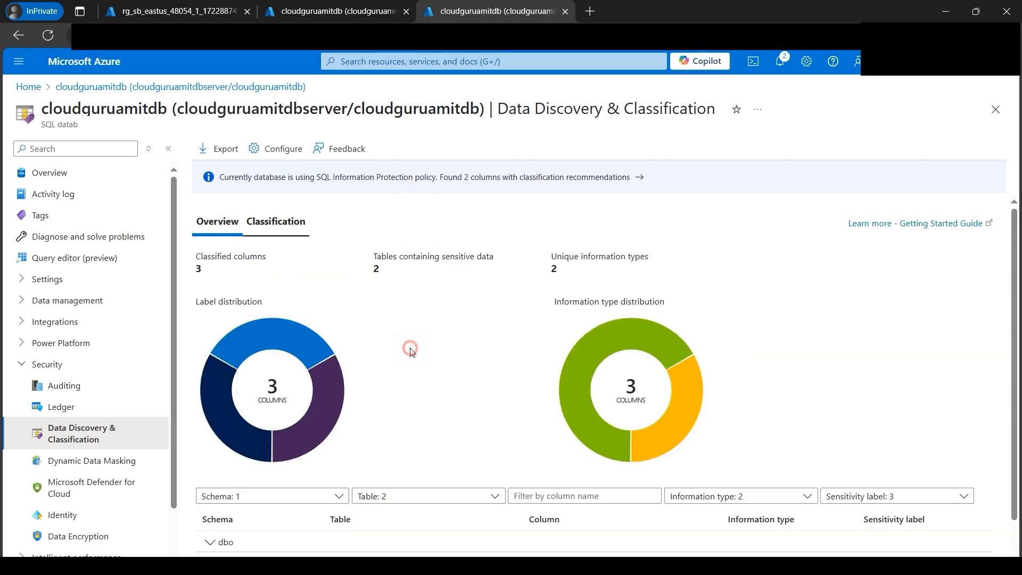
{"action": "scroll", "coordinate": [403, 343], "scroll_direction": "down", "scroll_amount": 1}
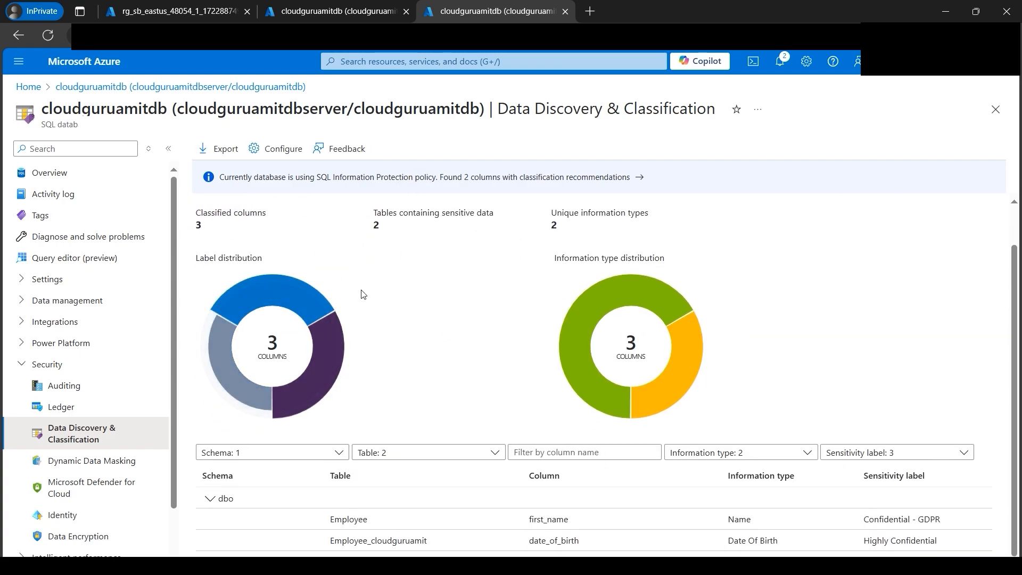
{"action": "scroll", "coordinate": [395, 313], "scroll_direction": "up", "scroll_amount": 1}
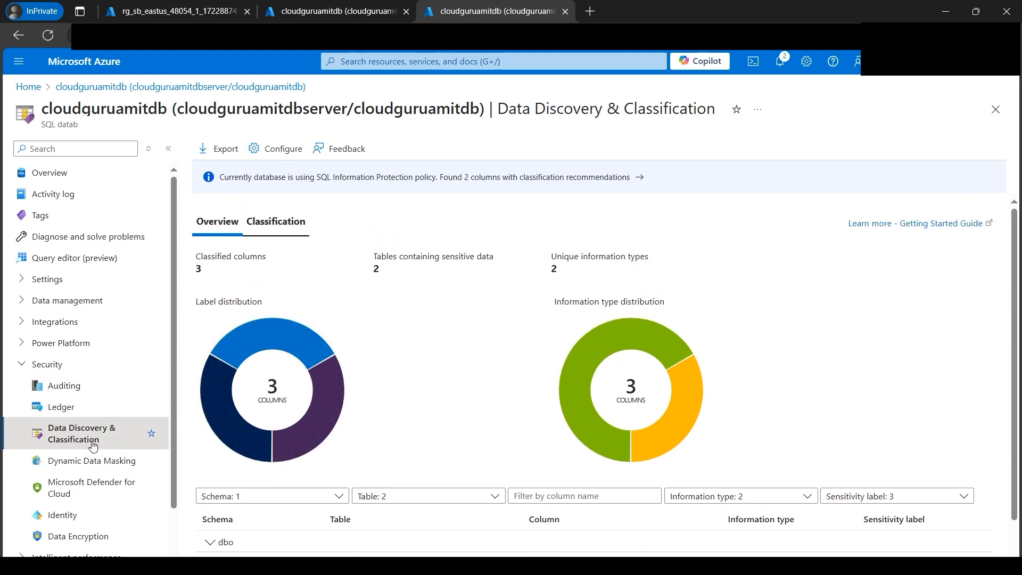
- Enable Azure SQL Auditing for cloudguruamitdb with Storage as the log destination and PAYG-Sandboxes as the subscription
{"action": "left_click", "coordinate": [87, 392]}
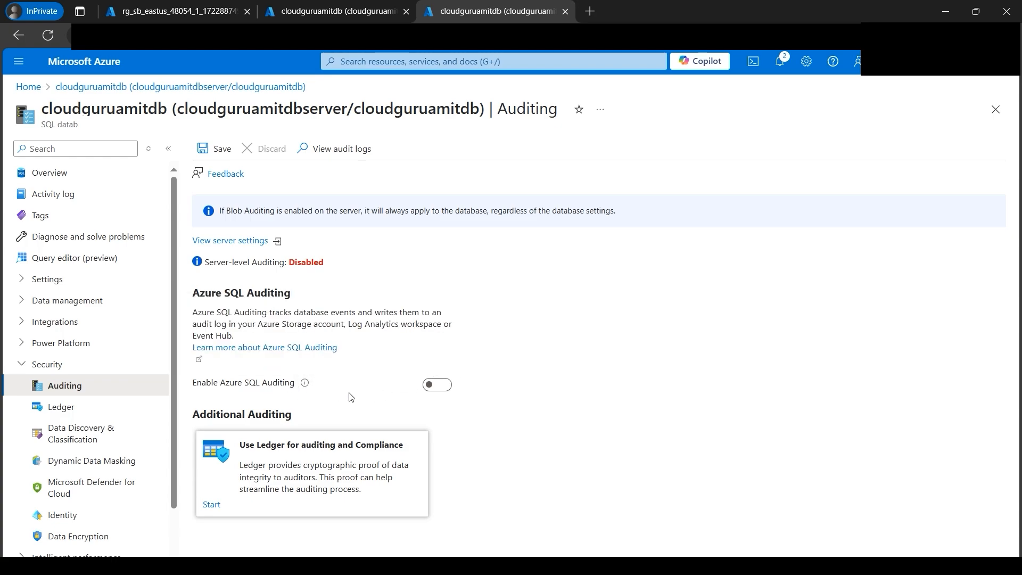
{"action": "left_click_drag", "start_coordinate": [290, 263], "coordinate": [333, 266]}
{"action": "left_click", "coordinate": [438, 386]}
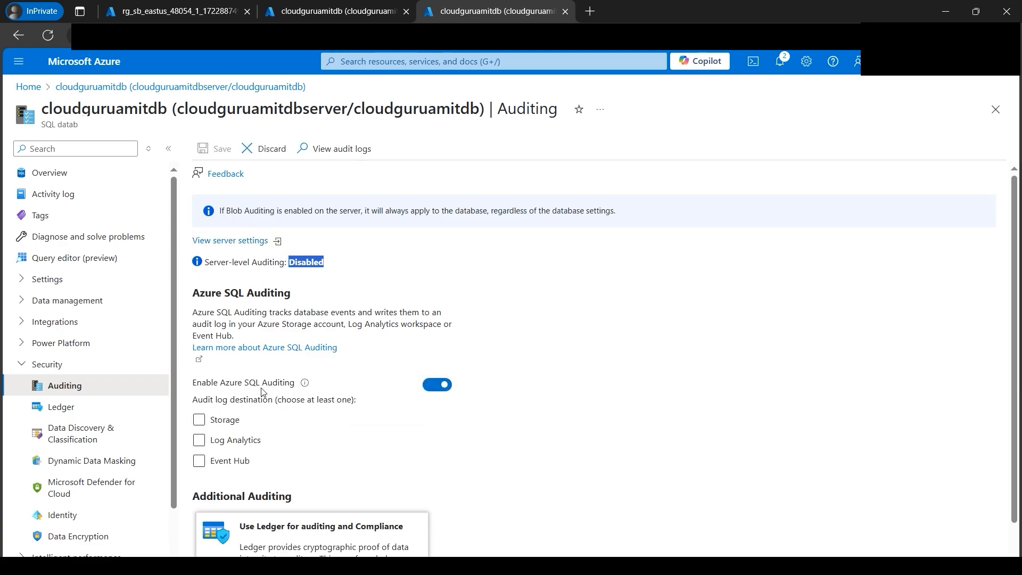
{"action": "left_click", "coordinate": [199, 420]}
{"action": "left_click", "coordinate": [293, 456]}
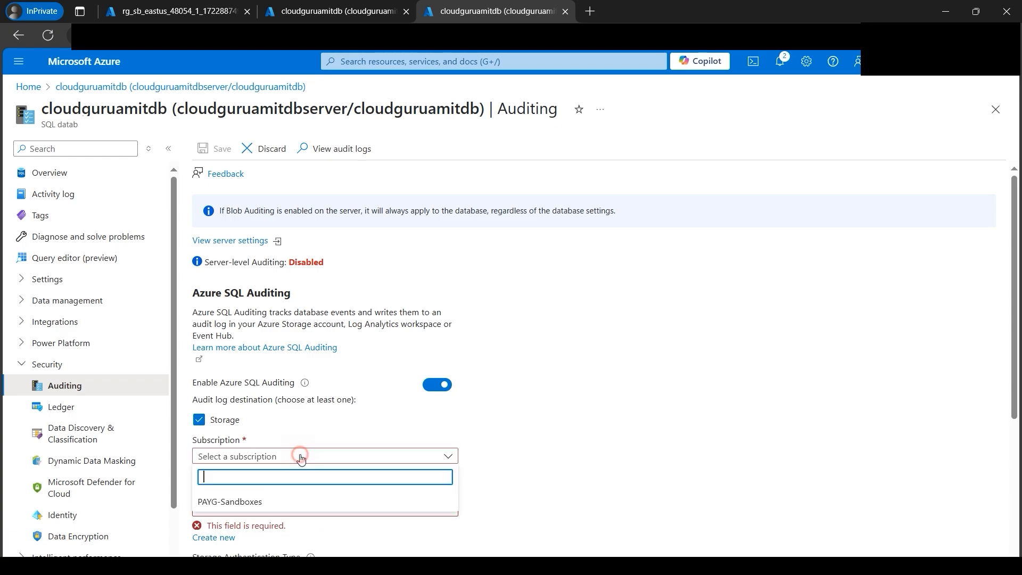
{"action": "left_click", "coordinate": [280, 499]}
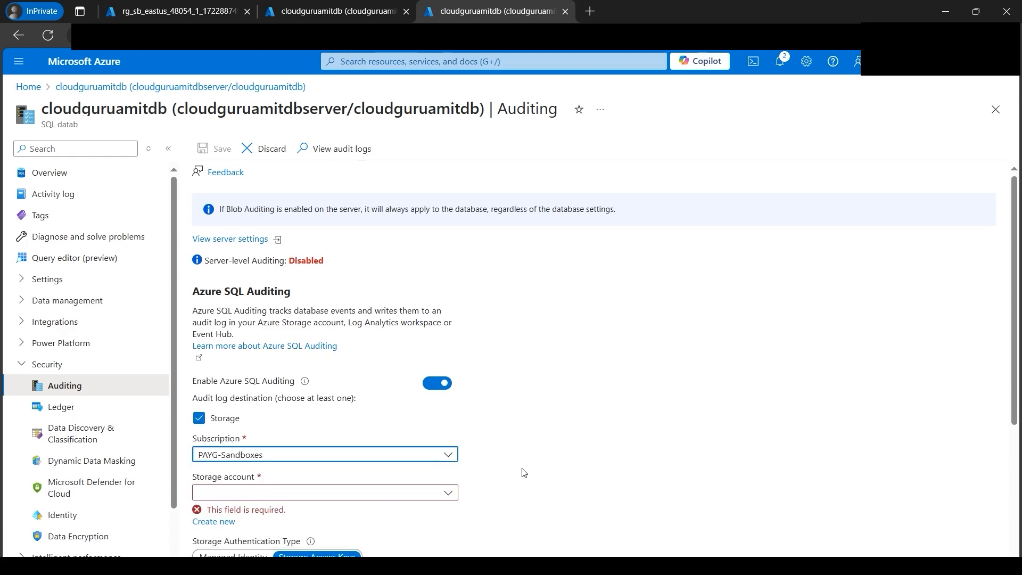
- Create the storage account cloudguruamitstorageacc for the audit logs and save the database auditing settings
{"action": "scroll", "coordinate": [521, 463], "scroll_direction": "down", "scroll_amount": 1}
{"action": "left_click", "coordinate": [447, 429]}
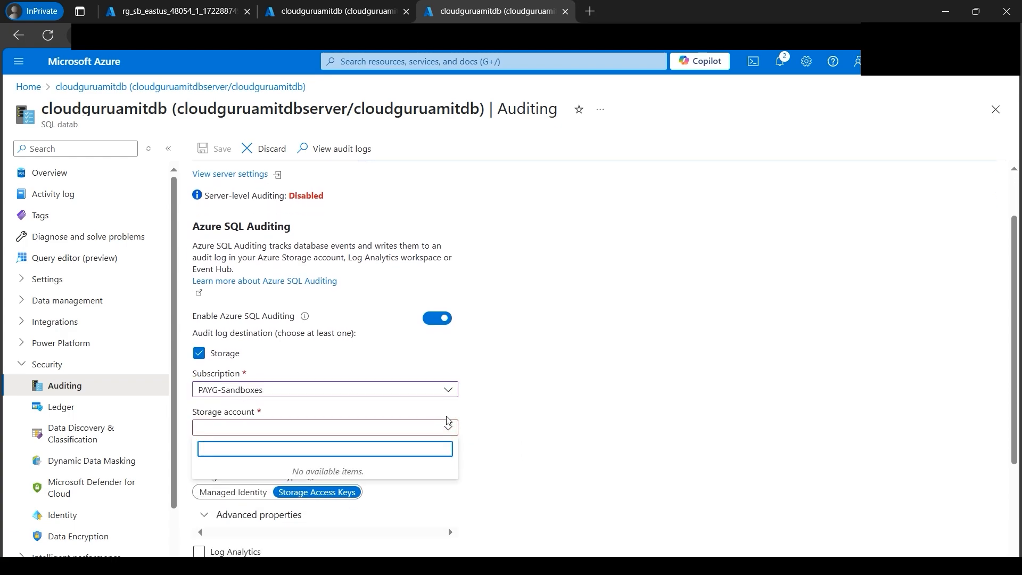
{"action": "left_click", "coordinate": [585, 407]}
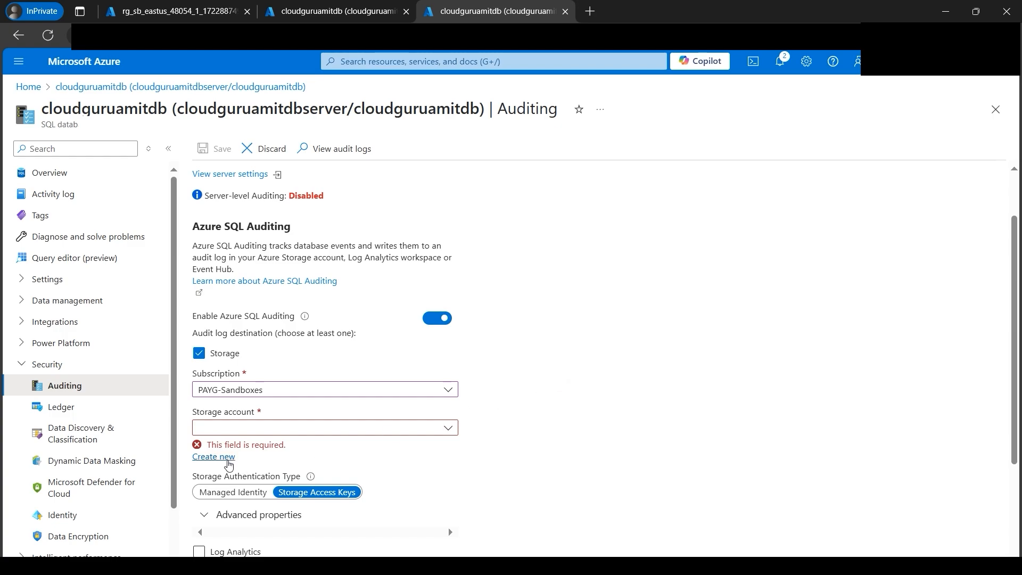
{"action": "left_click", "coordinate": [229, 457]}
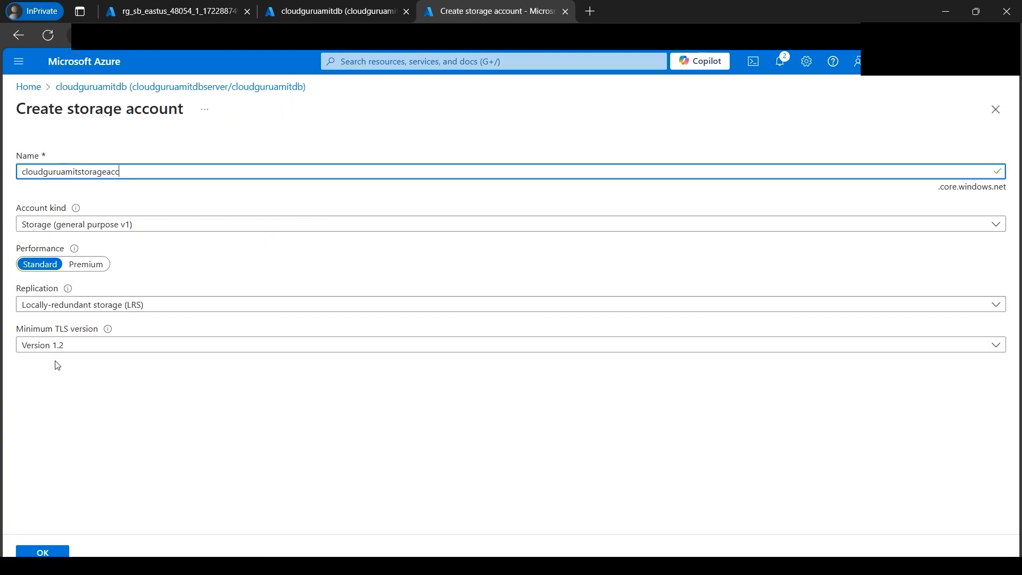
{"action": "left_click", "coordinate": [43, 552]}
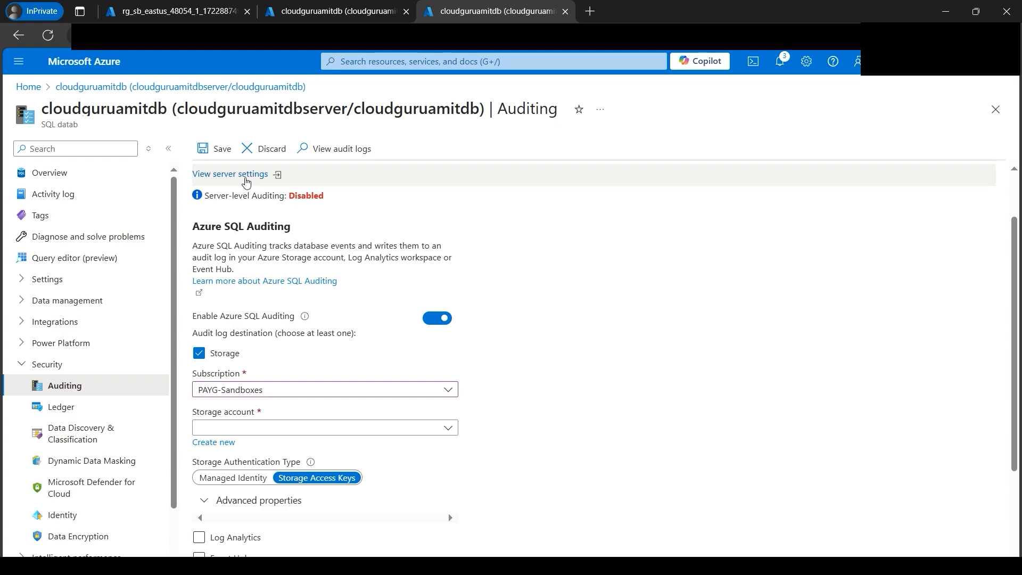
{"action": "left_click", "coordinate": [218, 151]}
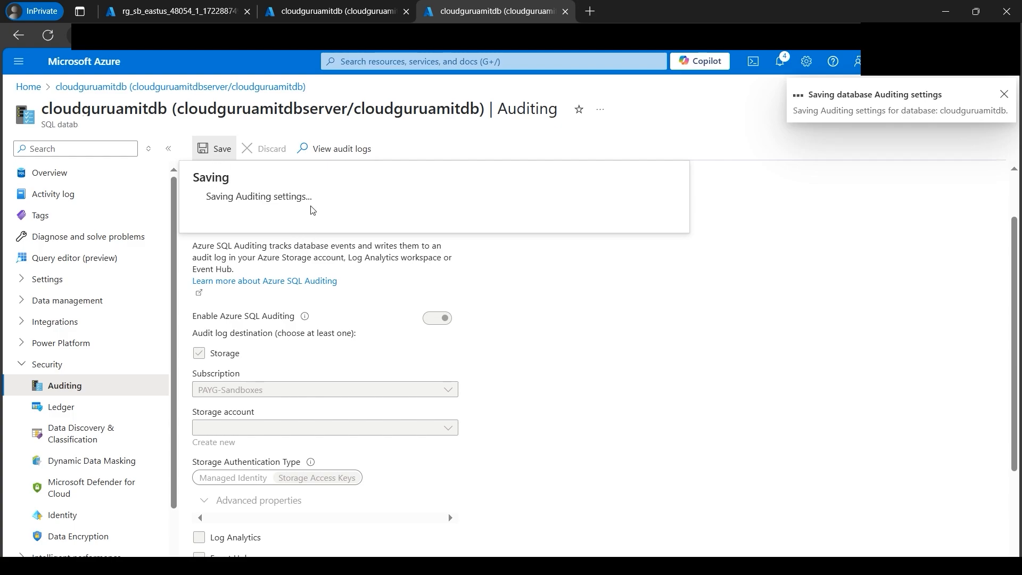
{"action": "left_click", "coordinate": [239, 222]}
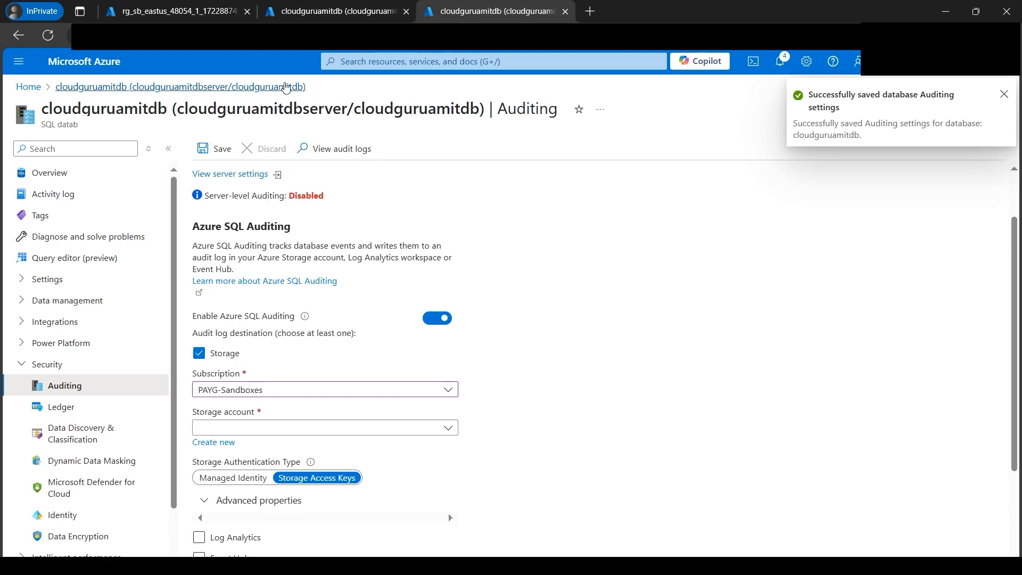
- Enable Azure SQL Auditing in the server settings with Storage as the log destination and PAYG-Sandboxes as the subscription
{"action": "left_click", "coordinate": [266, 174]}
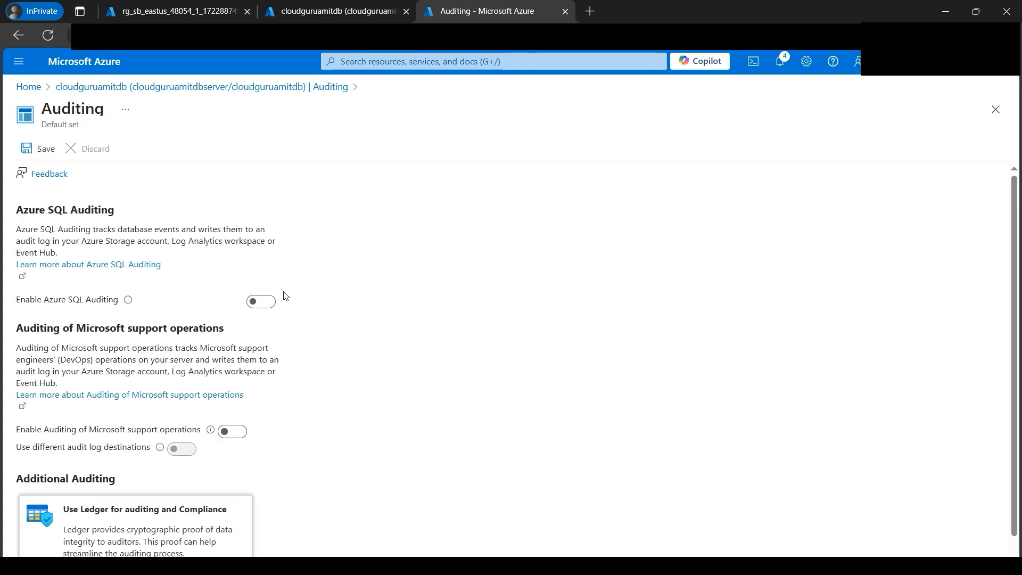
{"action": "left_click", "coordinate": [264, 301]}
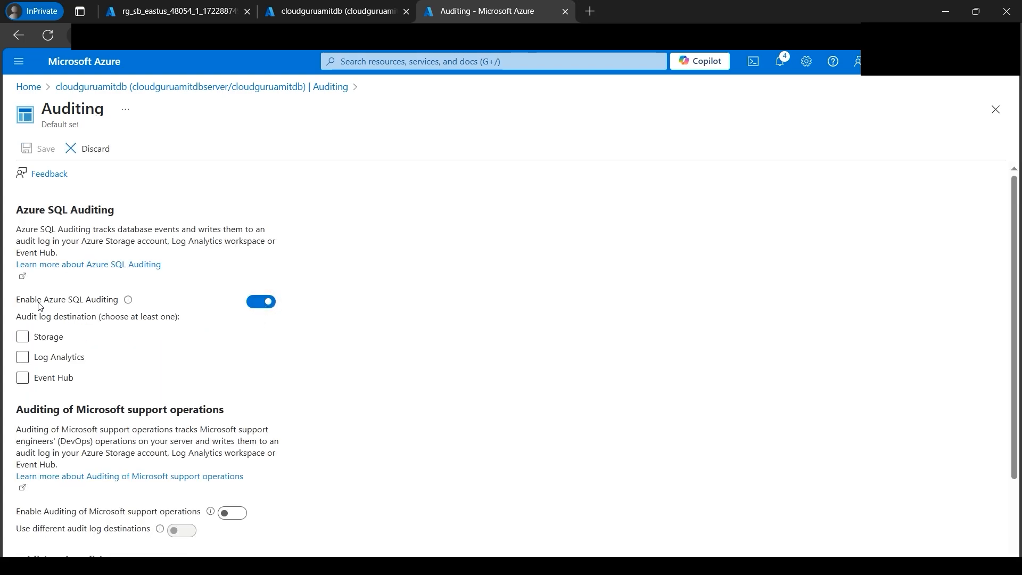
{"action": "left_click", "coordinate": [24, 337]}
{"action": "left_click", "coordinate": [94, 372]}
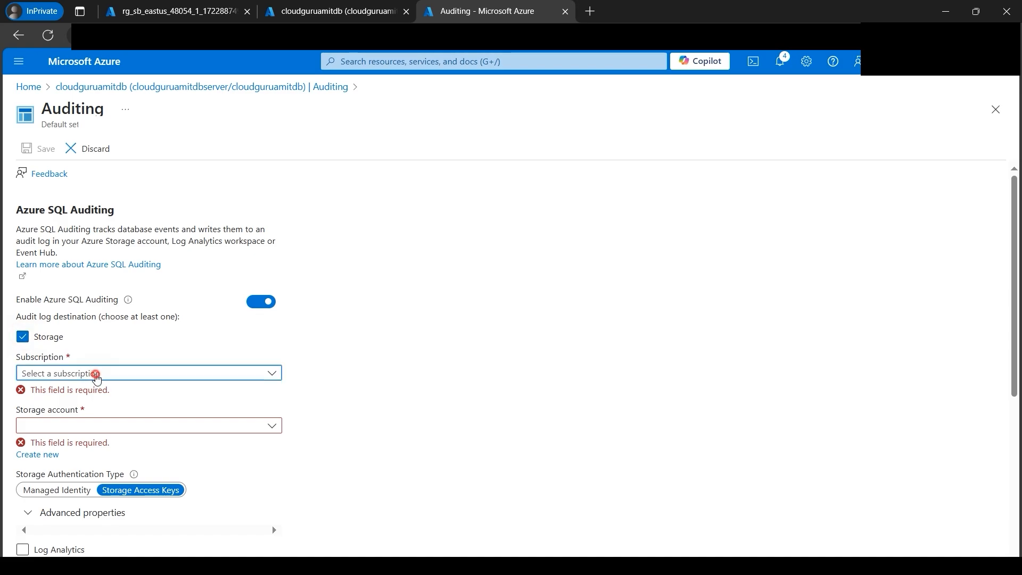
{"action": "left_click", "coordinate": [84, 419]}
- Choose cloudguruamitstorageacc as the storage account for server auditing and save the server auditing settings
{"action": "left_click", "coordinate": [107, 411]}
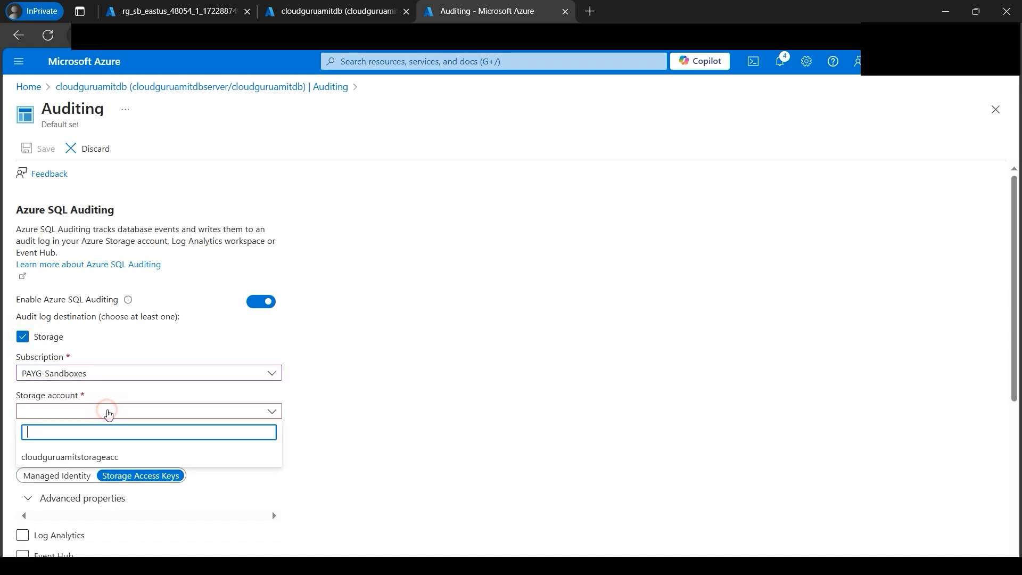
{"action": "left_click", "coordinate": [84, 457]}
{"action": "scroll", "coordinate": [219, 446], "scroll_direction": "down", "scroll_amount": 3}
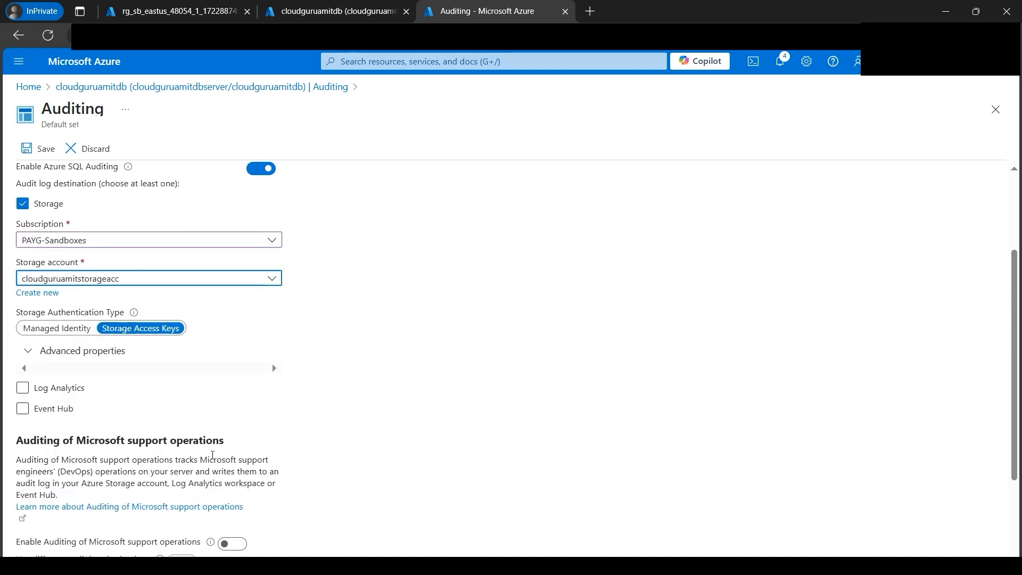
{"action": "scroll", "coordinate": [220, 445], "scroll_direction": "down", "scroll_amount": 1}
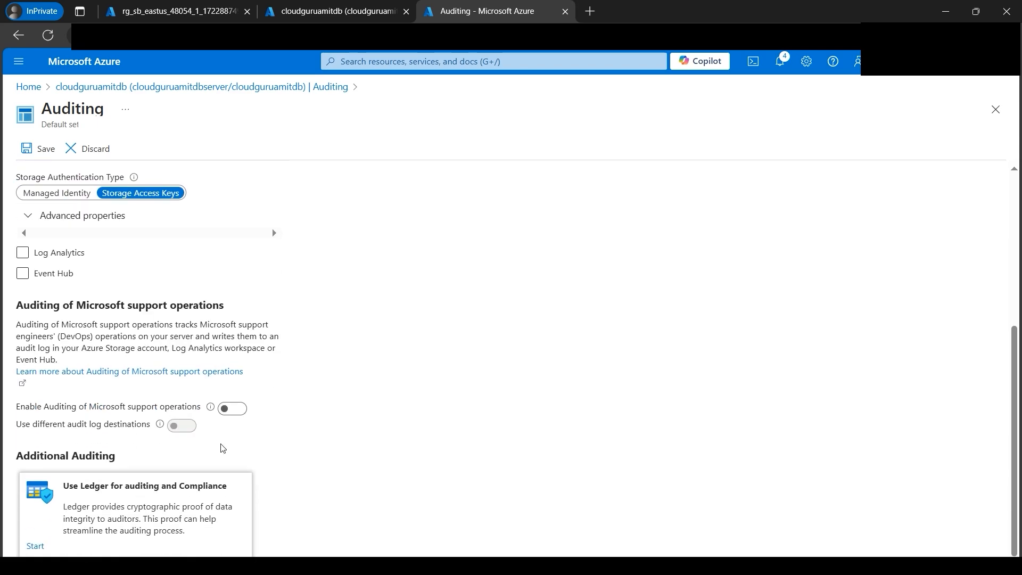
{"action": "scroll", "coordinate": [221, 439], "scroll_direction": "up", "scroll_amount": 5}
{"action": "left_click", "coordinate": [40, 154]}
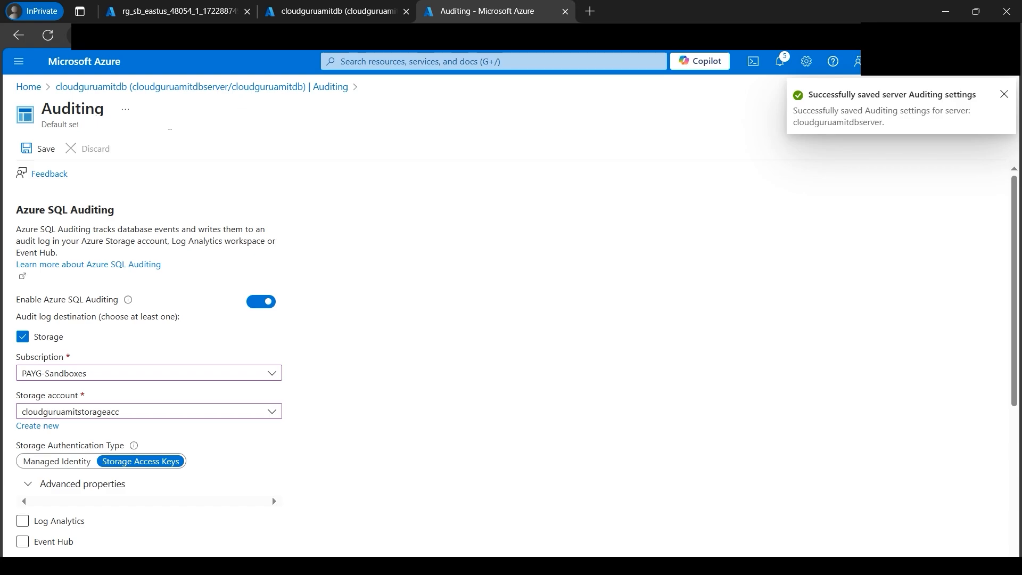
- Return to the database's Auditing page and reload it to check the server-level auditing status
{"action": "left_click", "coordinate": [308, 89]}
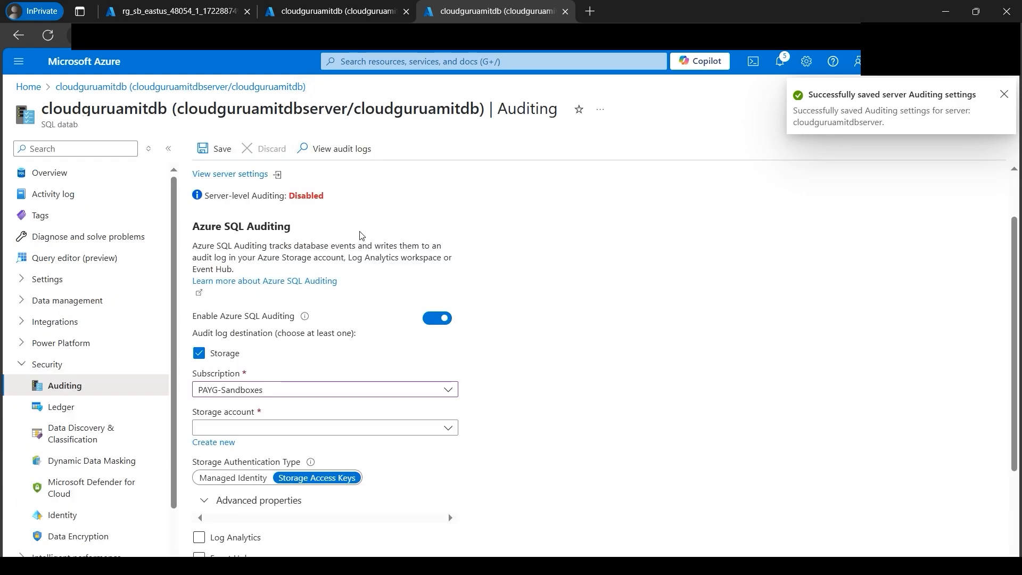
{"action": "left_click", "coordinate": [48, 36]}
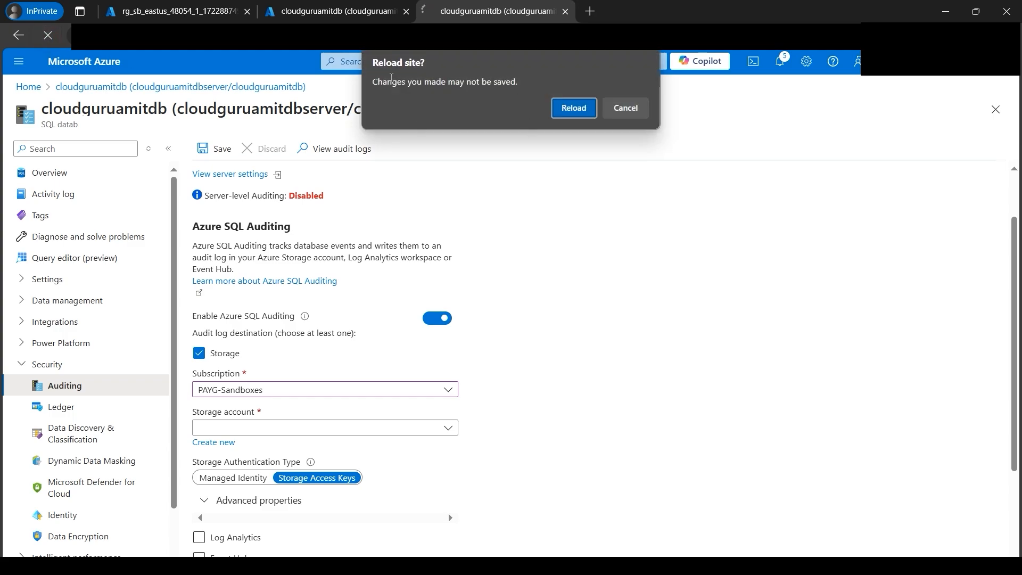
{"action": "left_click", "coordinate": [575, 108]}
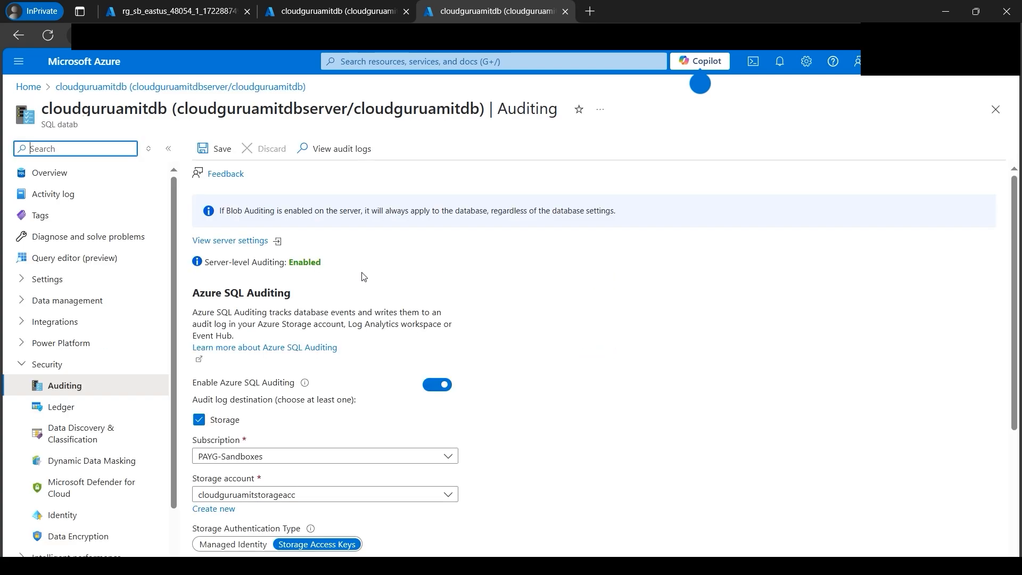
{"action": "double_click", "coordinate": [293, 262]}
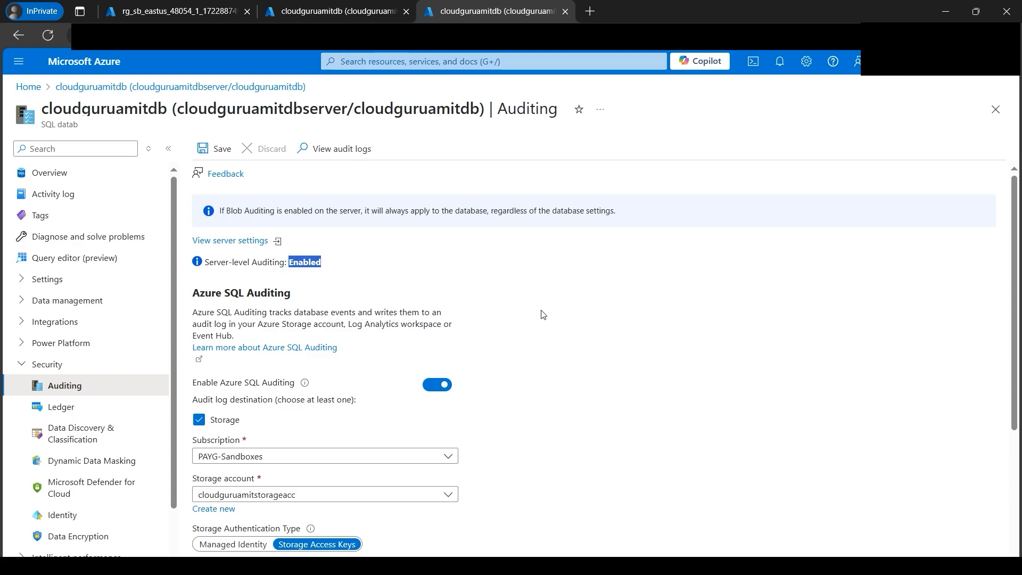
- View the database's audit records and switch the audit source to Server audit
{"action": "left_click", "coordinate": [335, 151]}
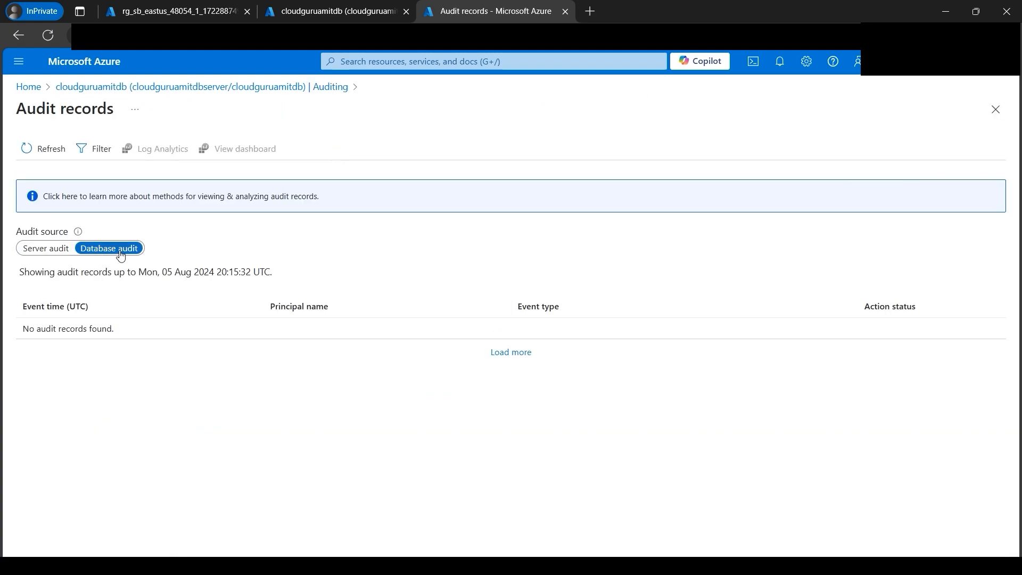
{"action": "left_click", "coordinate": [44, 251]}
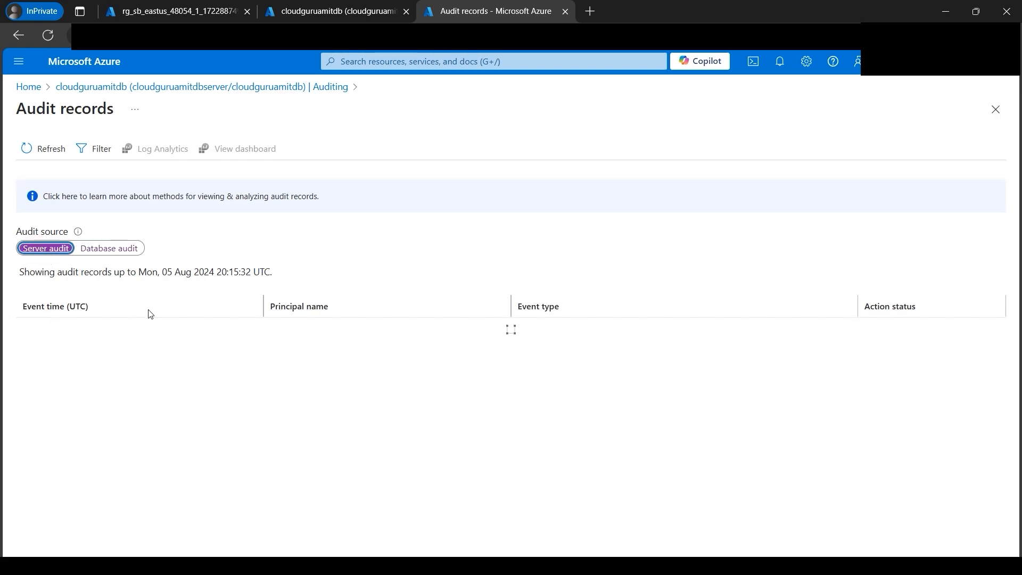
- Switch to the query editor and run select * from Employee_cloudguruamit; in Query 5
{"action": "left_click", "coordinate": [310, 15]}
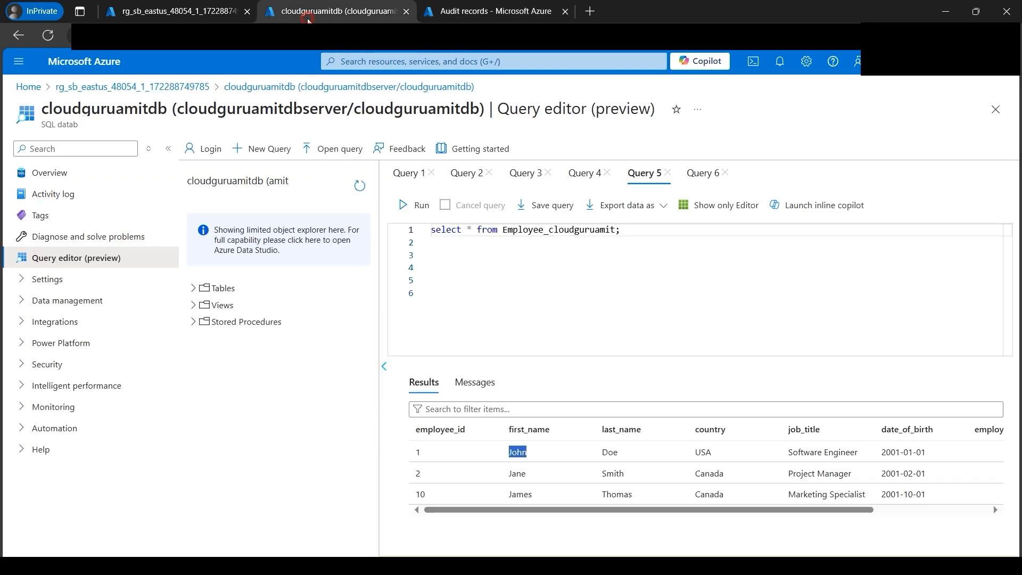
{"action": "left_click_drag", "start_coordinate": [632, 232], "coordinate": [431, 230]}
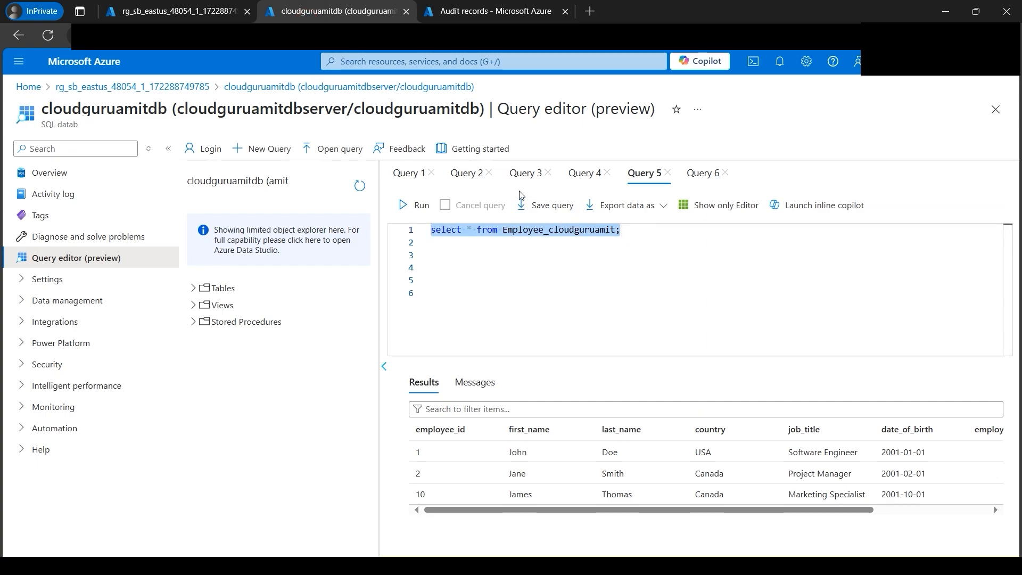
{"action": "left_click", "coordinate": [417, 205]}
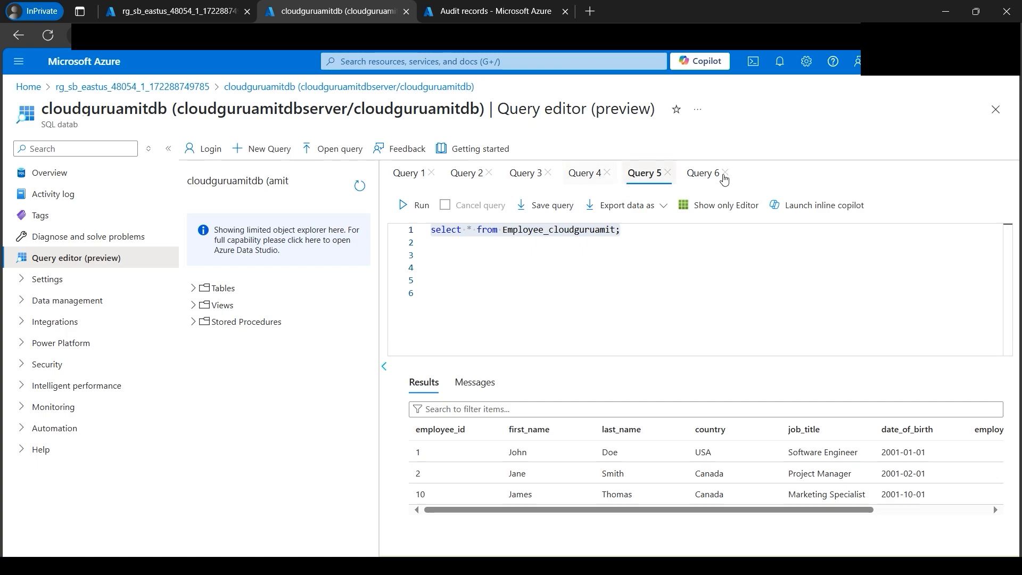
- Run the select * from Employee; statement in Query 6
{"action": "left_click", "coordinate": [703, 175]}
{"action": "left_click_drag", "start_coordinate": [550, 232], "coordinate": [434, 232]}
{"action": "left_click", "coordinate": [544, 233]}
{"action": "left_click_drag", "start_coordinate": [569, 231], "coordinate": [421, 234]}
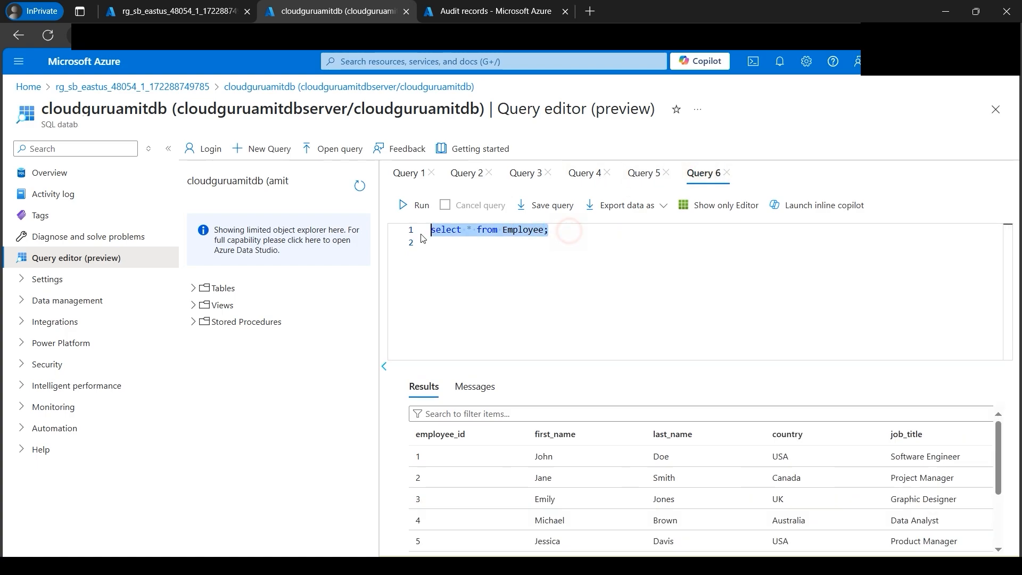
{"action": "left_click", "coordinate": [417, 205]}
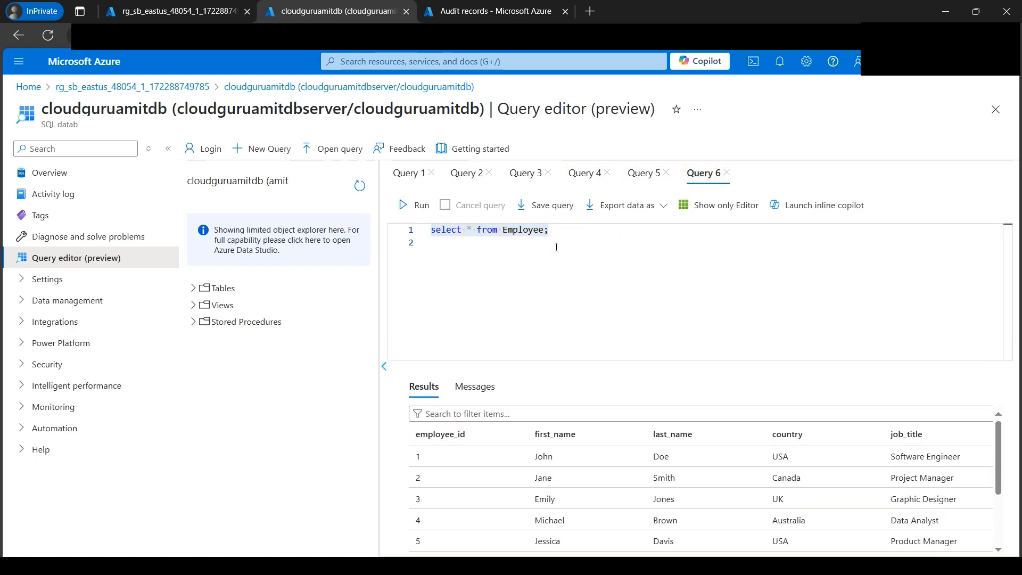
- Change the date_of_birth column to date_of_birth123 in Query 4's INSERT statement and run the query
{"action": "left_click", "coordinate": [582, 181]}
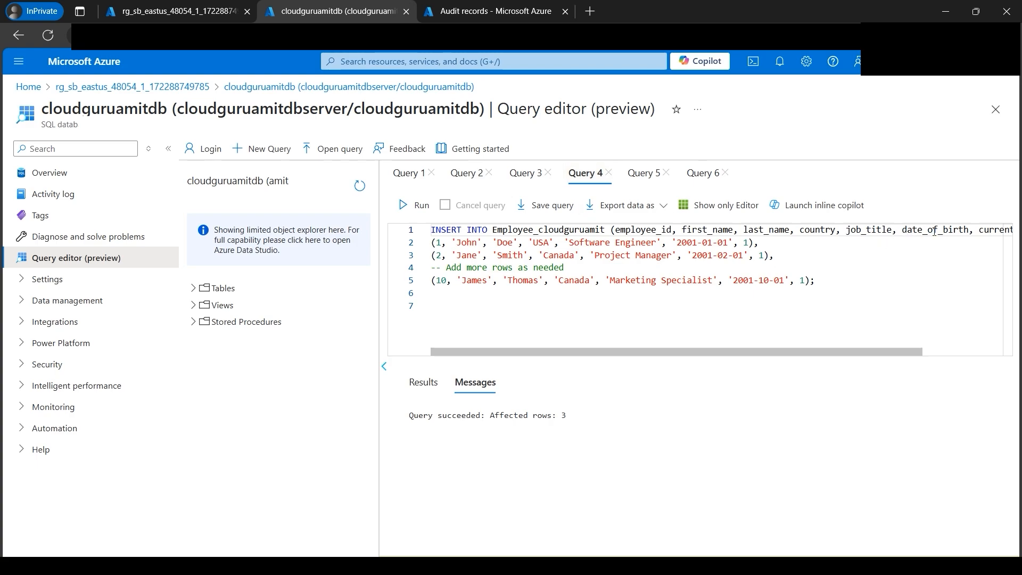
{"action": "left_click", "coordinate": [969, 229]}
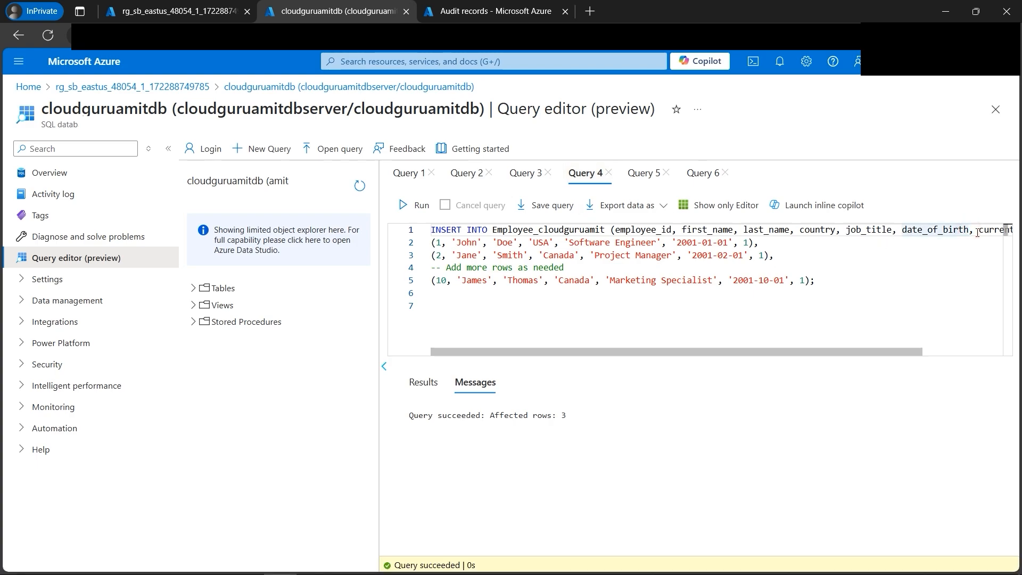
{"action": "type", "text": "123"}
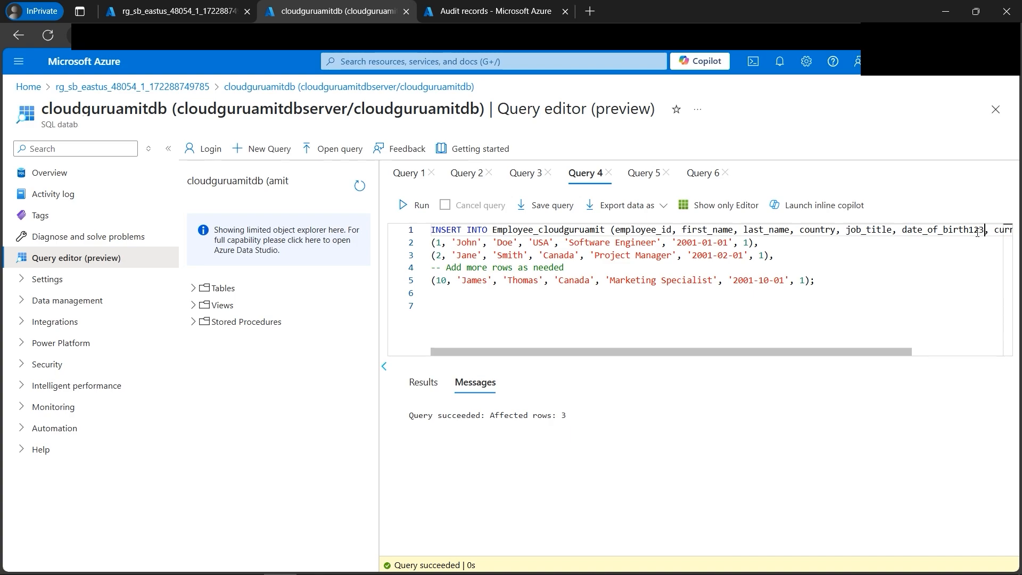
{"action": "left_click", "coordinate": [416, 205]}
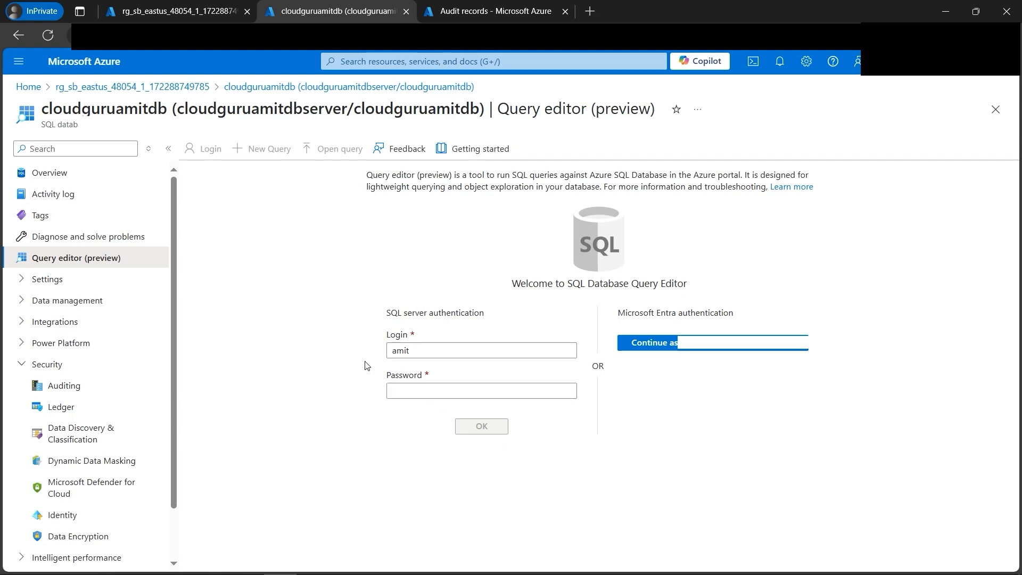
- Try to sign in to the database query editor through SQL server authentication by entering the login's password
{"action": "left_click", "coordinate": [413, 391]}
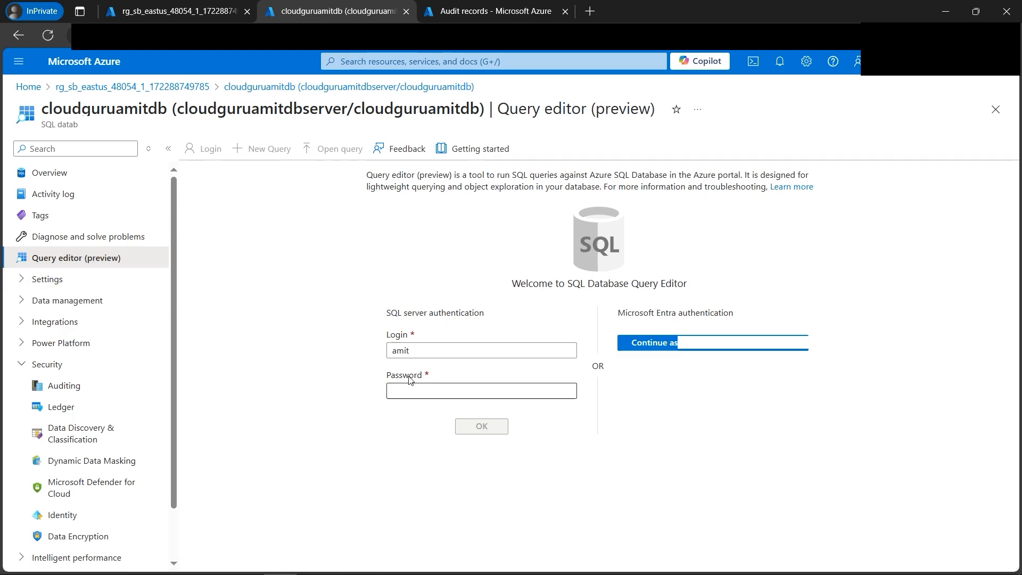
{"action": "type", "text": "•••••••••••••"}
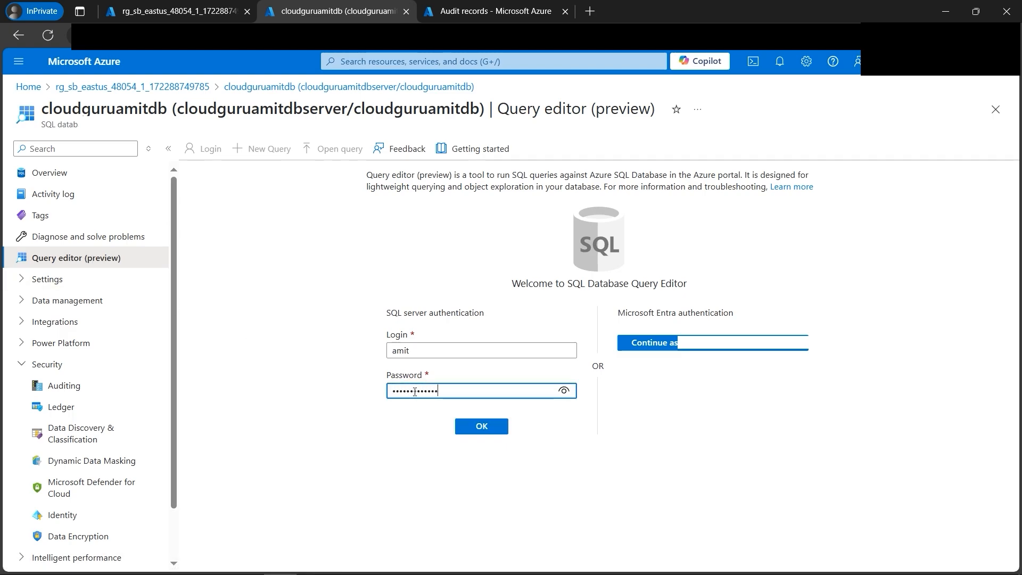
{"action": "left_click", "coordinate": [488, 432]}
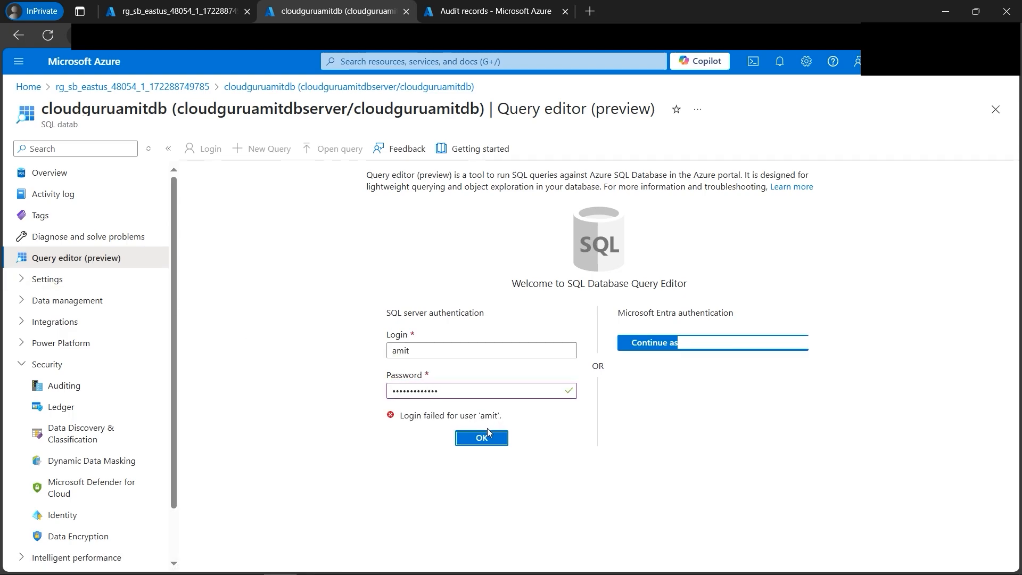
- Replace the SQL server authentication password and submit the query editor login again
{"action": "left_click", "coordinate": [458, 391]}
{"action": "left_click_drag", "start_coordinate": [459, 391], "coordinate": [347, 396]}
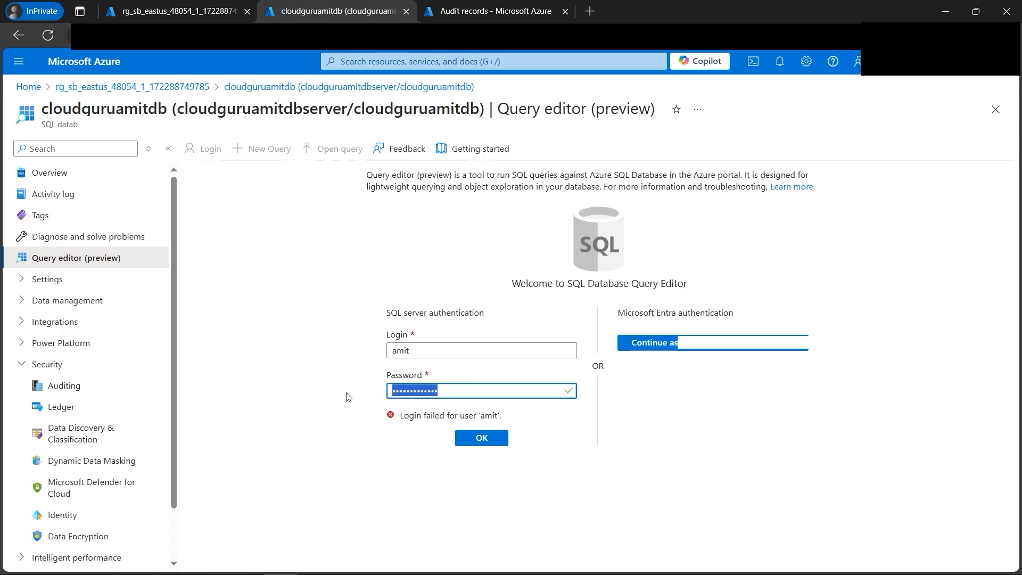
{"action": "type", "text": "•••••••"}
{"action": "left_click_drag", "start_coordinate": [447, 390], "coordinate": [367, 396]}
{"action": "type", "text": "•••"}
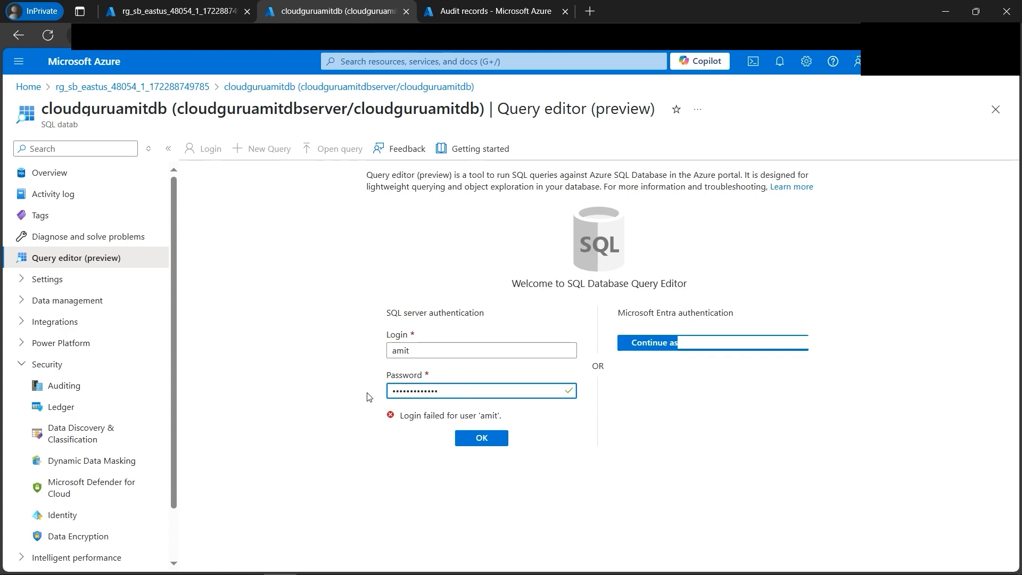
{"action": "left_click", "coordinate": [480, 439]}
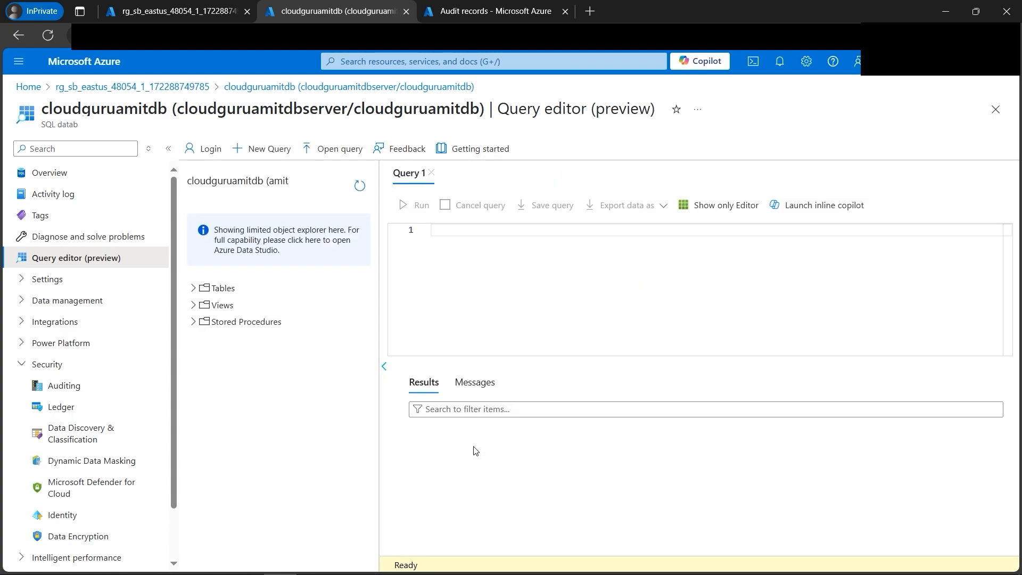
- Expand the database's tables and query the top 1000 rows of dbo.Employee and the rows of dbo.Employee_cloudguruamit
{"action": "left_click", "coordinate": [194, 288]}
{"action": "left_click", "coordinate": [203, 304]}
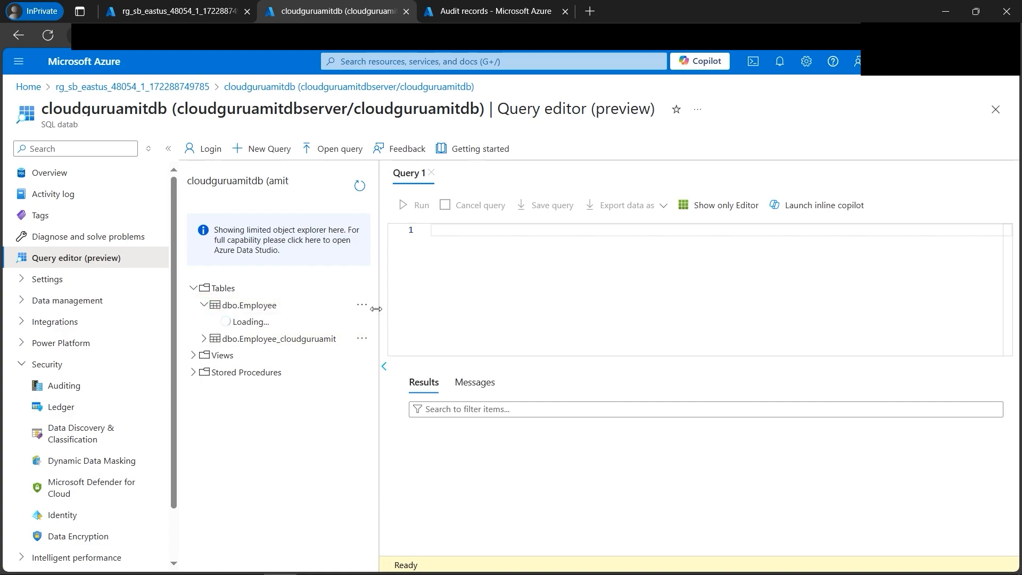
{"action": "left_click", "coordinate": [361, 304]}
{"action": "left_click", "coordinate": [404, 322]}
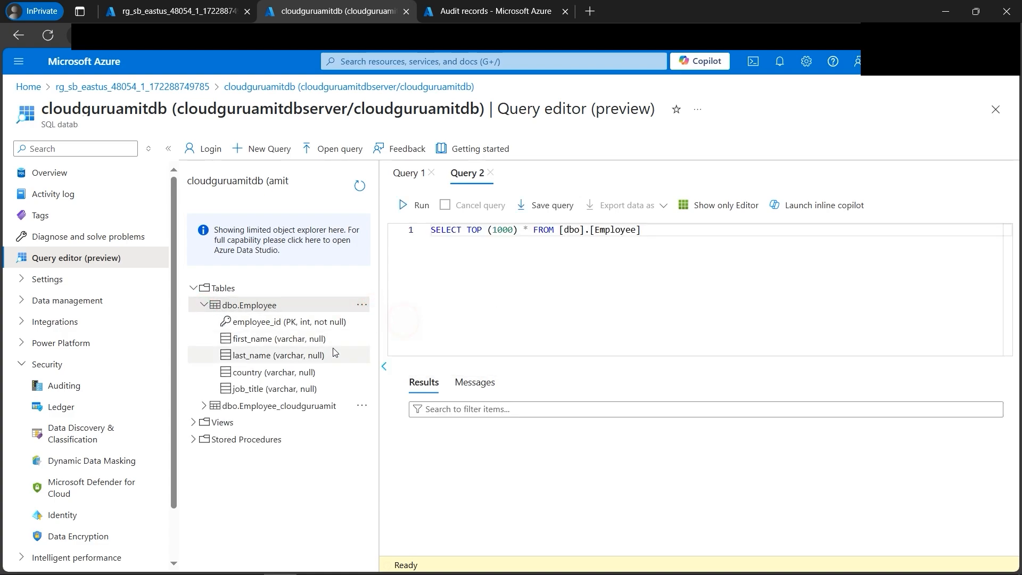
{"action": "left_click", "coordinate": [361, 407]}
{"action": "left_click", "coordinate": [374, 423]}
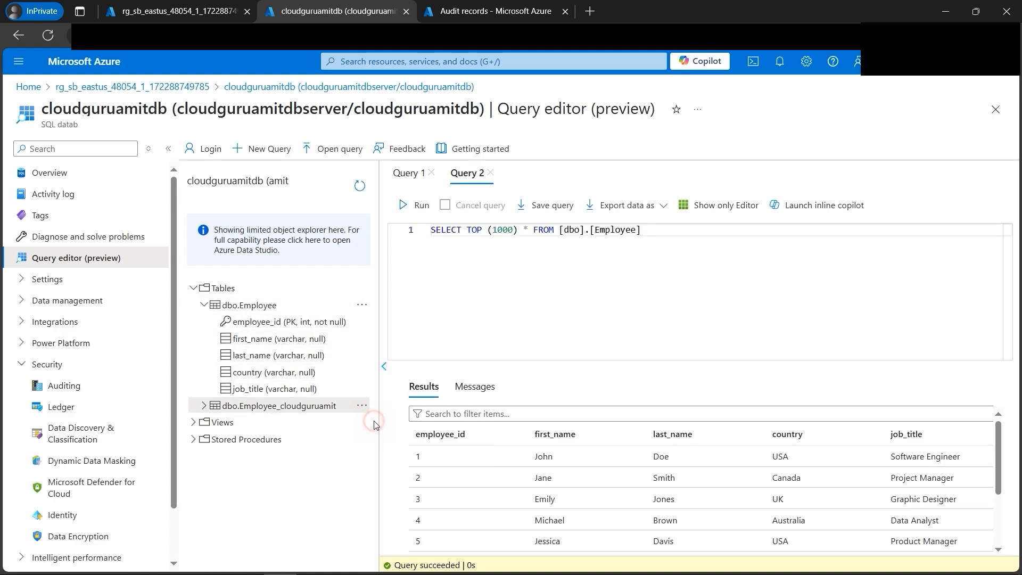
- Refresh the Server audit records, load more entries, and examine their event types and failed actions
{"action": "left_click", "coordinate": [490, 13]}
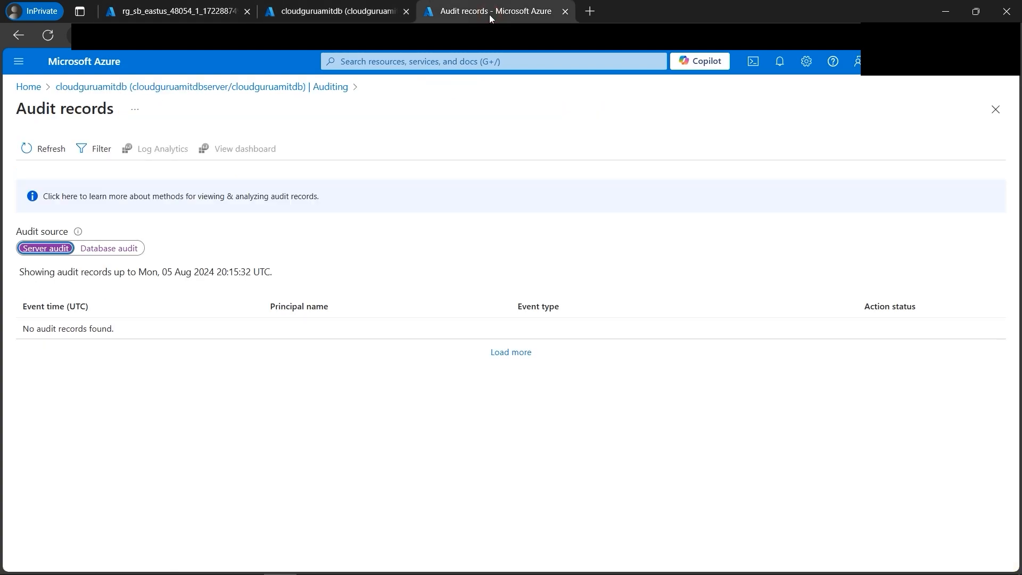
{"action": "left_click", "coordinate": [41, 150]}
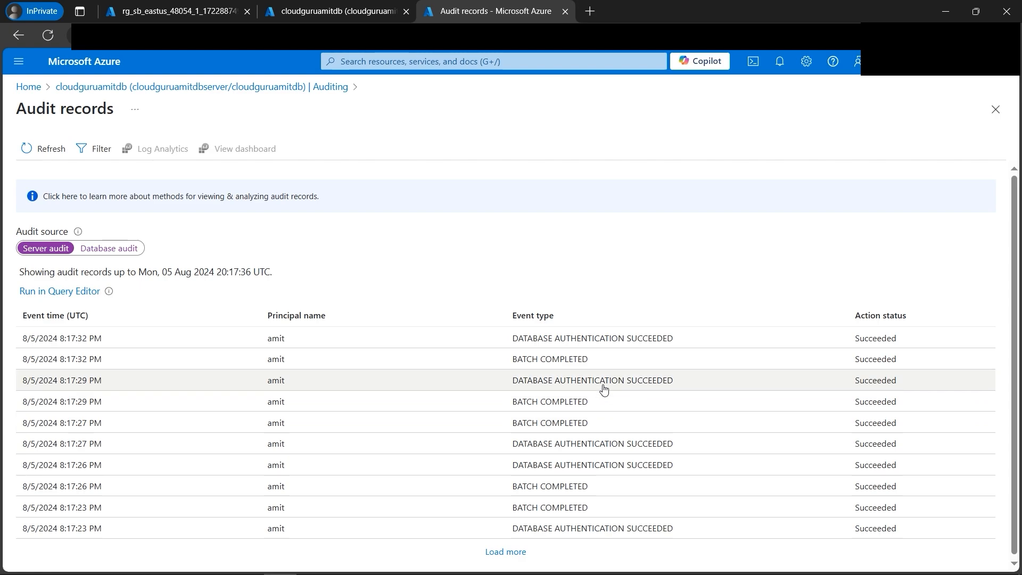
{"action": "left_click", "coordinate": [520, 550]}
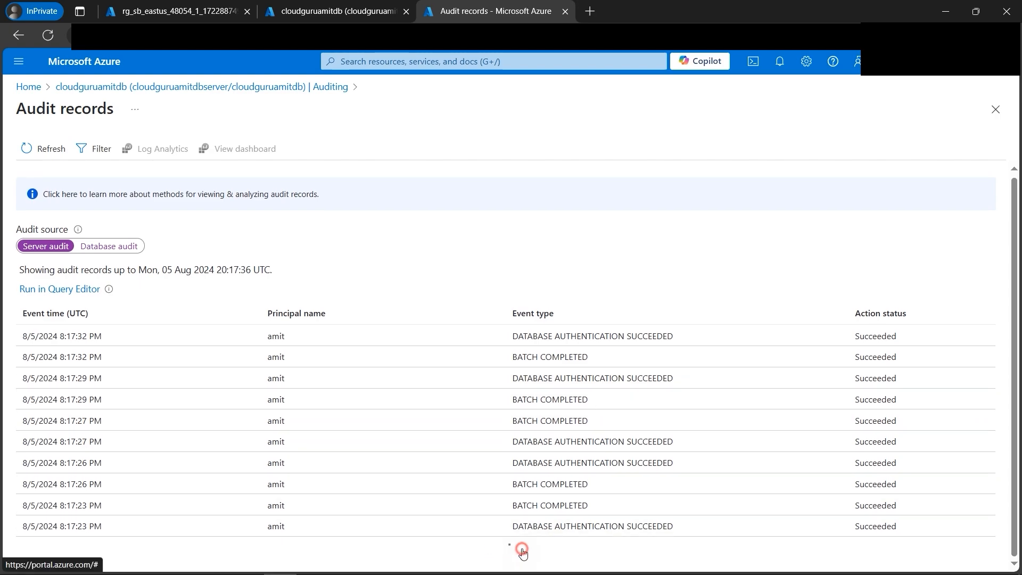
{"action": "left_click_drag", "start_coordinate": [511, 336], "coordinate": [663, 336]}
{"action": "scroll", "coordinate": [645, 394], "scroll_direction": "down", "scroll_amount": 4}
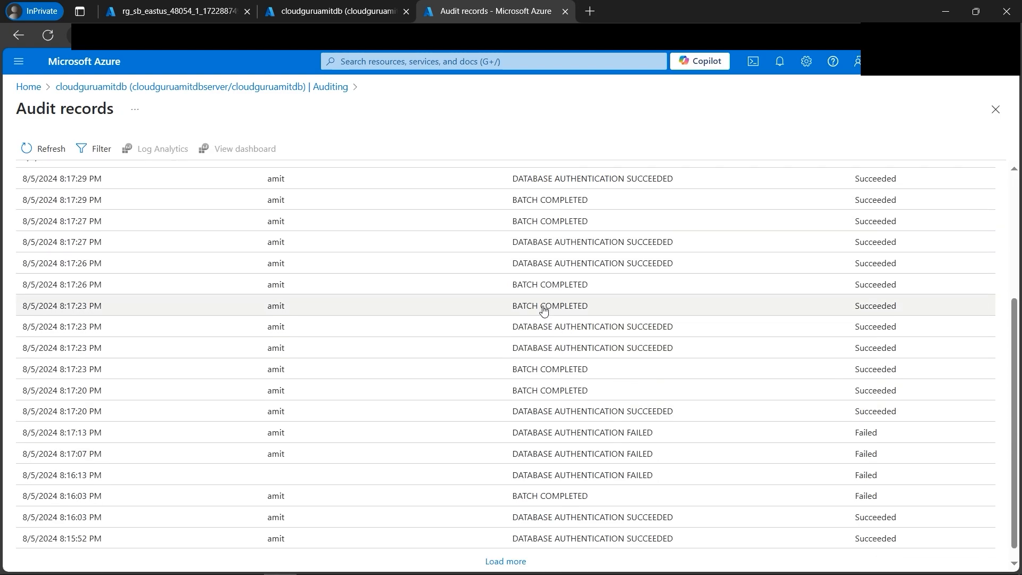
{"action": "scroll", "coordinate": [524, 399], "scroll_direction": "down", "scroll_amount": 1}
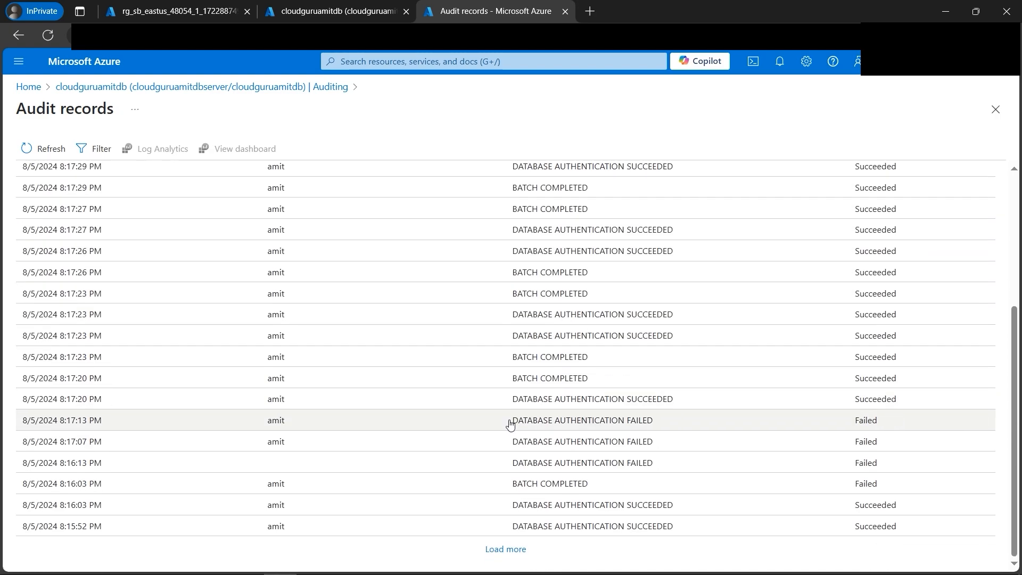
{"action": "left_click_drag", "start_coordinate": [510, 421], "coordinate": [508, 448]}
{"action": "left_click_drag", "start_coordinate": [664, 463], "coordinate": [527, 471]}
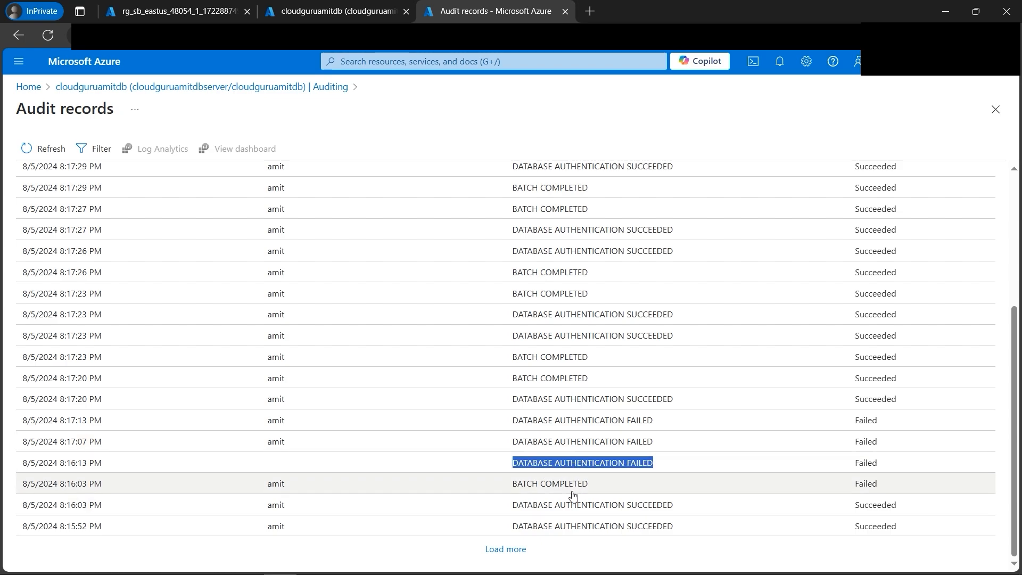
{"action": "scroll", "coordinate": [572, 492], "scroll_direction": "up", "scroll_amount": 2}
{"action": "scroll", "coordinate": [572, 492], "scroll_direction": "up", "scroll_amount": 3}
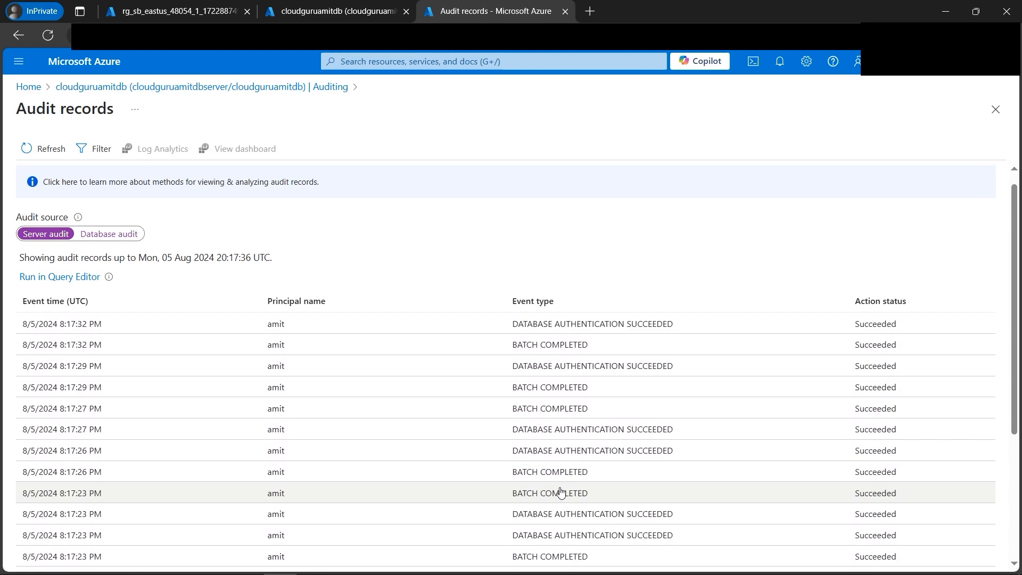
- Show the Database audit records, load more entries, and examine the failed authentication and batch events
{"action": "left_click", "coordinate": [128, 231]}
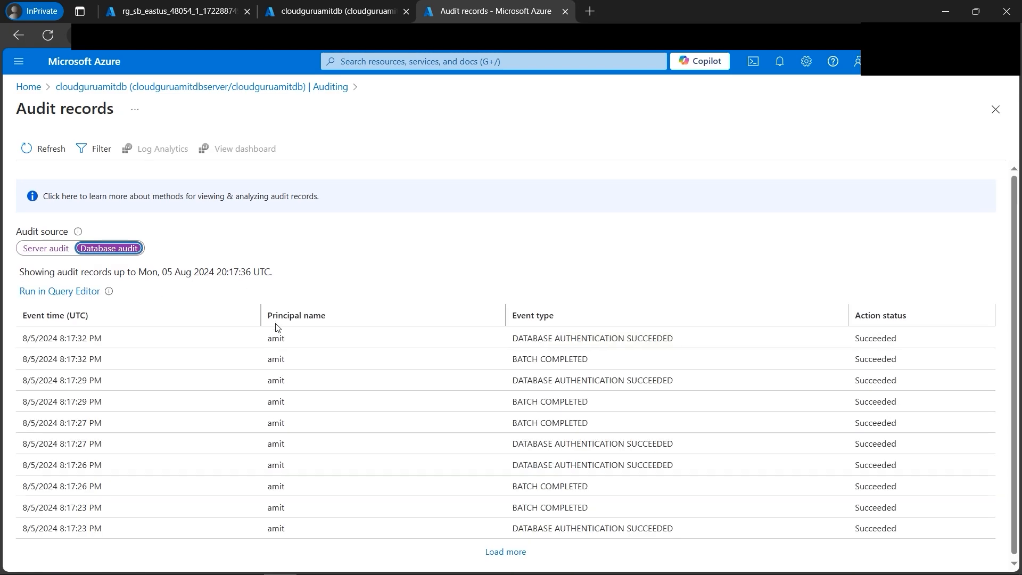
{"action": "left_click", "coordinate": [513, 551]}
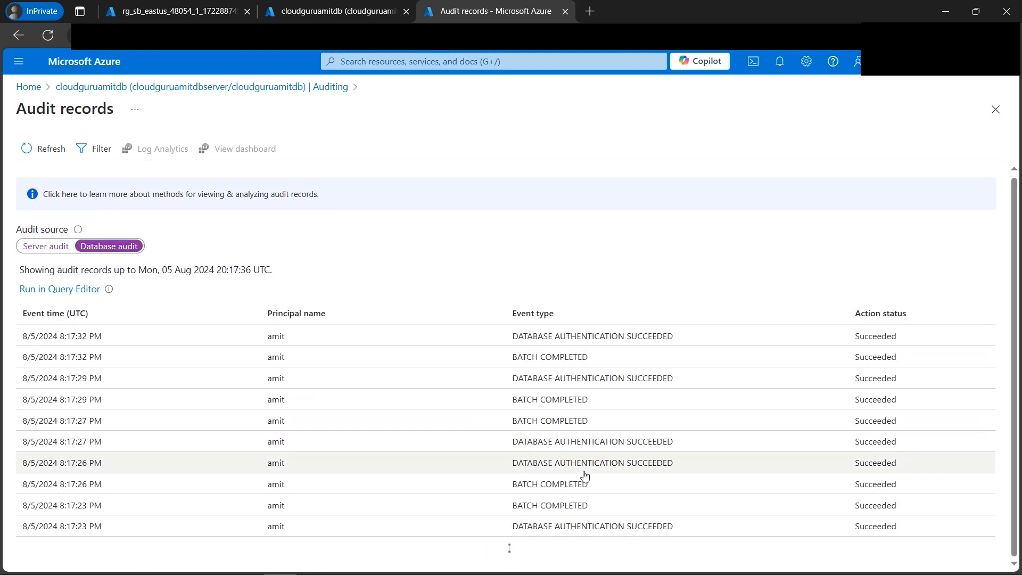
{"action": "scroll", "coordinate": [564, 452], "scroll_direction": "down", "scroll_amount": 5}
{"action": "scroll", "coordinate": [880, 479], "scroll_direction": "up", "scroll_amount": 6}
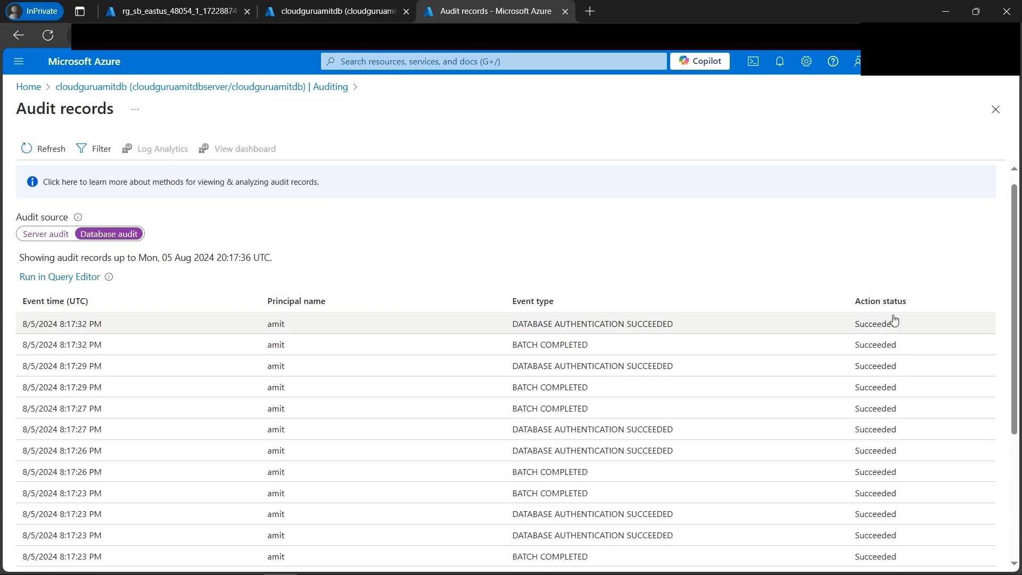
{"action": "scroll", "coordinate": [889, 444], "scroll_direction": "down", "scroll_amount": 3}
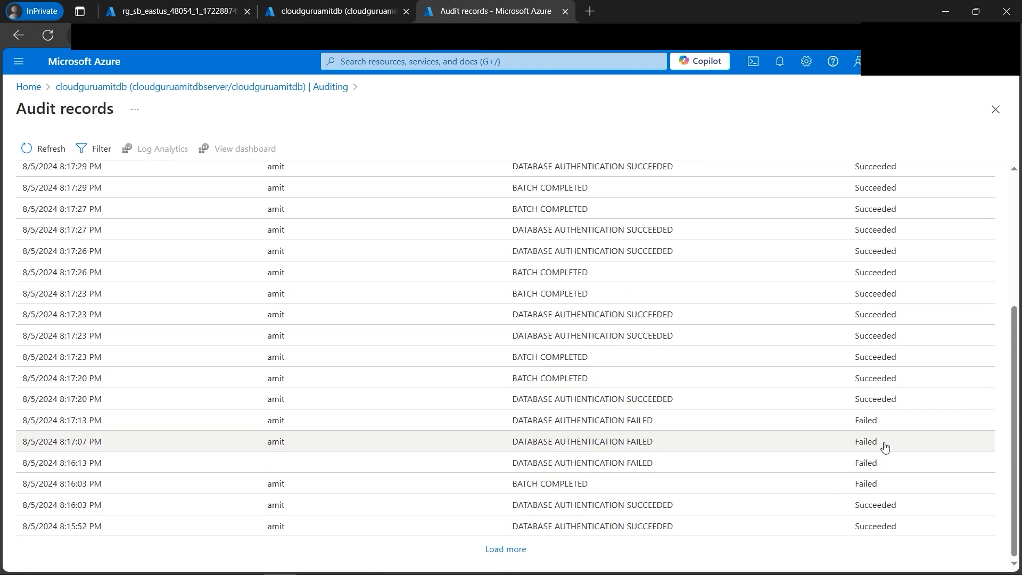
{"action": "left_click_drag", "start_coordinate": [510, 420], "coordinate": [665, 426]}
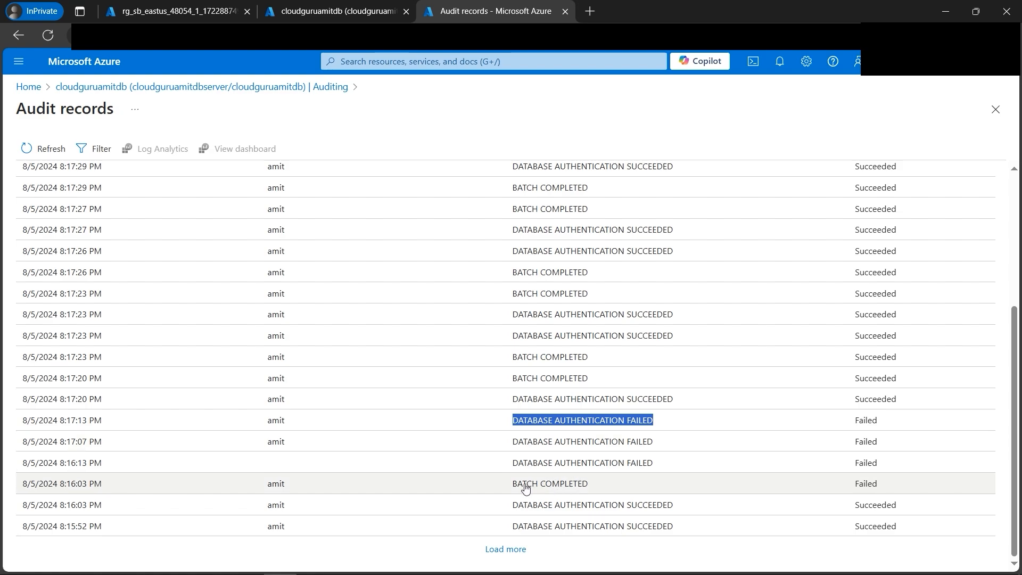
{"action": "left_click_drag", "start_coordinate": [515, 486], "coordinate": [645, 490]}
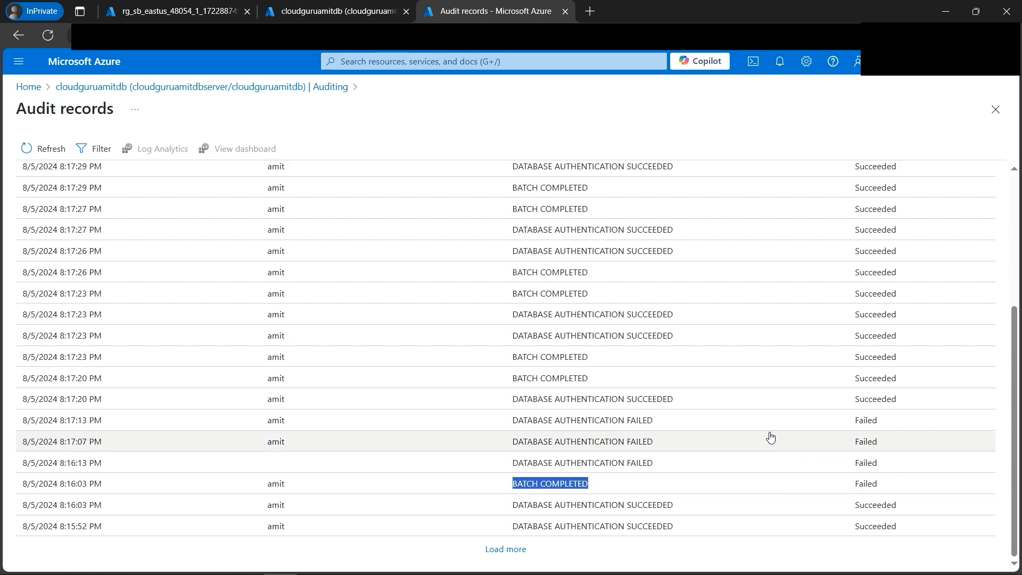
{"action": "scroll", "coordinate": [770, 437], "scroll_direction": "up", "scroll_amount": 4}
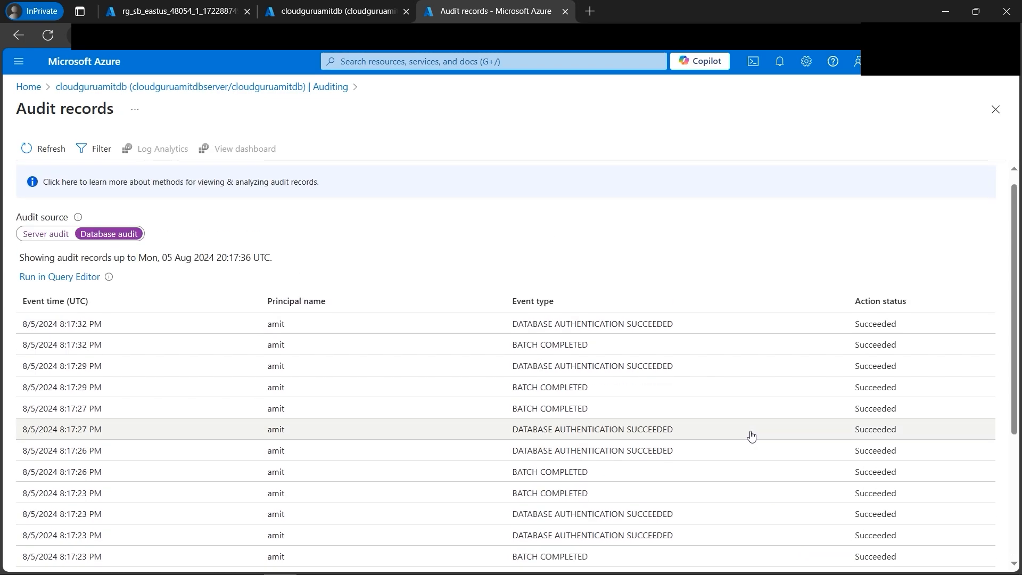
- Switch to the Photos app to view Architecture Diagram.png
{"action": "left_click", "coordinate": [346, 561]}
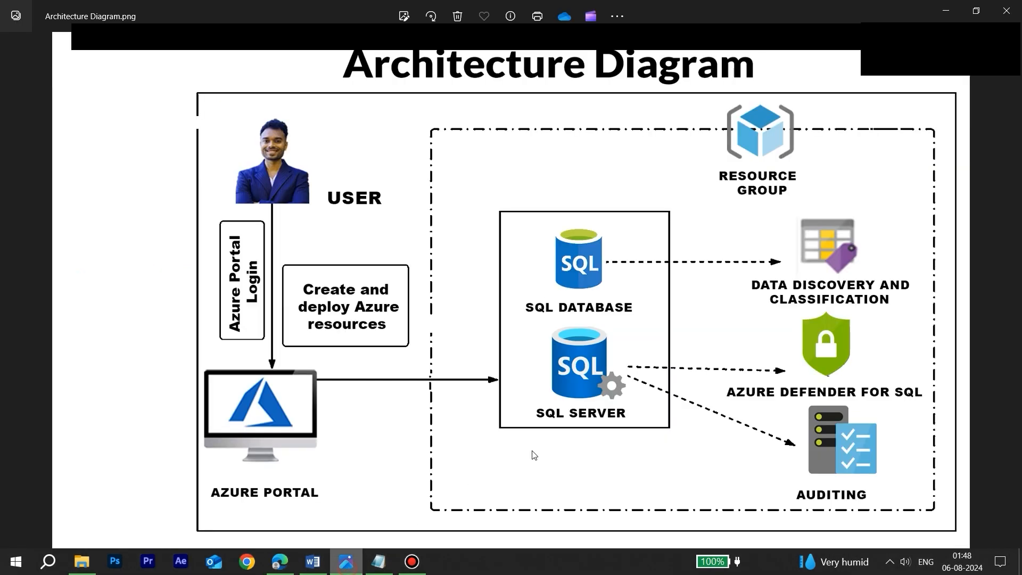